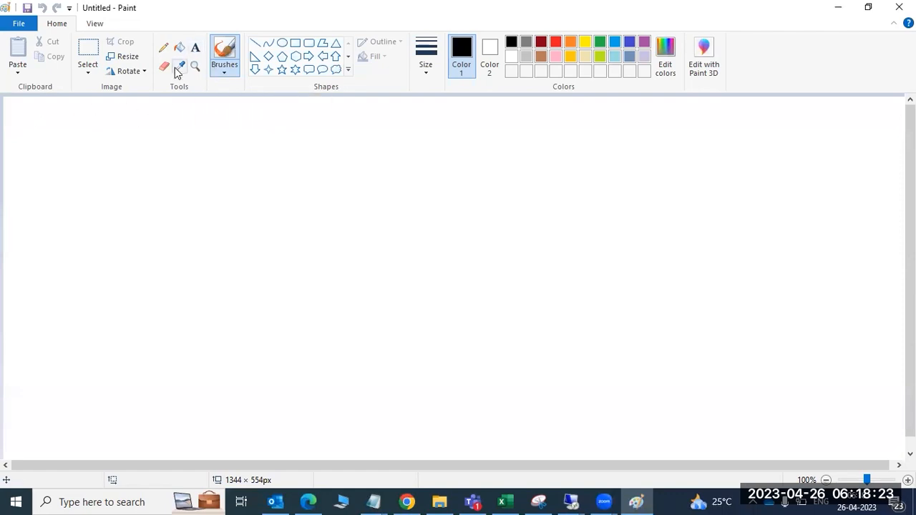
Step: Add the bold text heading "SAP HANA BACKUP - RECOVERY:" at the canvas's upper left, underlined with a row of equals signs
left_click(195, 48)
left_click_drag(18, 106, 567, 456)
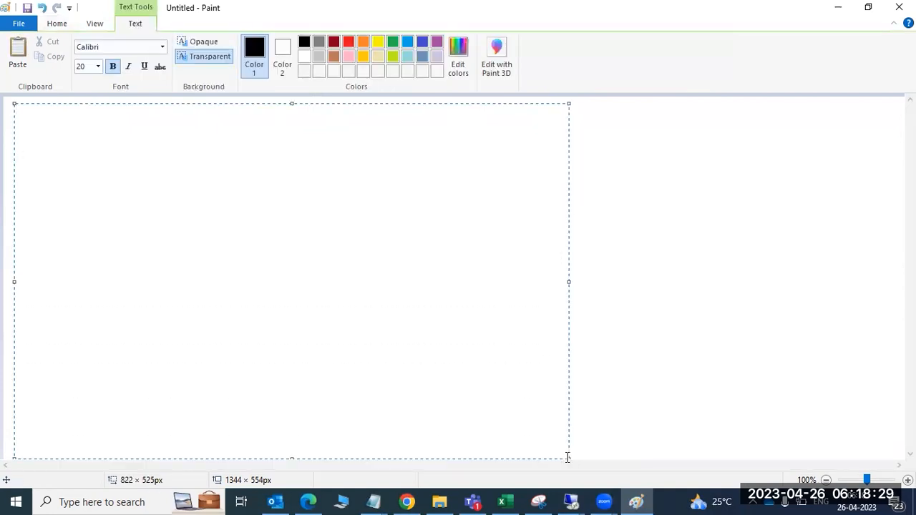
type("SAP H")
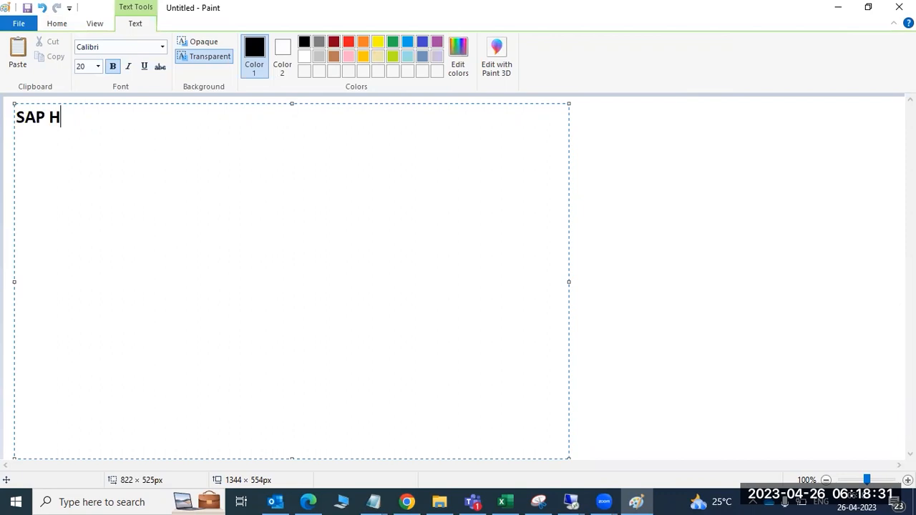
type("ANA BACKU")
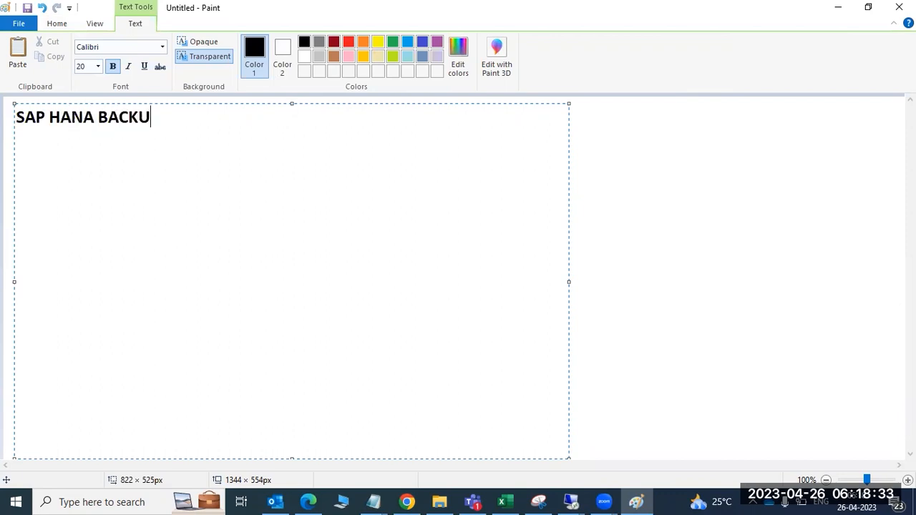
type("P - RECOVERY:")
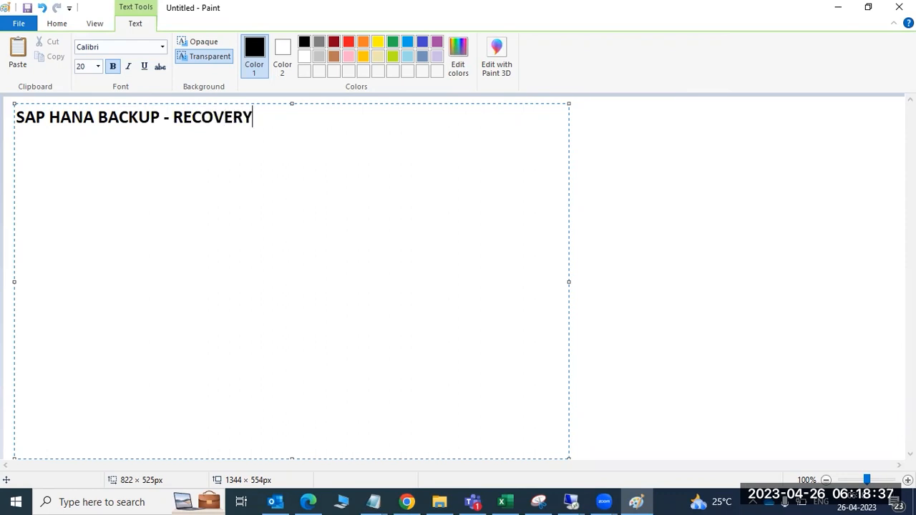
key("Return")
type("===========================")
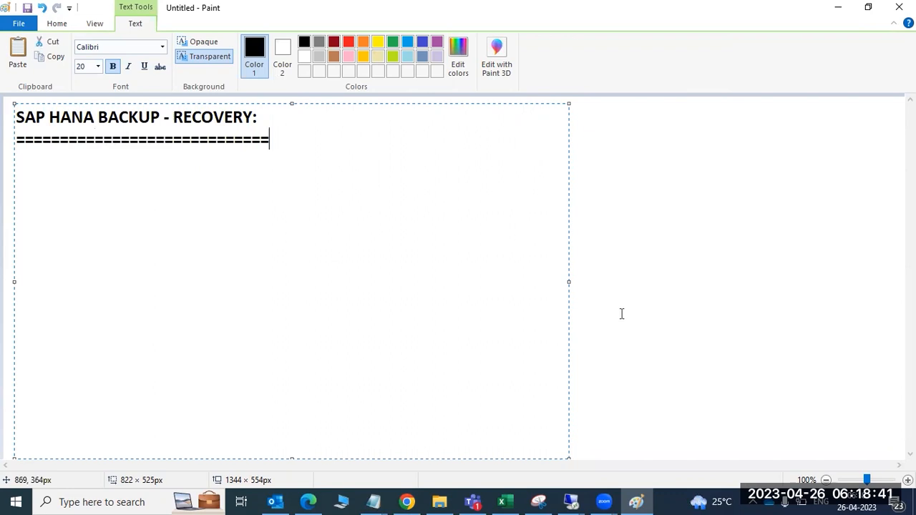
left_click(638, 288)
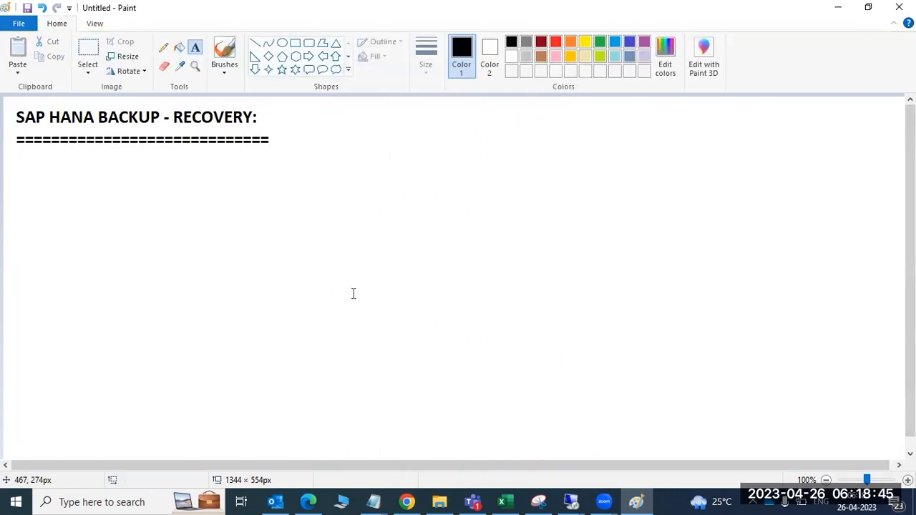
Step: Switch to the remote desktop session running HANA Studio and open the Backup editor for SYSTEMDB@HDB
left_click(581, 500)
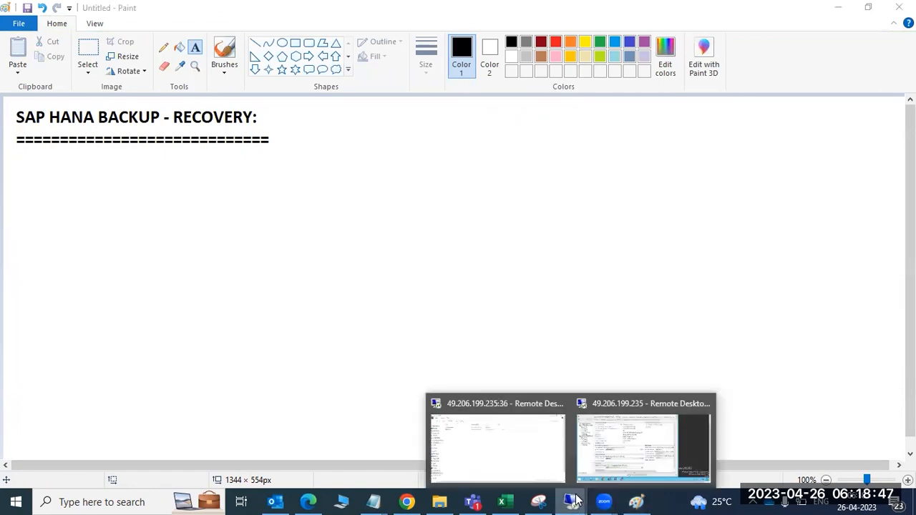
left_click(601, 437)
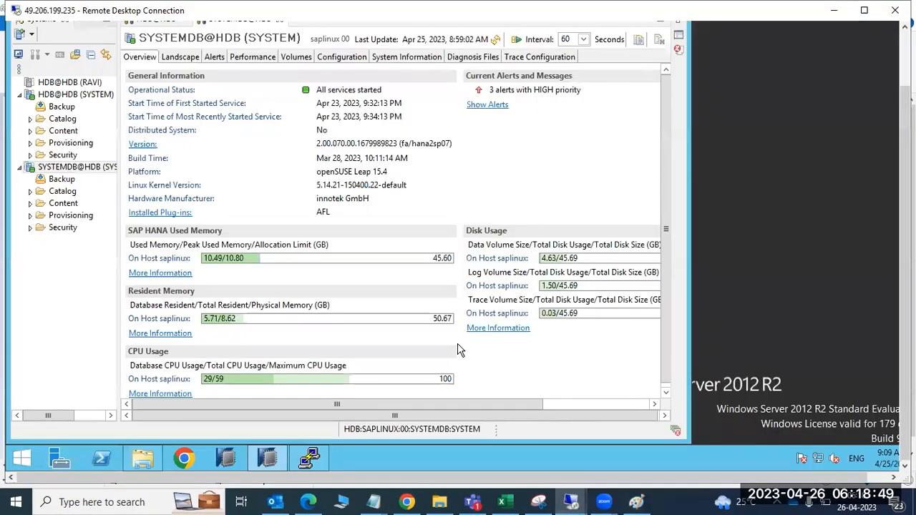
mouse_move(271, 460)
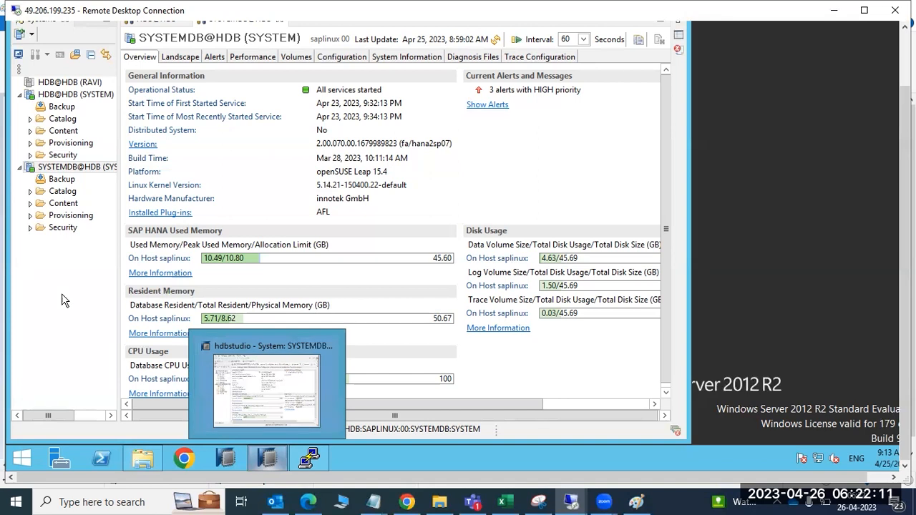
left_click(49, 182)
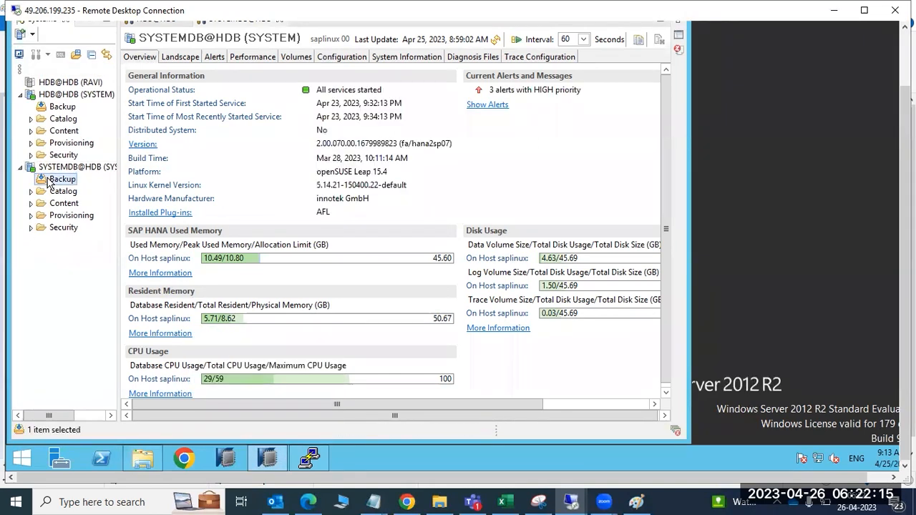
double_click(49, 182)
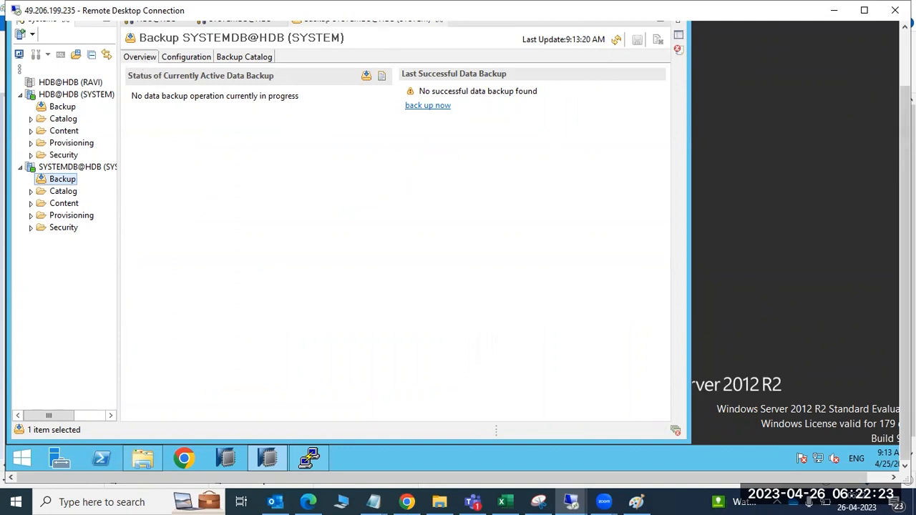
left_click_drag(904, 179, 904, 134)
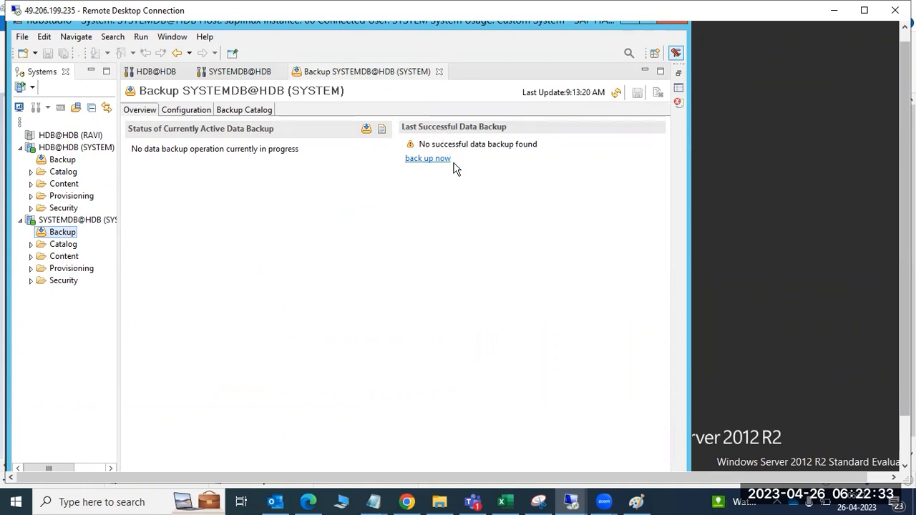
Step: Examine the SYSTEMDB backup configuration, including the file-based data backup destination and the Backint settings
left_click(184, 110)
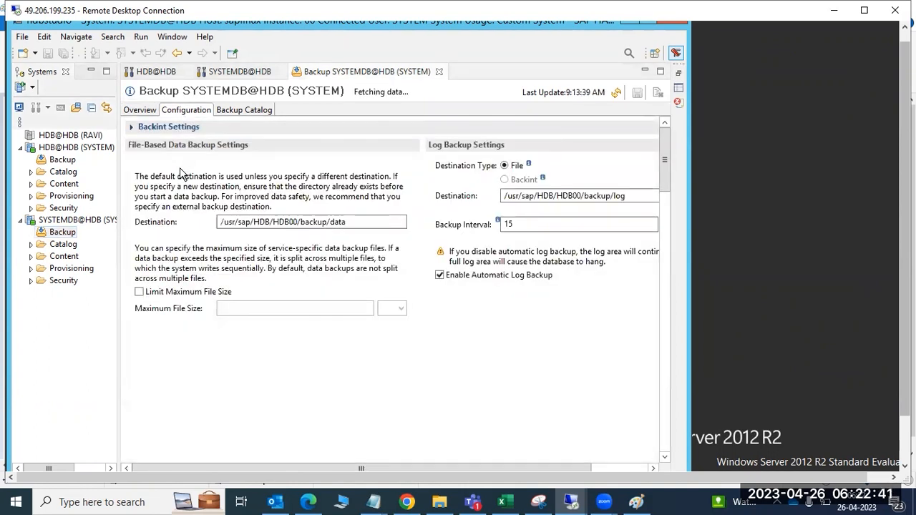
left_click_drag(219, 221, 348, 226)
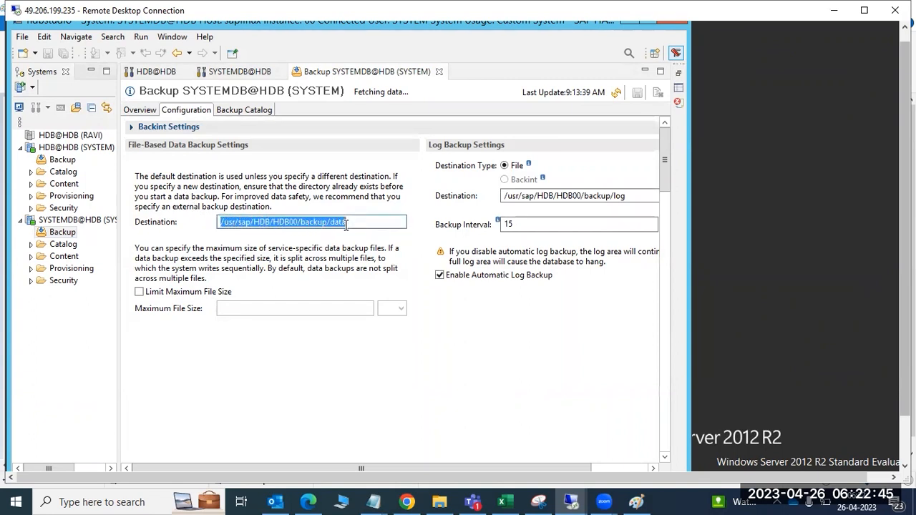
left_click(228, 223)
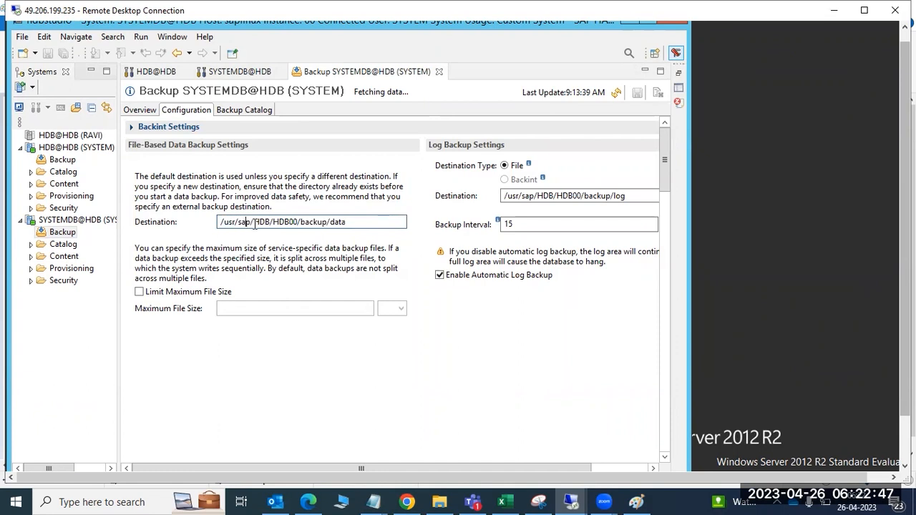
left_click_drag(309, 223, 215, 234)
left_click(349, 222)
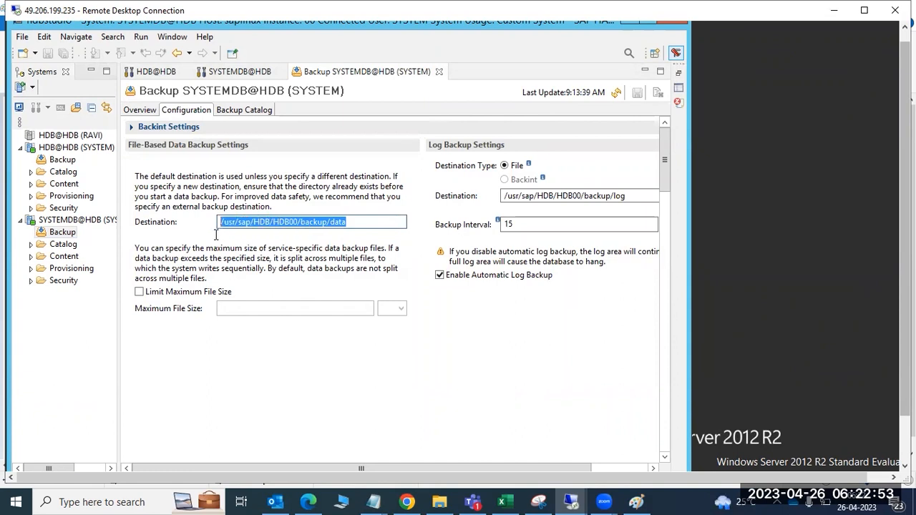
left_click(130, 128)
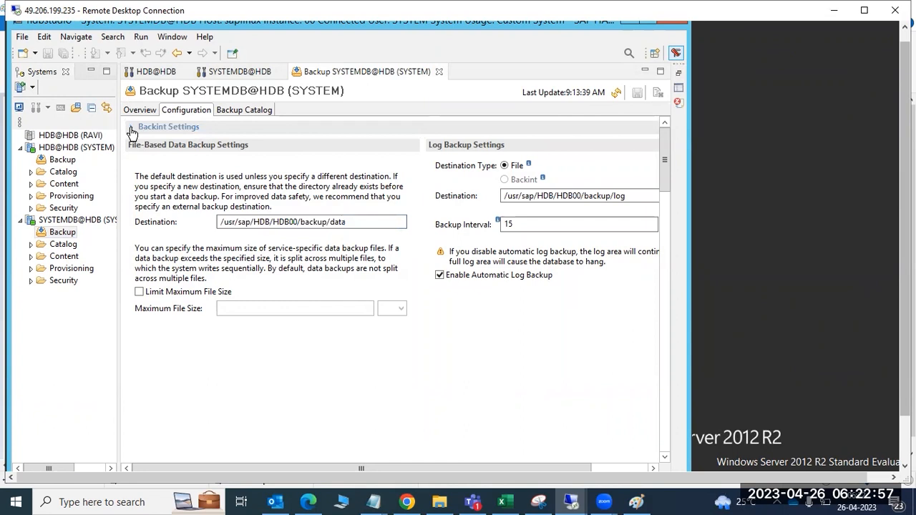
left_click(131, 128)
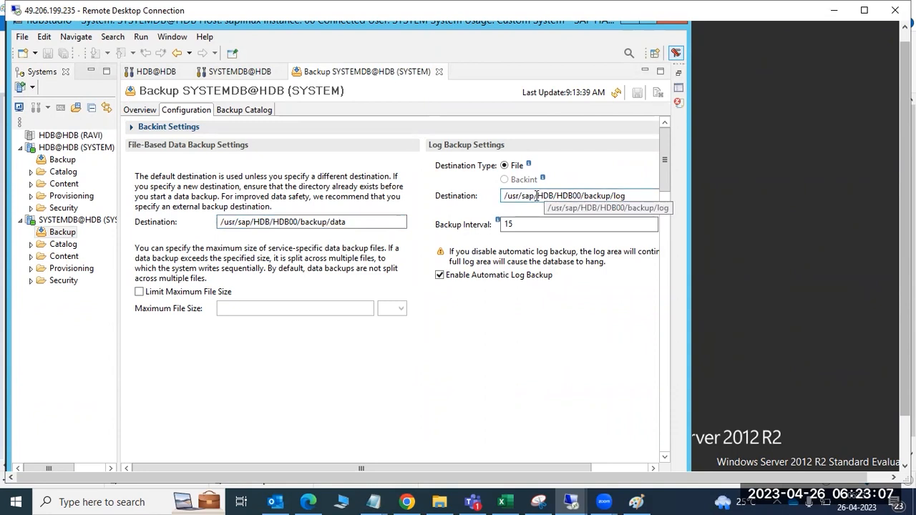
Step: Switch to Paint and draw two rounded rectangles, one beside the heading and a larger one about 428 × 226 px below it
left_click(636, 502)
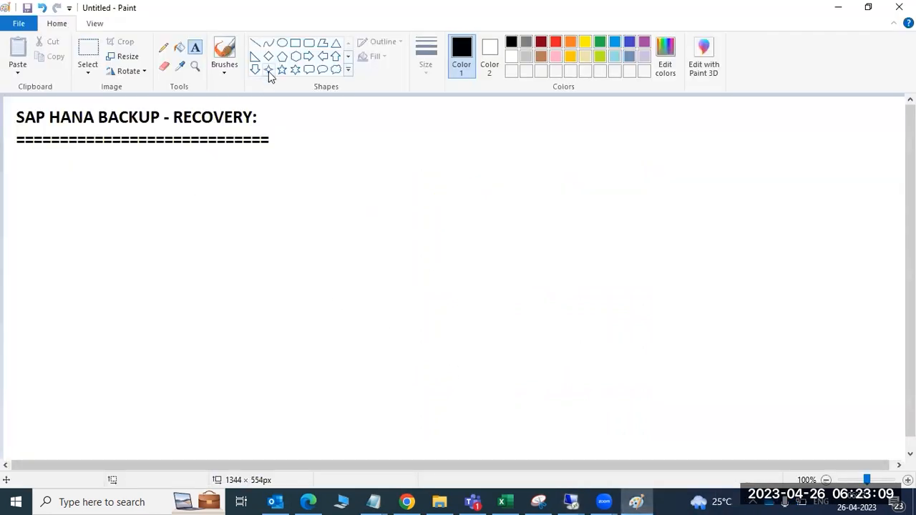
left_click(308, 43)
mouse_move(330, 112)
left_mouse_down()
mouse_move(361, 138)
mouse_move(507, 153)
mouse_move(523, 189)
left_mouse_up()
mouse_move(266, 262)
left_mouse_down()
mouse_move(351, 391)
mouse_move(584, 403)
mouse_move(552, 413)
left_mouse_up()
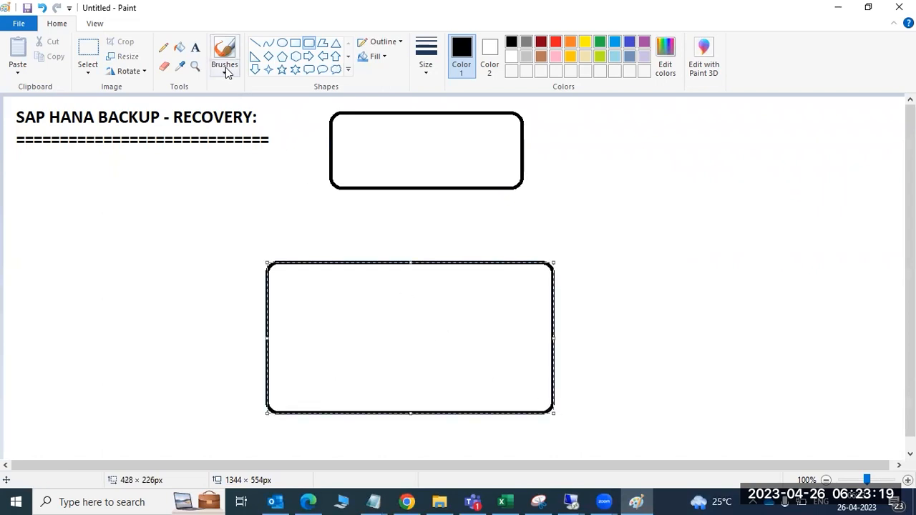
Step: Write "/hana/data" and "/hana/log" on two lines inside the lower rectangle
left_click(194, 47)
left_click(308, 293)
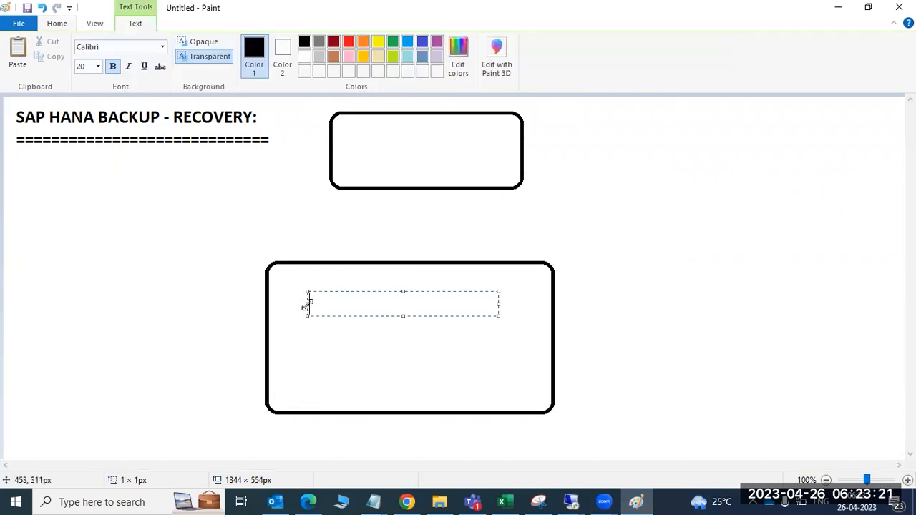
type("/hana")
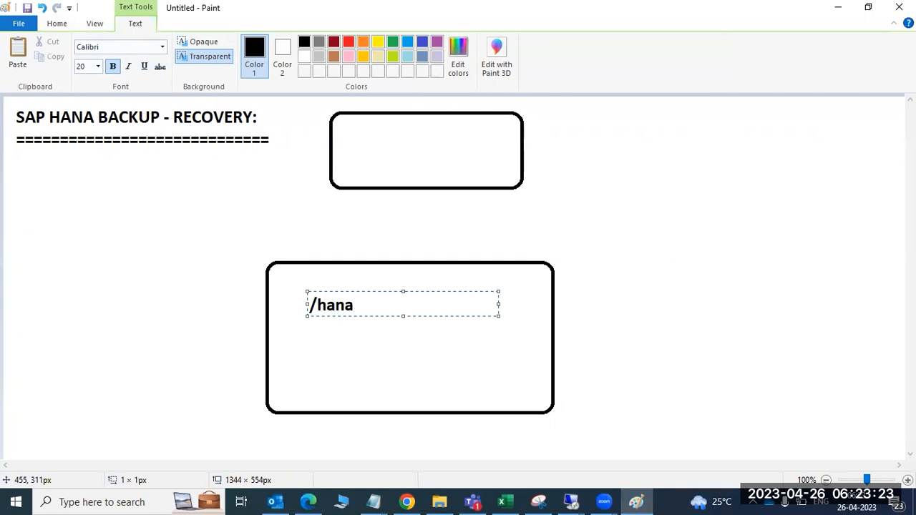
type("/daya")
key("BackSpace")
key("BackSpace")
type("ta")
key("Return")
type("/ahan")
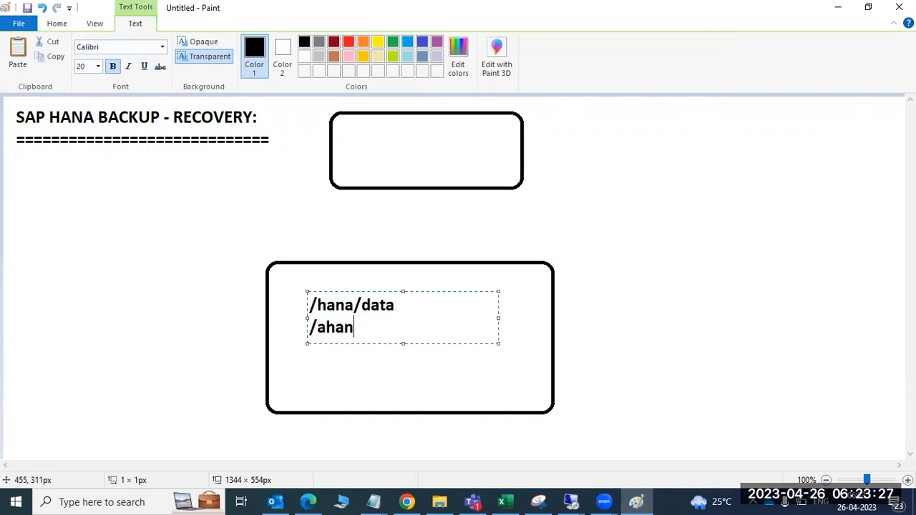
key("BackSpace")
key("BackSpace")
key("BackSpace")
key("BackSpace")
type("ha")
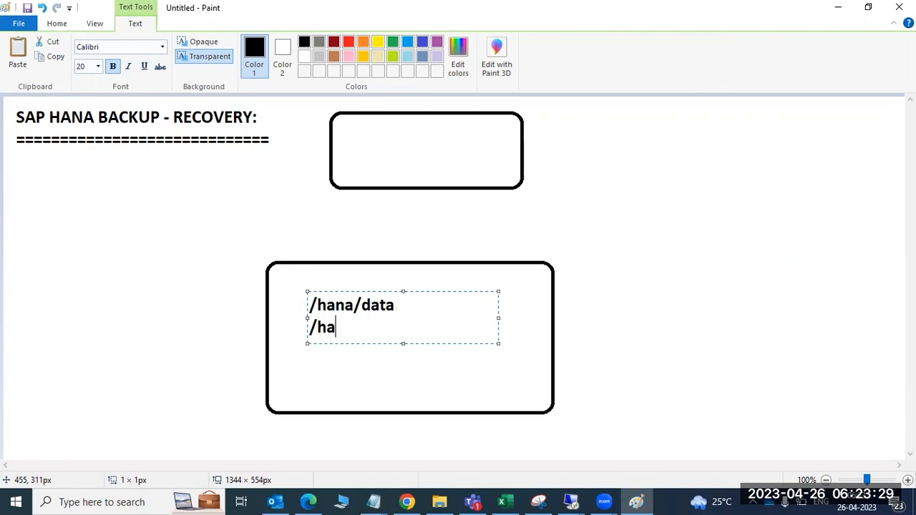
type("na/log")
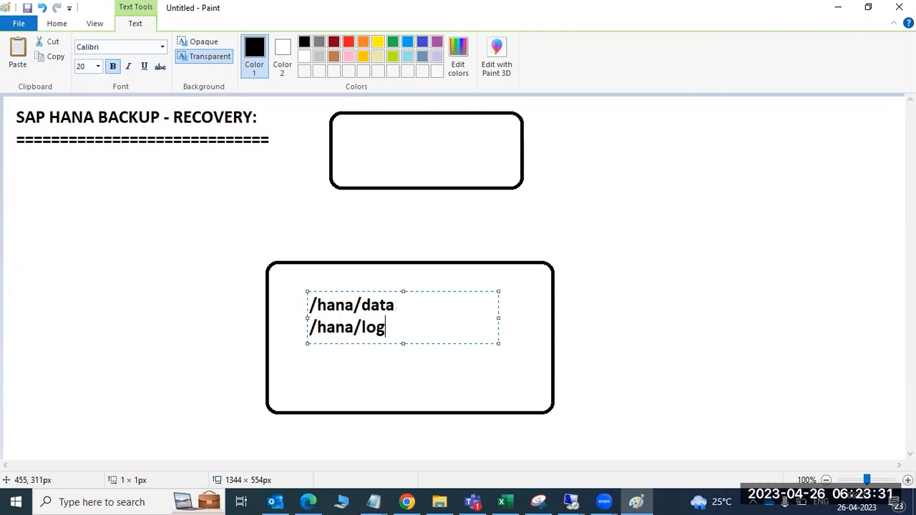
Step: Label the upper rectangle "memory"
left_click(365, 158)
left_click(365, 153)
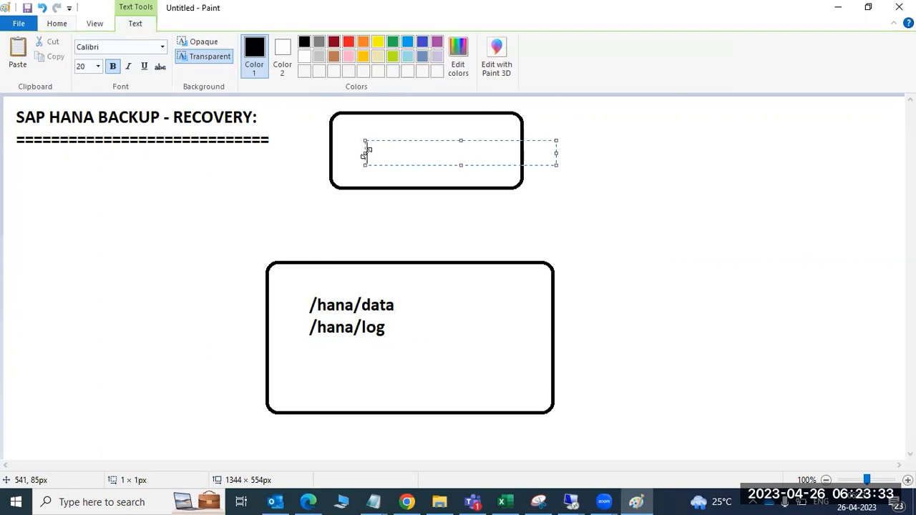
type("memory")
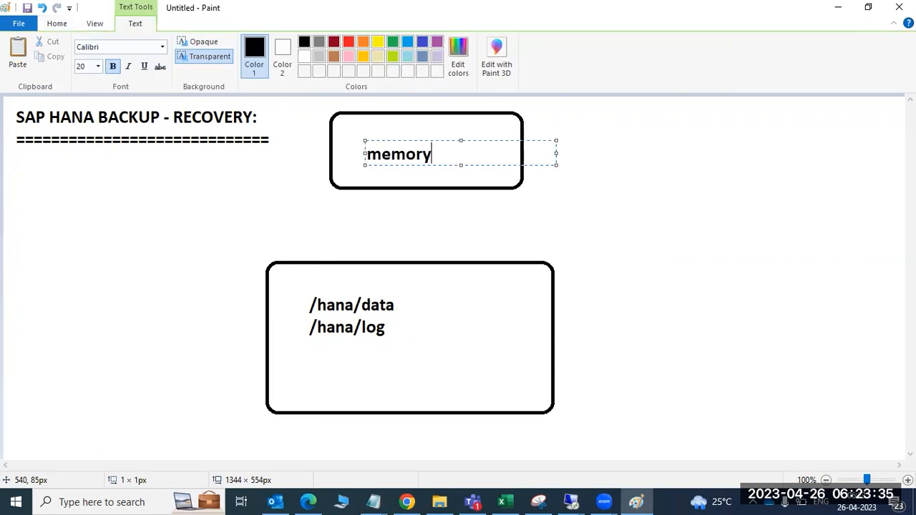
Step: Draw a line arrow pointing into the memory box and another from memory down to /hana/data
left_click(59, 25)
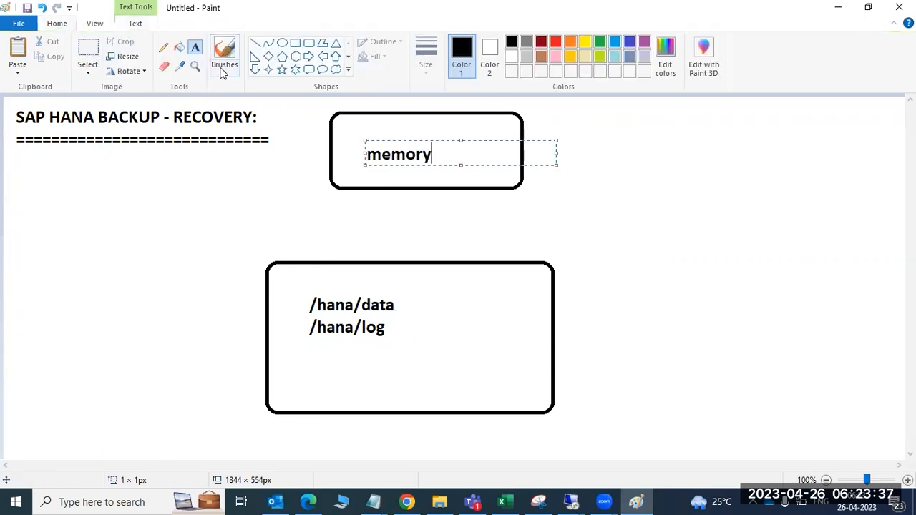
left_click(254, 43)
left_click_drag(143, 174, 340, 153)
mouse_move(444, 160)
left_mouse_down()
mouse_move(402, 312)
mouse_move(394, 298)
mouse_move(406, 311)
left_mouse_up()
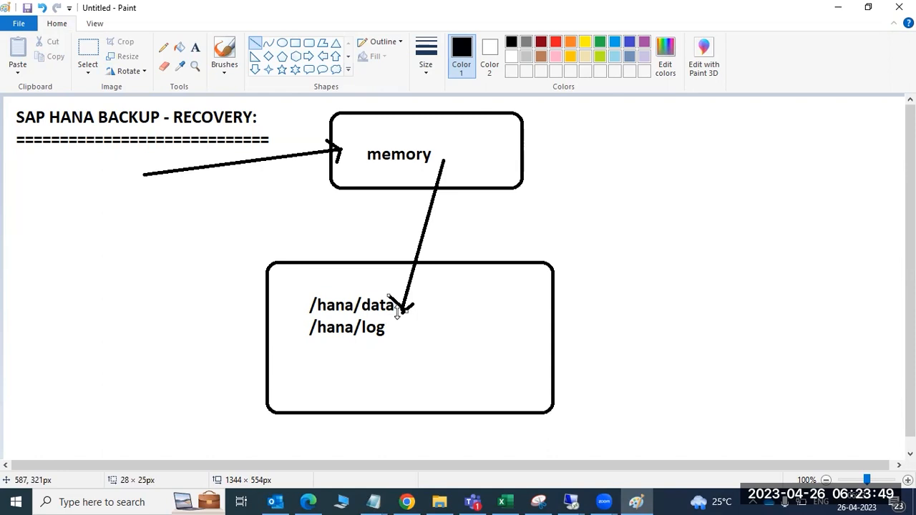
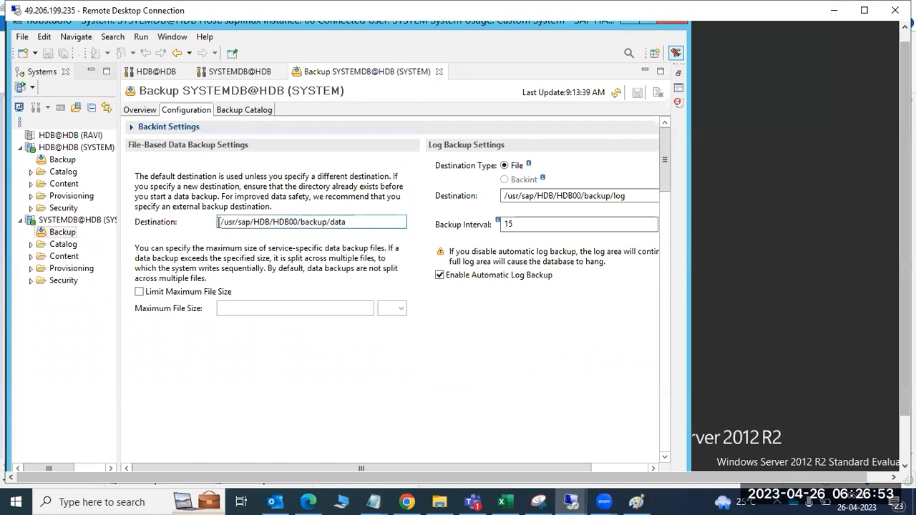
Step: Review the data backup destination and log backup interval in the HANA Studio configuration, and return to the Paint diagram
left_click(224, 222)
left_click_drag(224, 222, 373, 232)
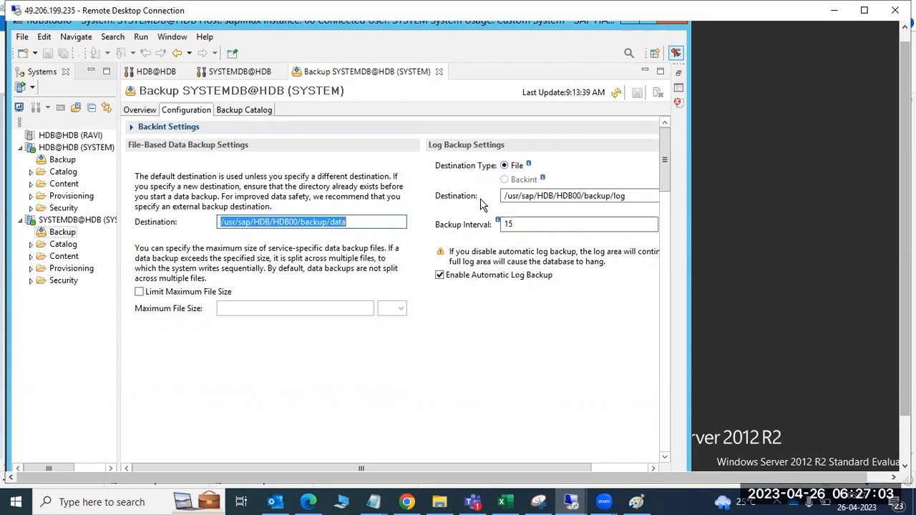
double_click(506, 225)
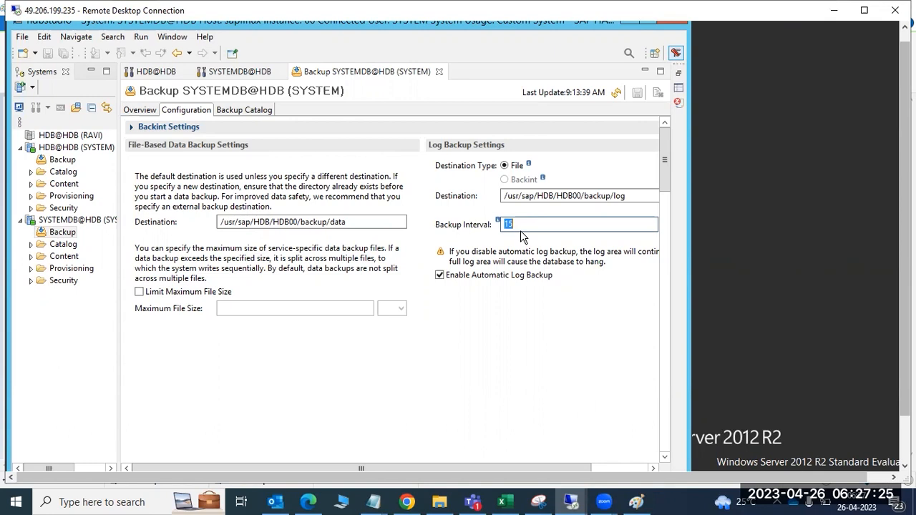
left_click_drag(348, 222, 224, 240)
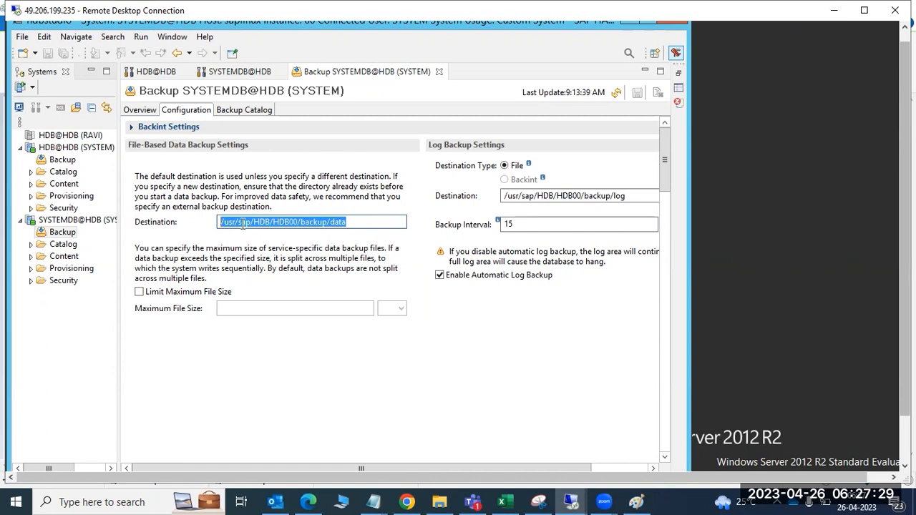
left_click(239, 222)
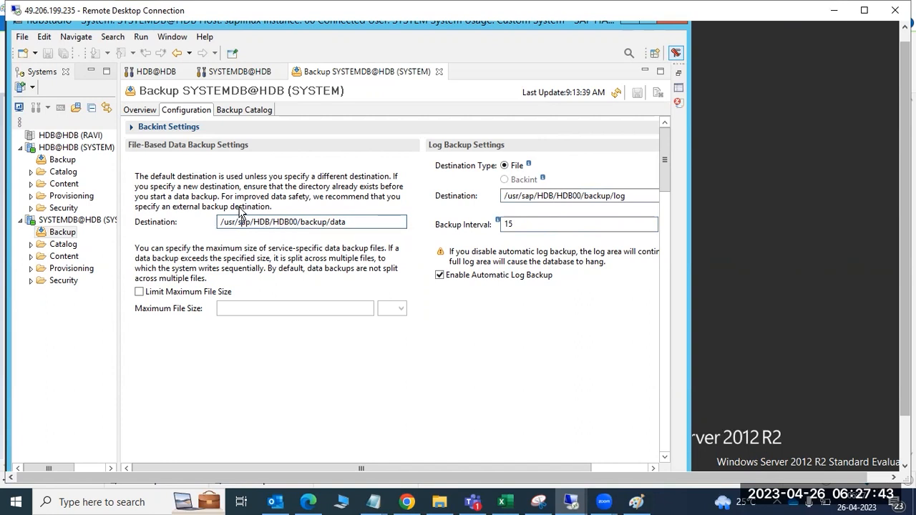
left_click(636, 502)
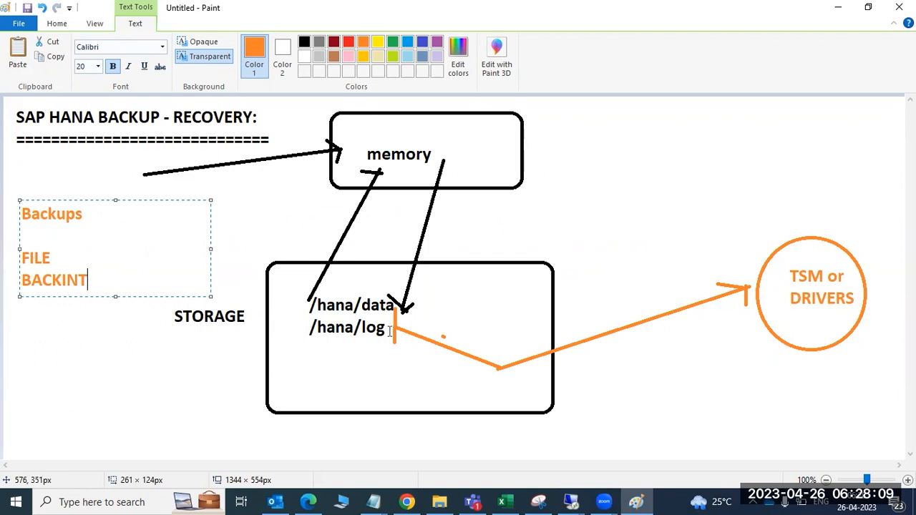
Step: Switch to HANA Studio, review the log backup destination and disable automatic log backup for SYSTEMDB
left_click(637, 502)
mouse_move(468, 195)
left_mouse_down()
mouse_move(591, 201)
mouse_move(591, 208)
left_mouse_up()
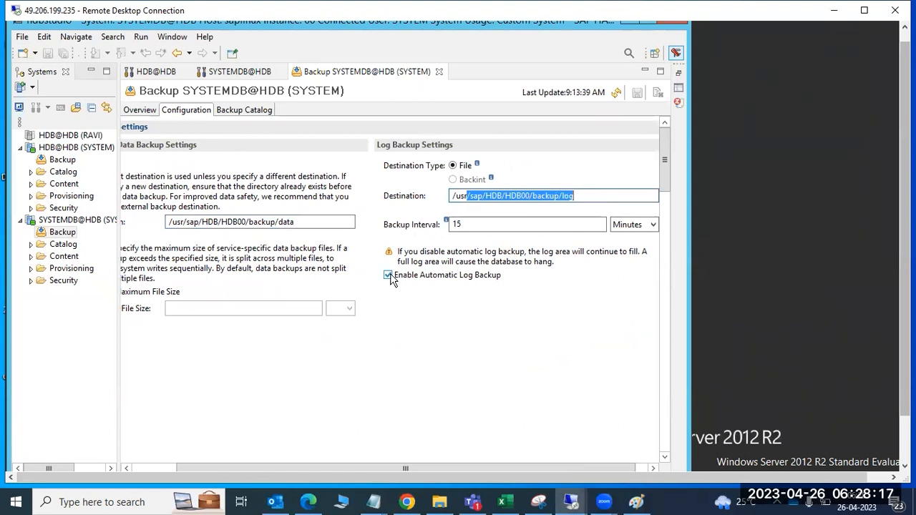
left_click(580, 197)
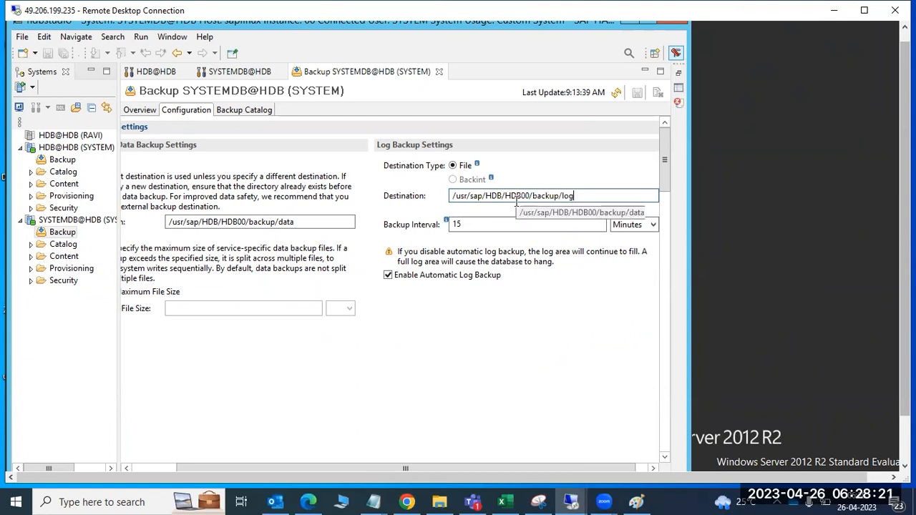
left_click(387, 275)
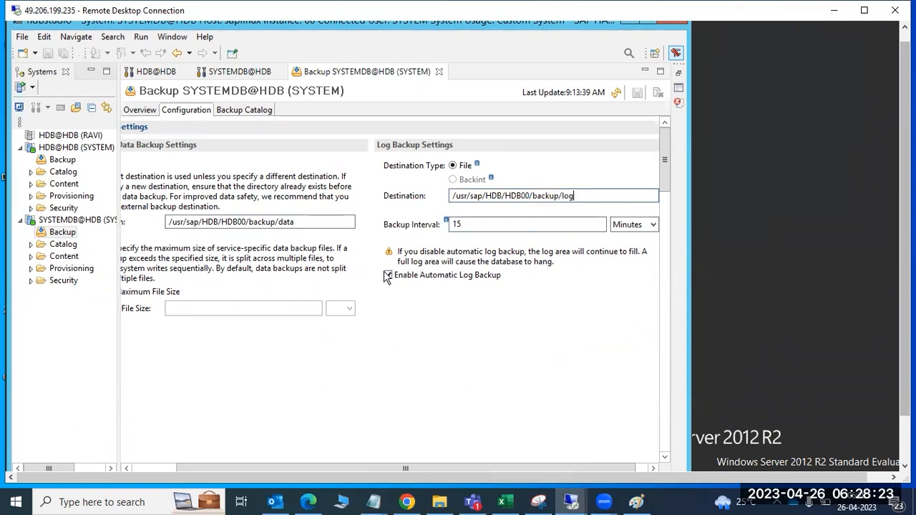
left_click(388, 275)
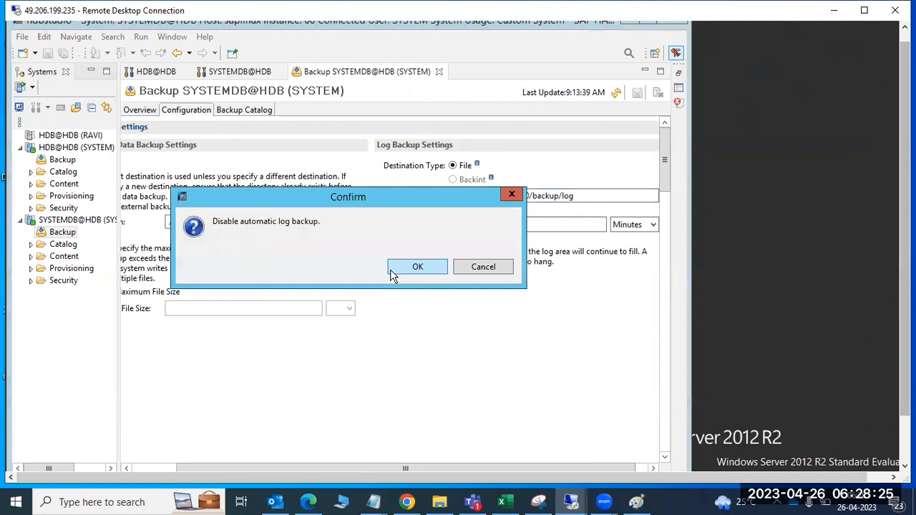
left_click(402, 271)
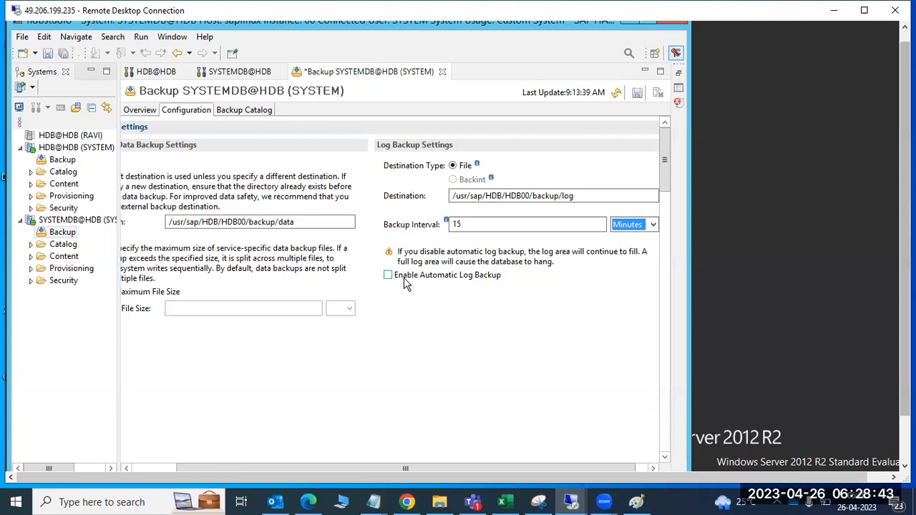
left_click(488, 196)
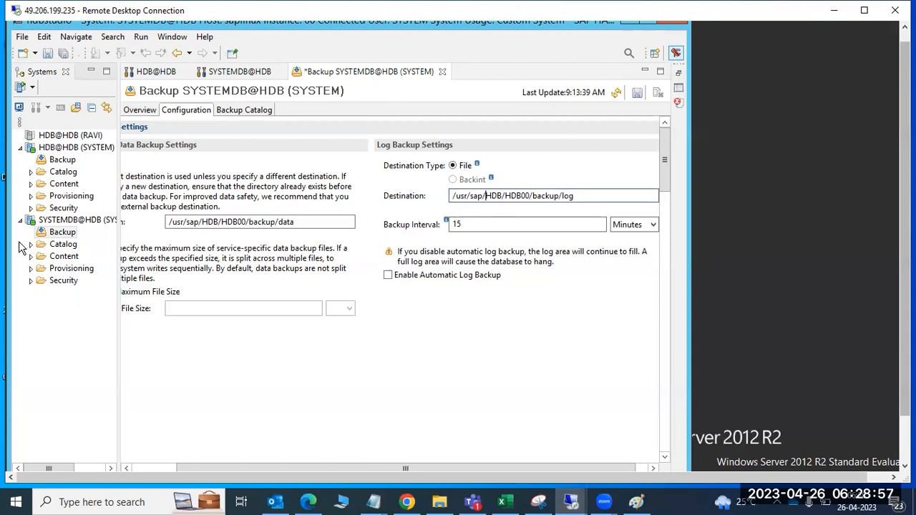
Step: Check the SYSTEMDB backup catalog with log and delta backups shown, and check the catalog of the HDB database
left_click(236, 113)
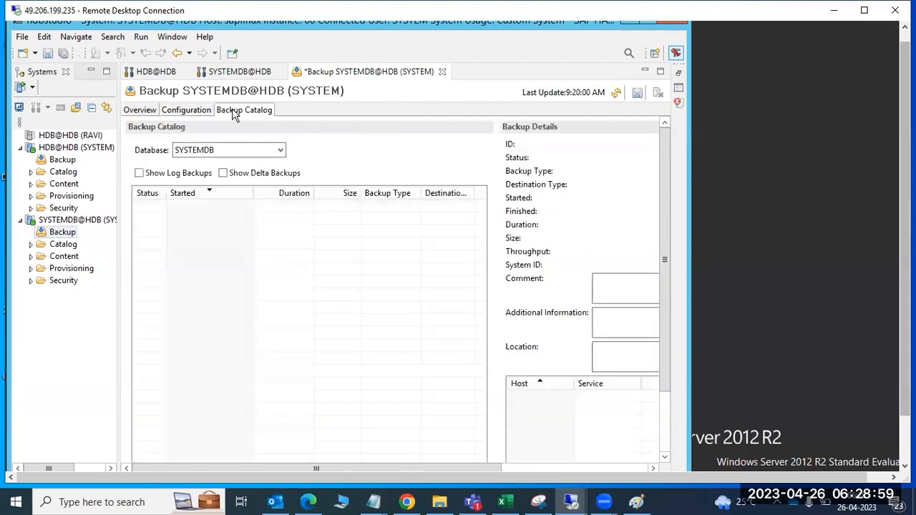
left_click(183, 173)
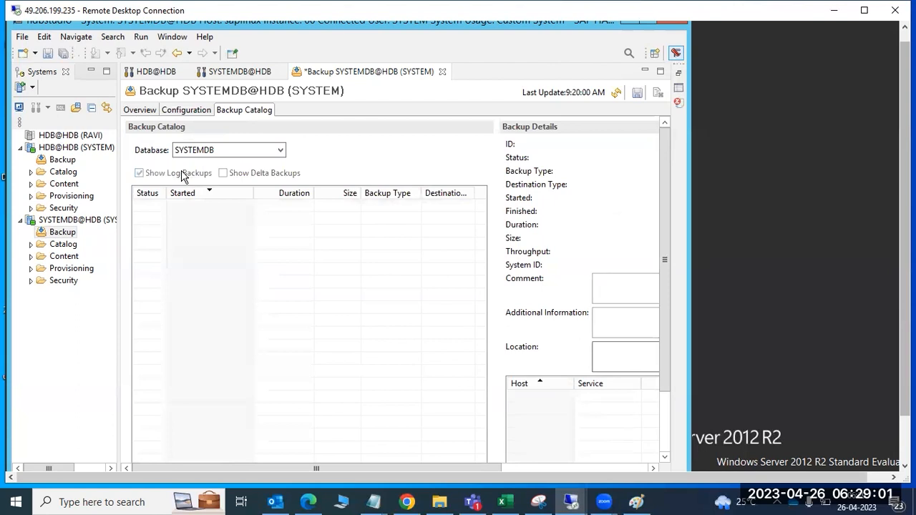
left_click(224, 174)
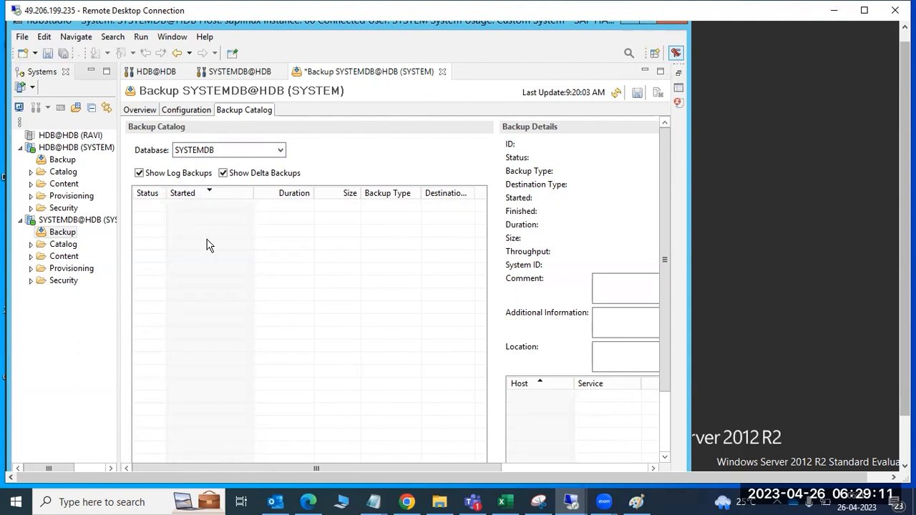
left_click(177, 173)
left_click(240, 151)
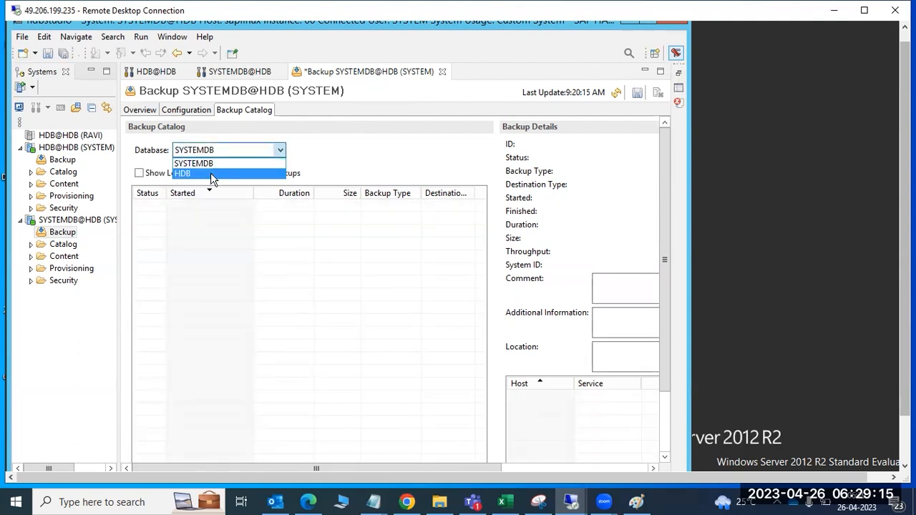
left_click(211, 174)
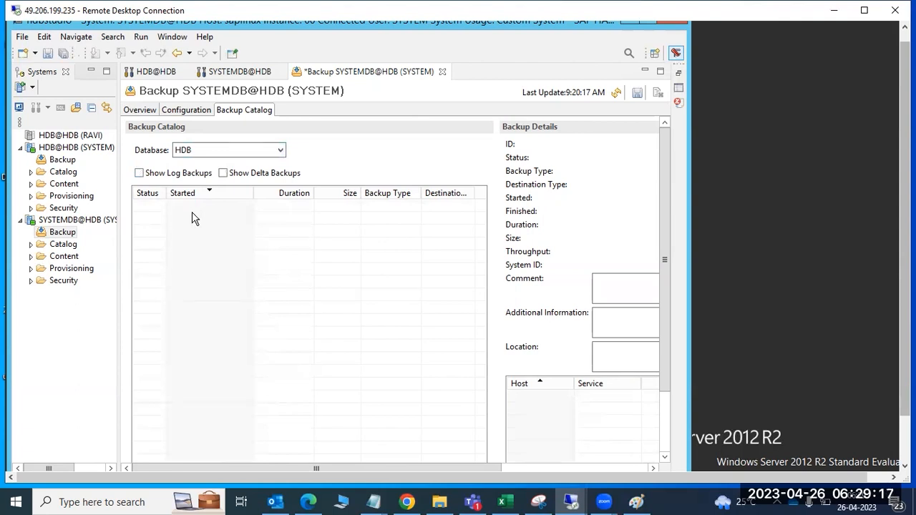
Step: Examine the backup and recovery operations offered for the HDB@HDB (SYSTEM) tenant
left_click(62, 222)
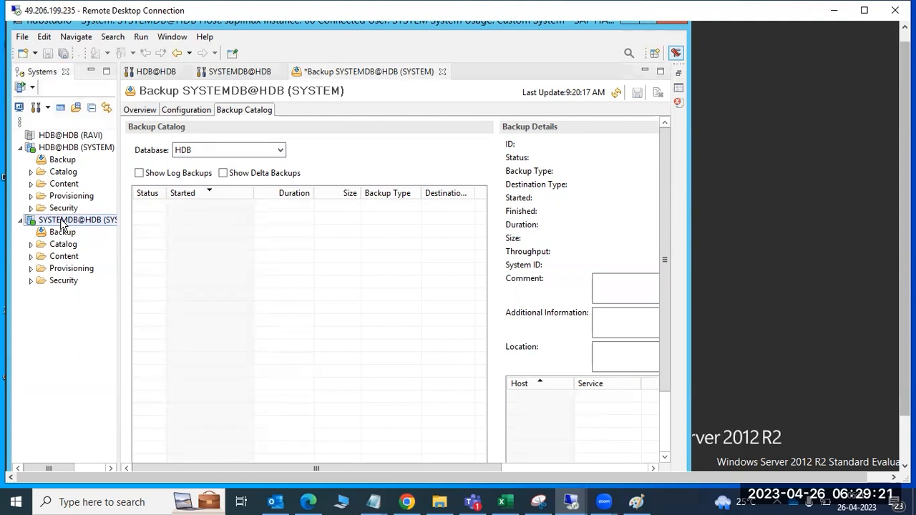
right_click(61, 224)
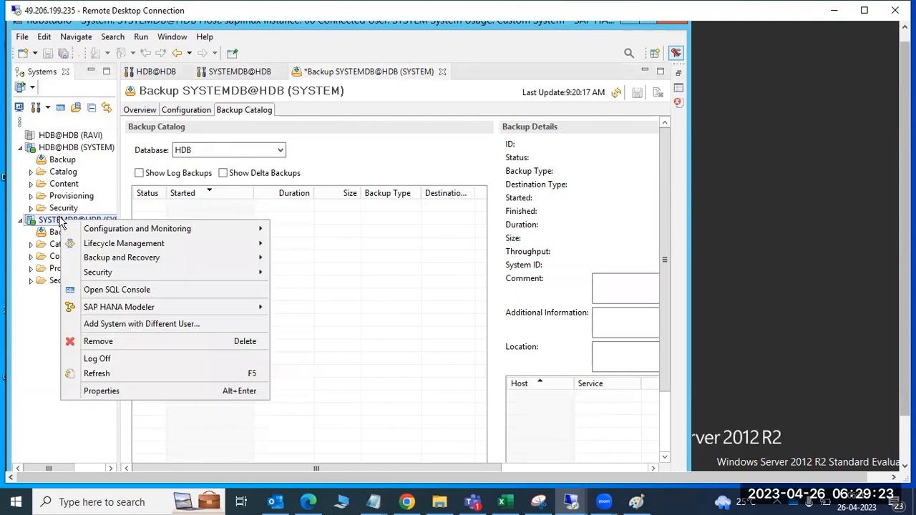
left_click(48, 149)
right_click(48, 149)
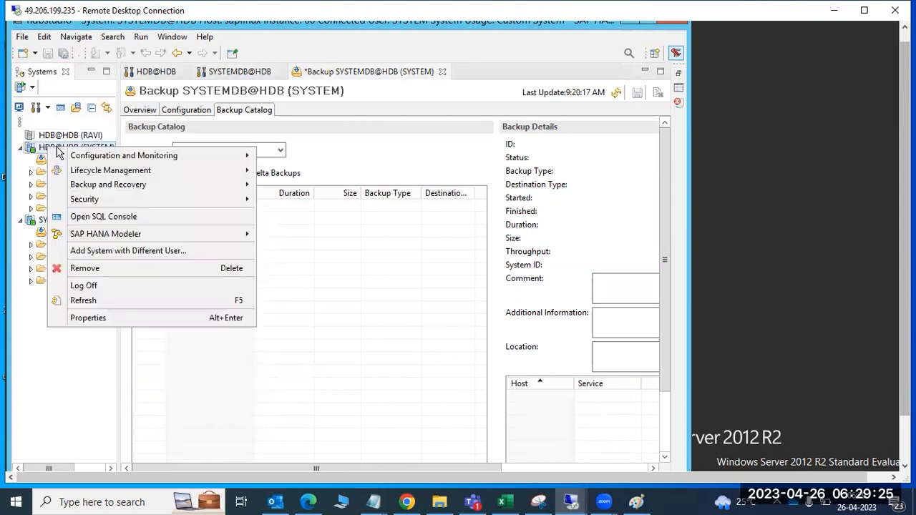
mouse_move(163, 187)
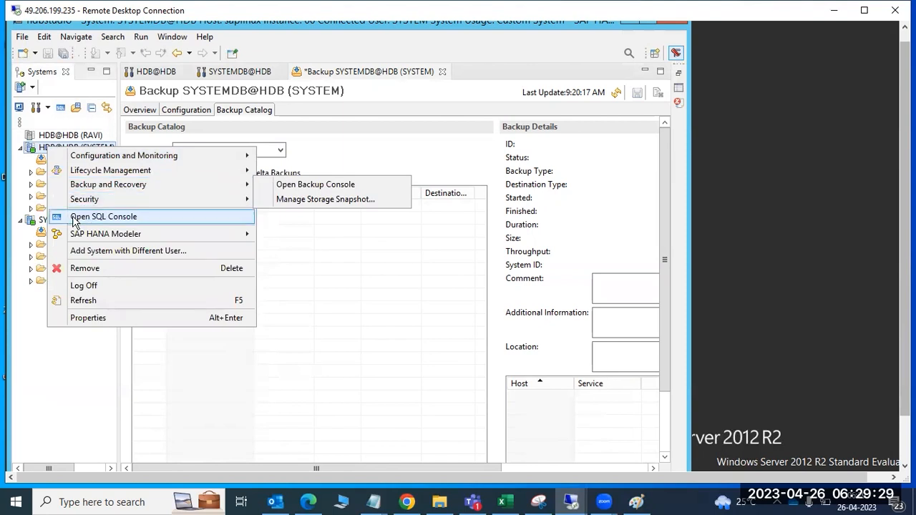
Step: Start a system database backup from SYSTEMDB@HDB and review the proposed backup destination path
left_click(42, 224)
right_click(41, 223)
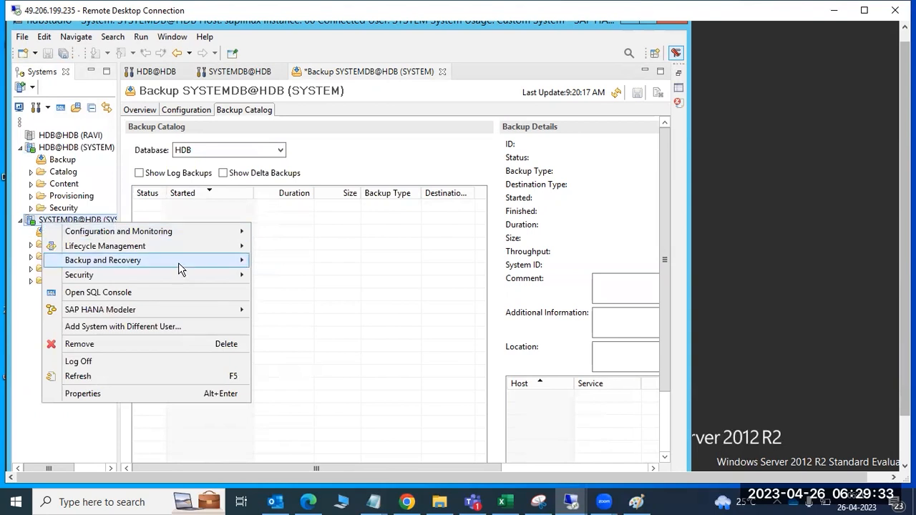
mouse_move(180, 261)
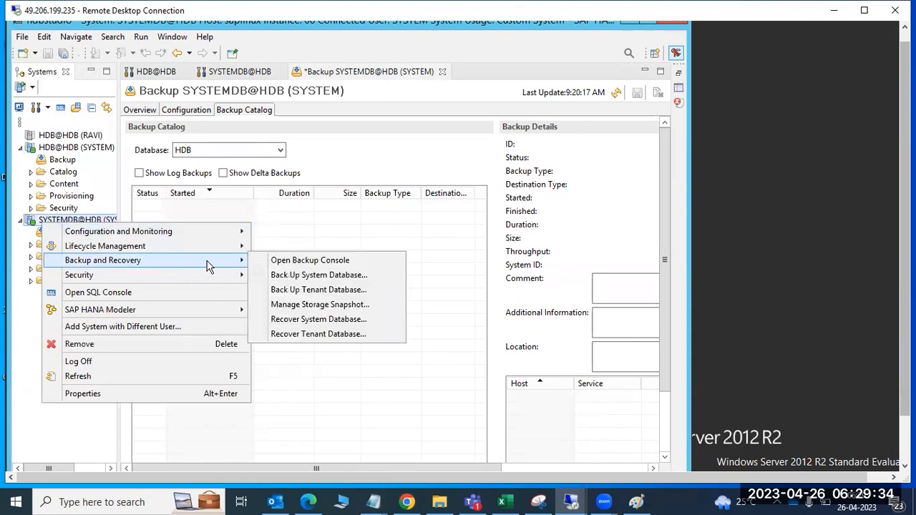
left_click(311, 278)
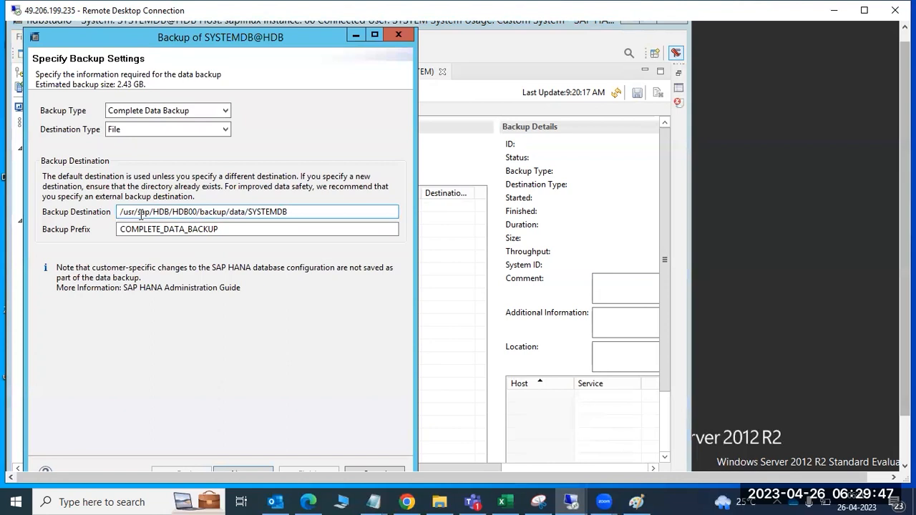
left_click_drag(141, 213, 296, 217)
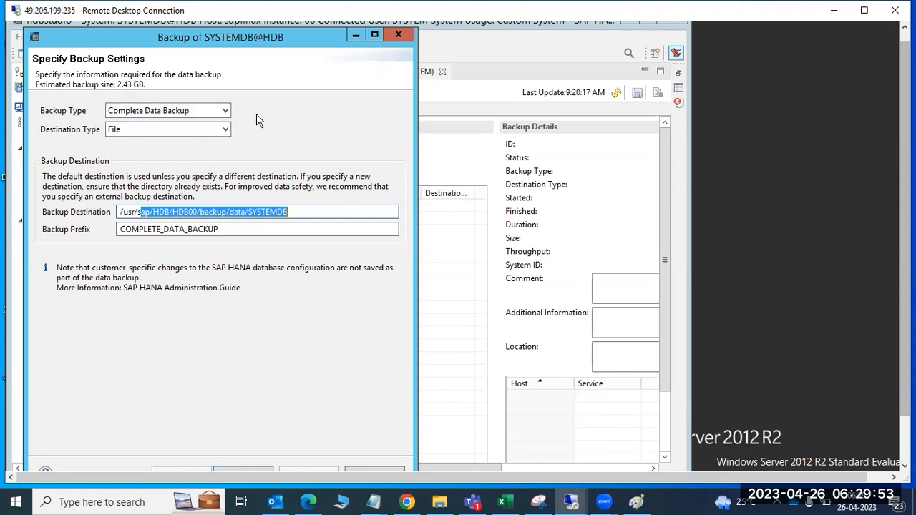
Step: Review the available backup types and set the destination type of the SYSTEMDB backup to Backint
left_click(226, 111)
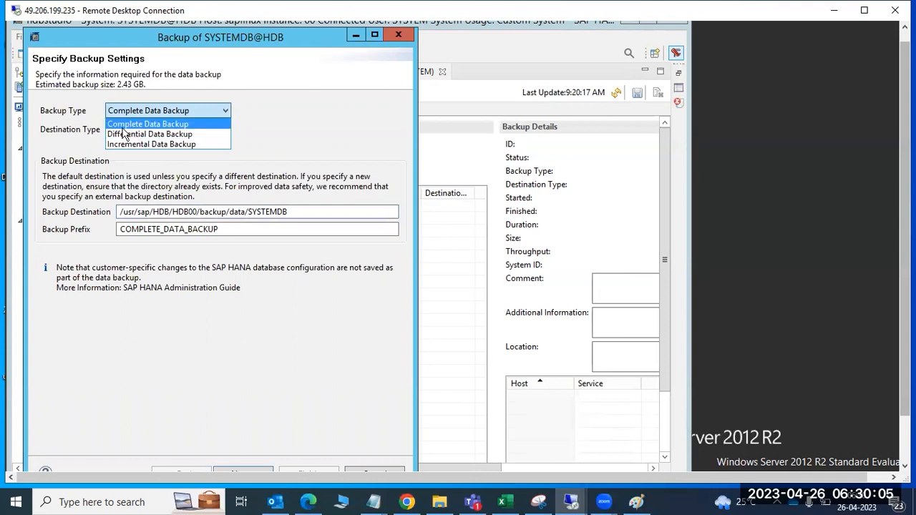
left_click(66, 134)
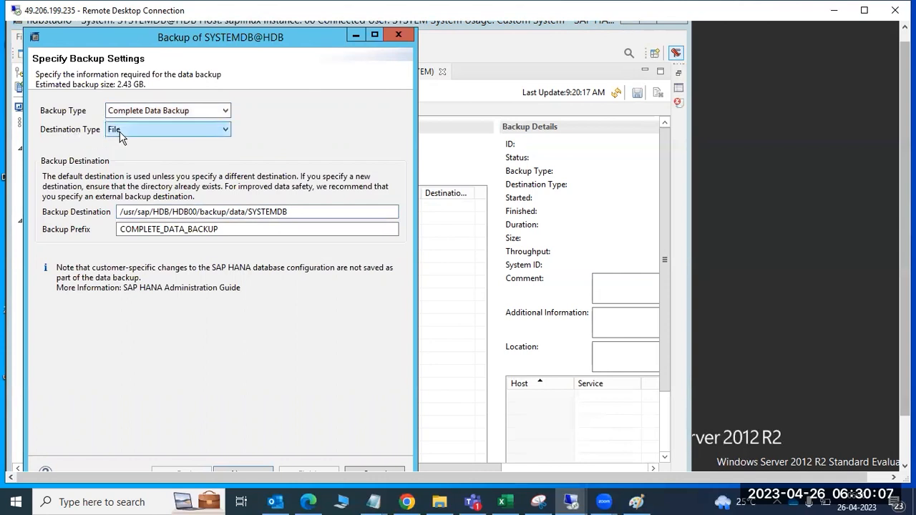
left_click(121, 136)
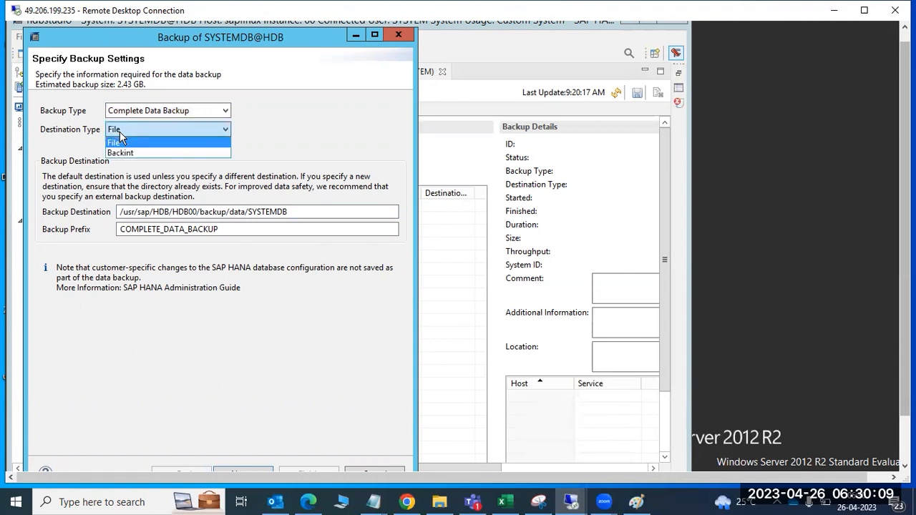
left_click(128, 153)
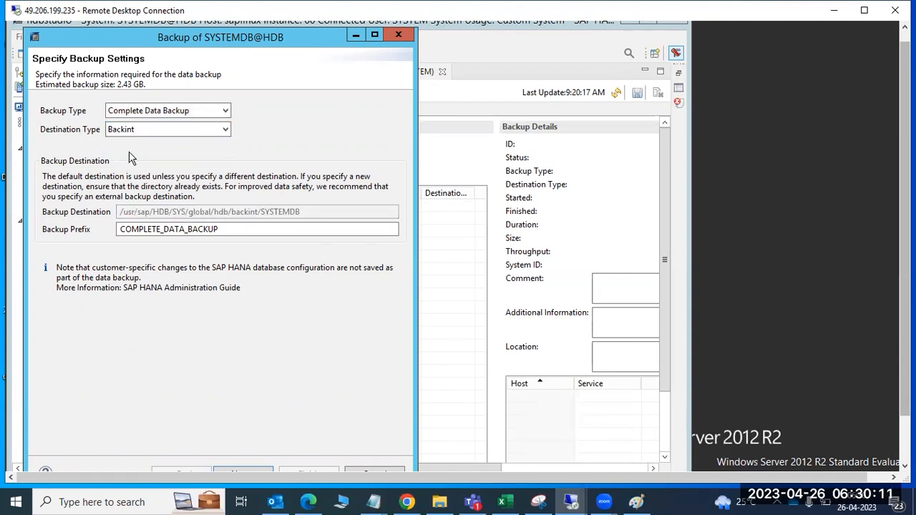
Step: Switch to the Paint diagram and extend the orange "Backups" heading to "Backups -destination"
left_click(632, 502)
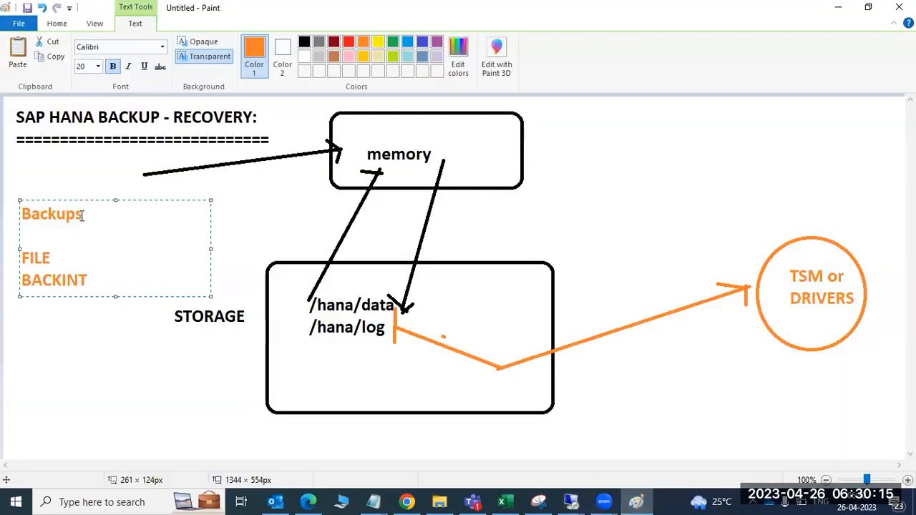
type("destination")
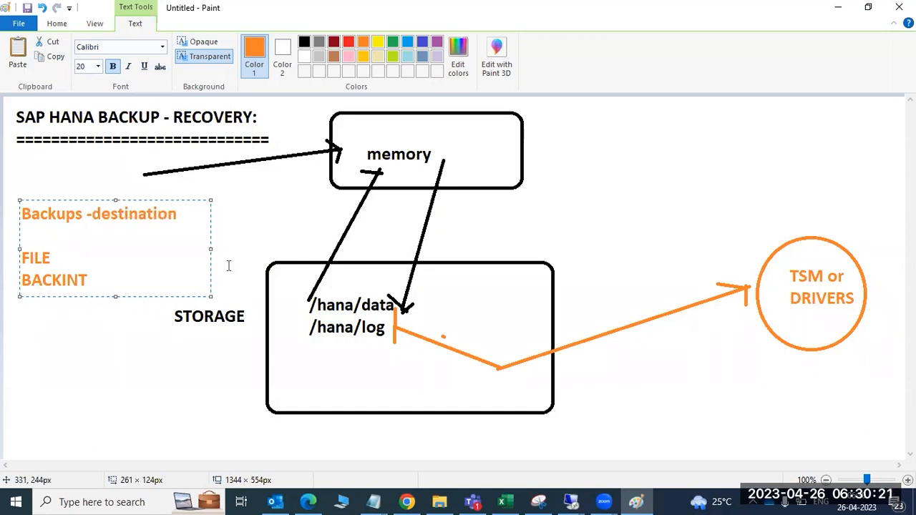
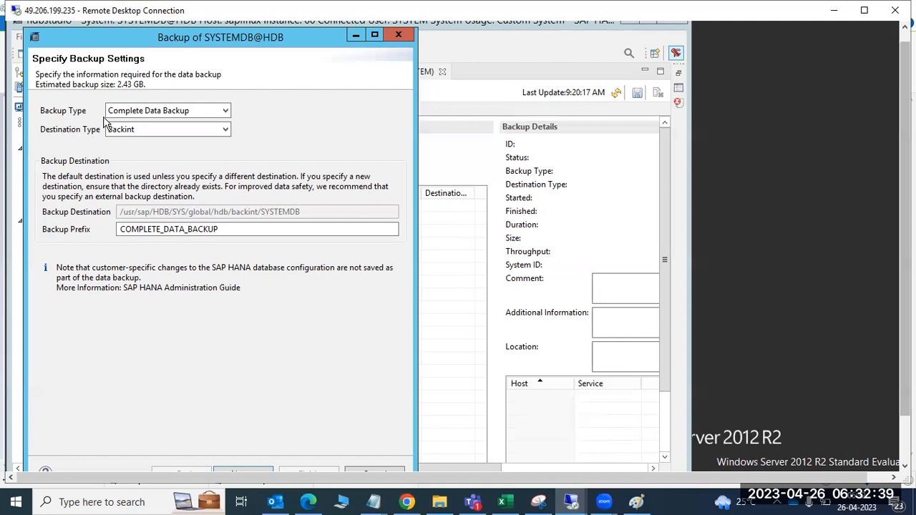
Step: Review the backup types in the HANA Studio backup settings again and set the destination type to File
left_click(124, 114)
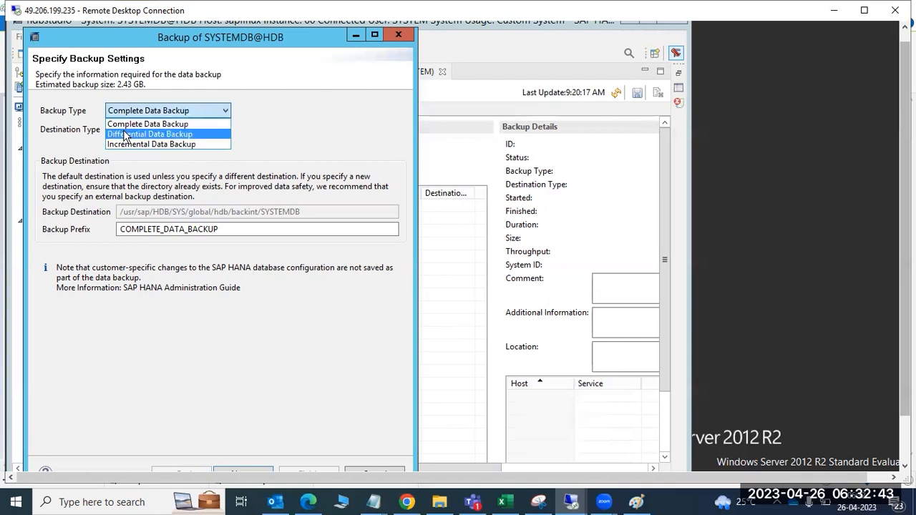
left_click(85, 158)
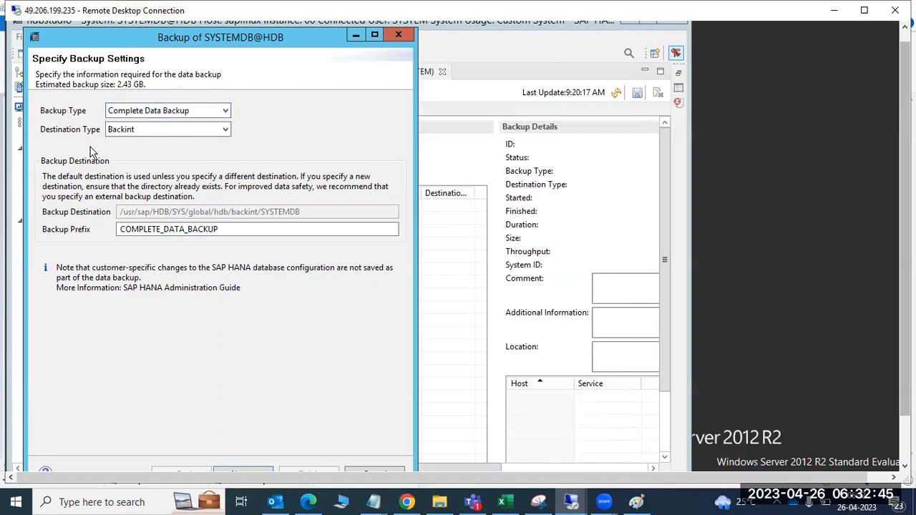
left_click(118, 133)
left_click(122, 144)
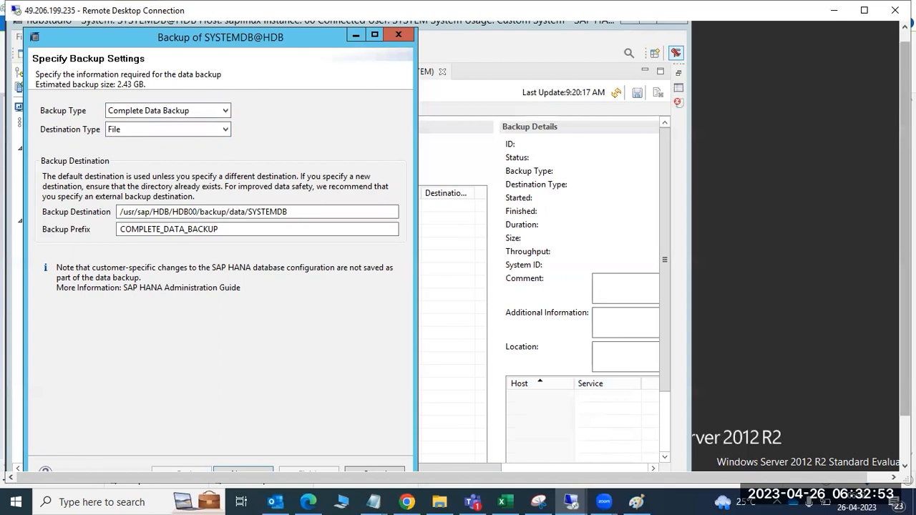
Step: Run the complete data backup of SYSTEMDB to /usr/sap/HDB/HDB00/backup/data/SYSTEMDB with the prefix COMPLETE_DATA_BACKUP
left_click_drag(905, 250, 905, 279)
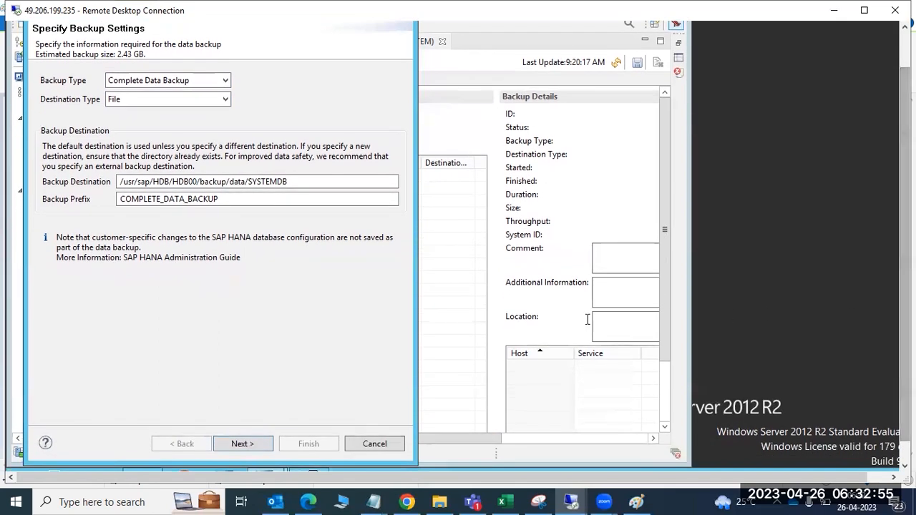
left_click(245, 443)
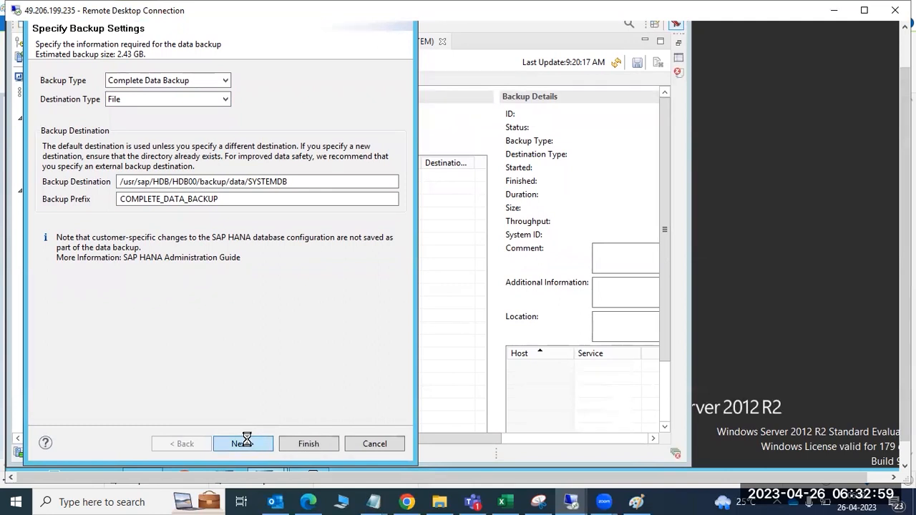
left_click(306, 443)
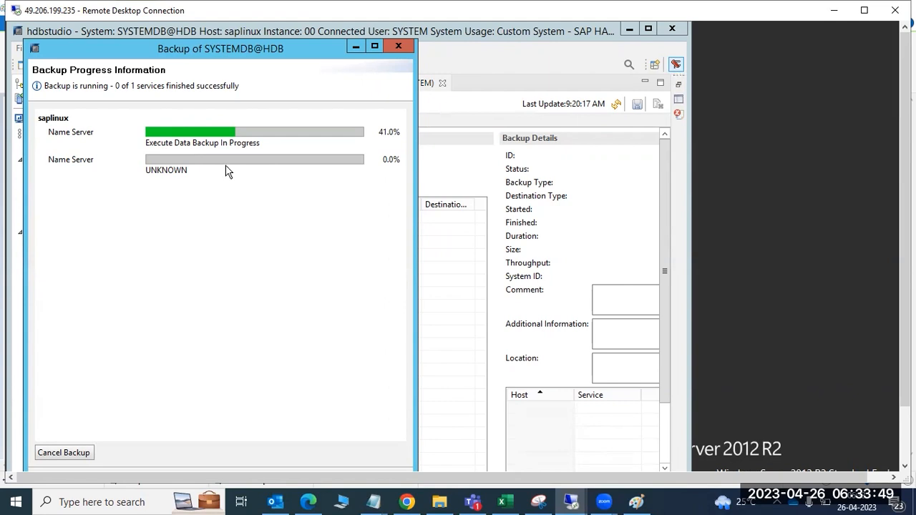
Step: Follow the name server's backup progress and check the result in the backup execution summary
mouse_move(229, 167)
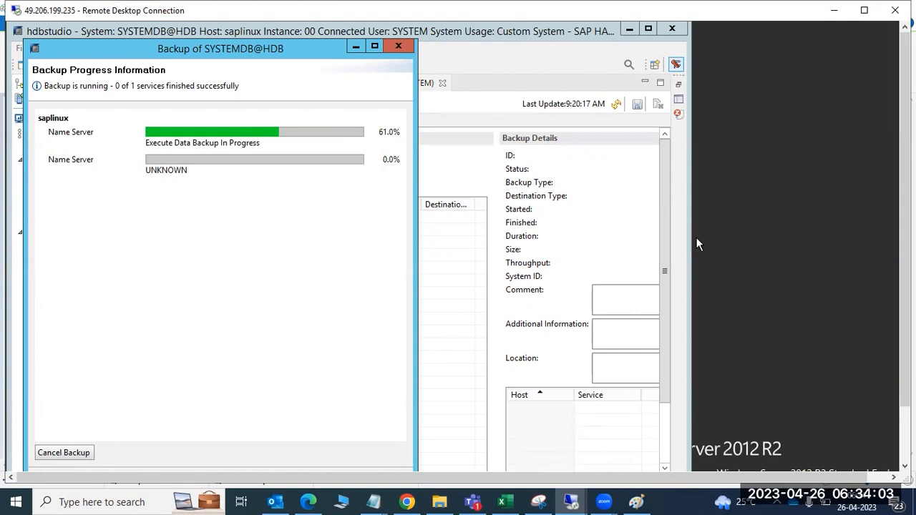
mouse_move(905, 219)
left_mouse_down()
mouse_move(905, 270)
mouse_move(905, 218)
left_mouse_up()
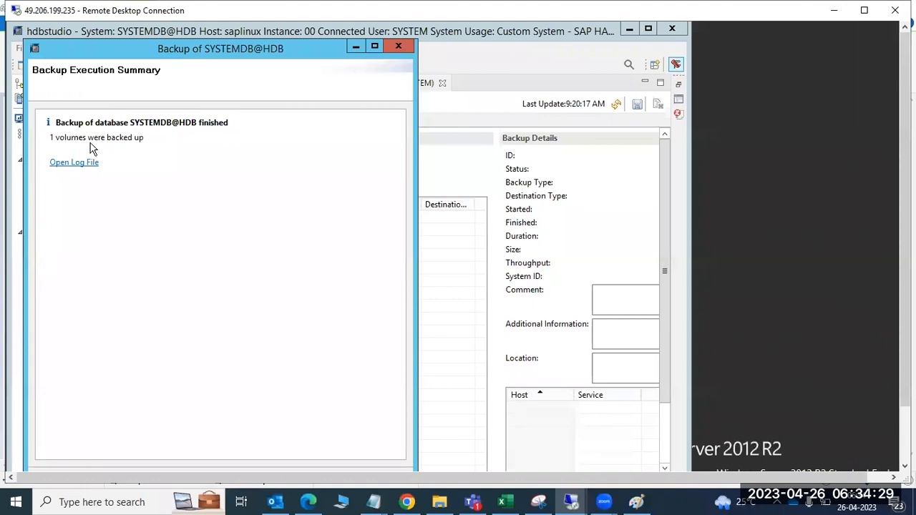
left_click_drag(81, 121, 242, 118)
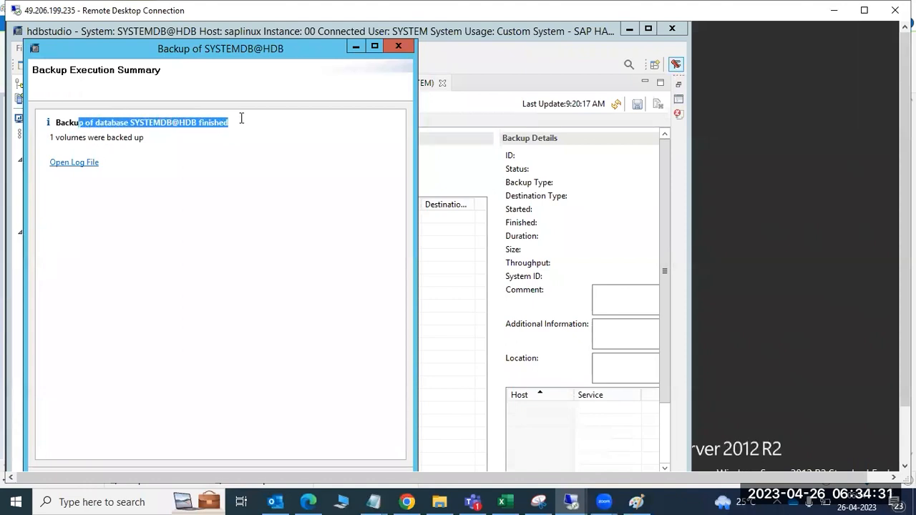
Step: Close the backup summary, refresh the backup catalog for SYSTEMDB and review the details of its data backup
left_click_drag(88, 138, 196, 123)
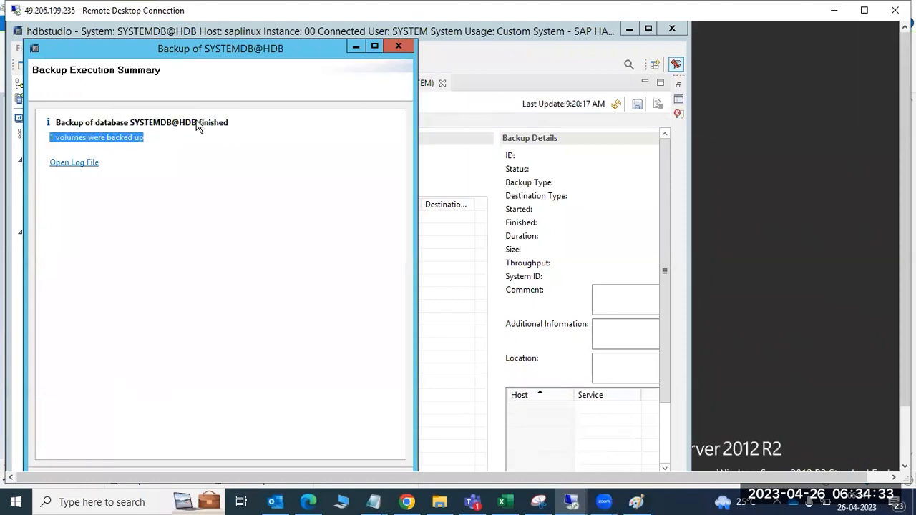
left_click(398, 46)
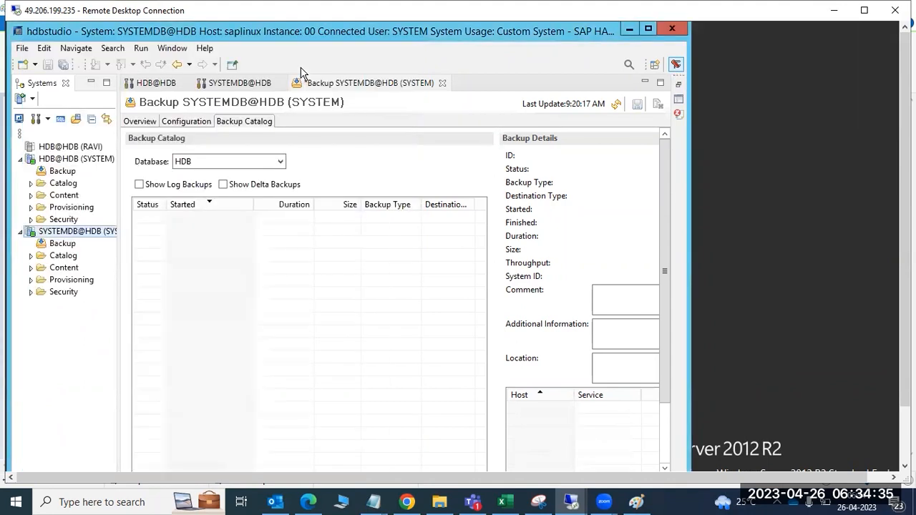
left_click(617, 105)
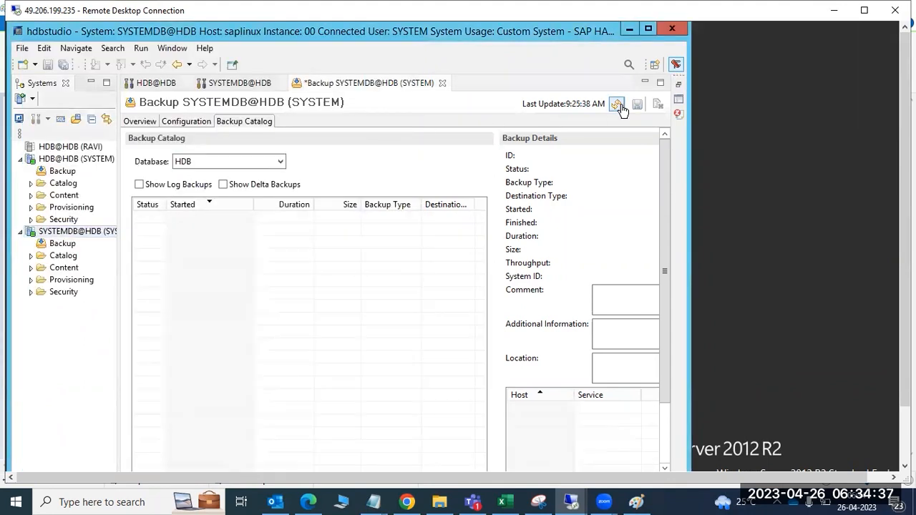
left_click(279, 161)
left_click(195, 175)
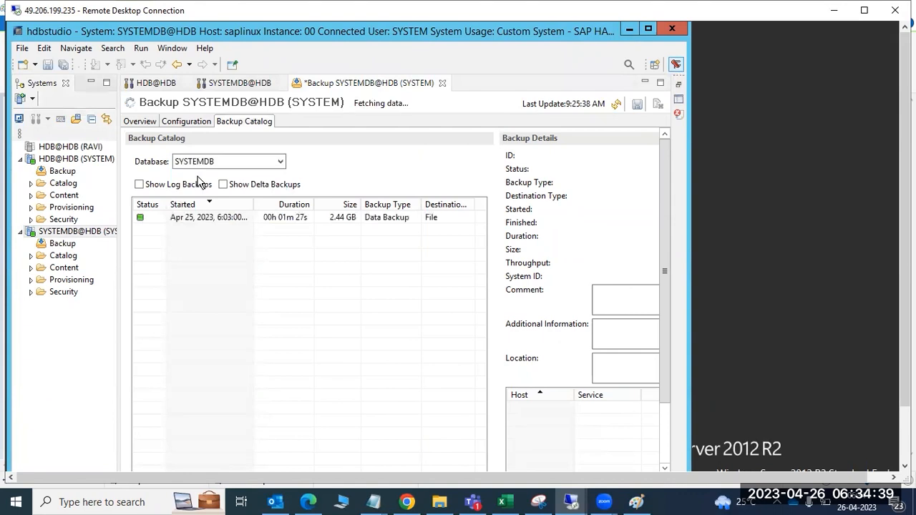
left_click(193, 220)
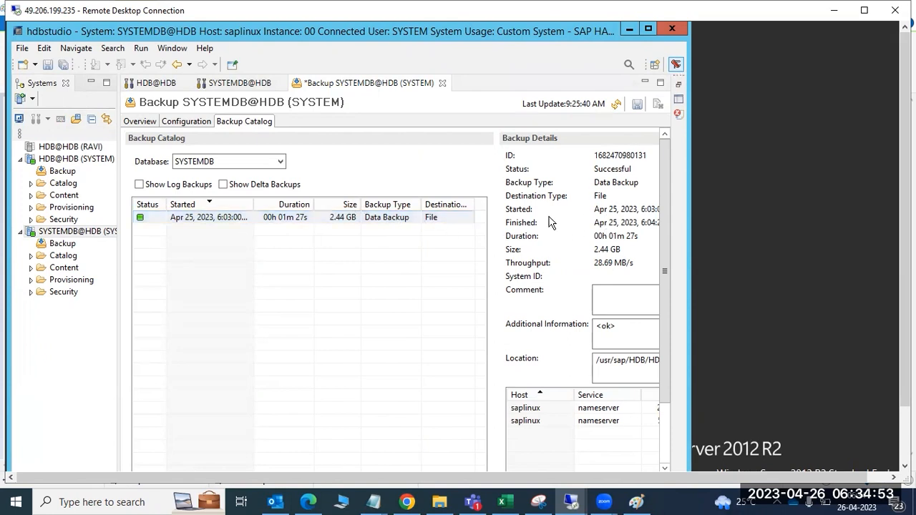
Step: Include log backups in the SYSTEMDB backup catalog, and switch the catalog to the HDB database
left_click(165, 188)
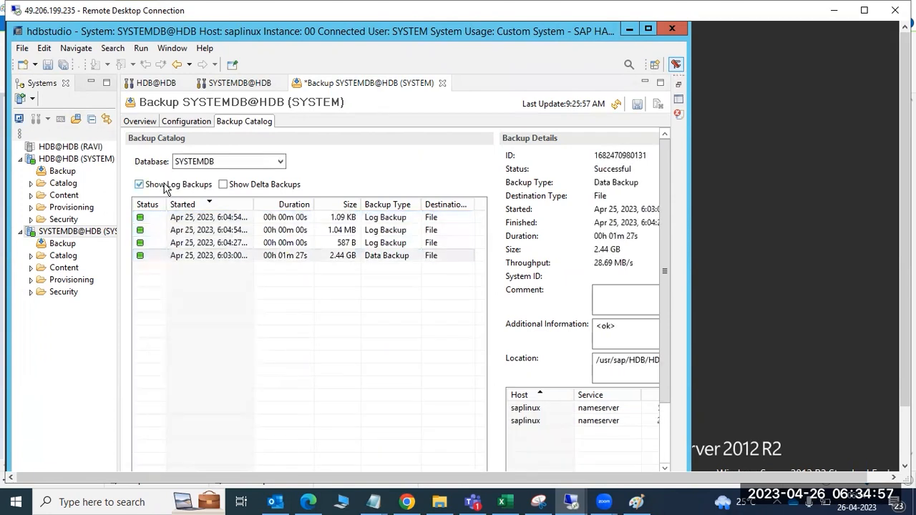
left_click(165, 186)
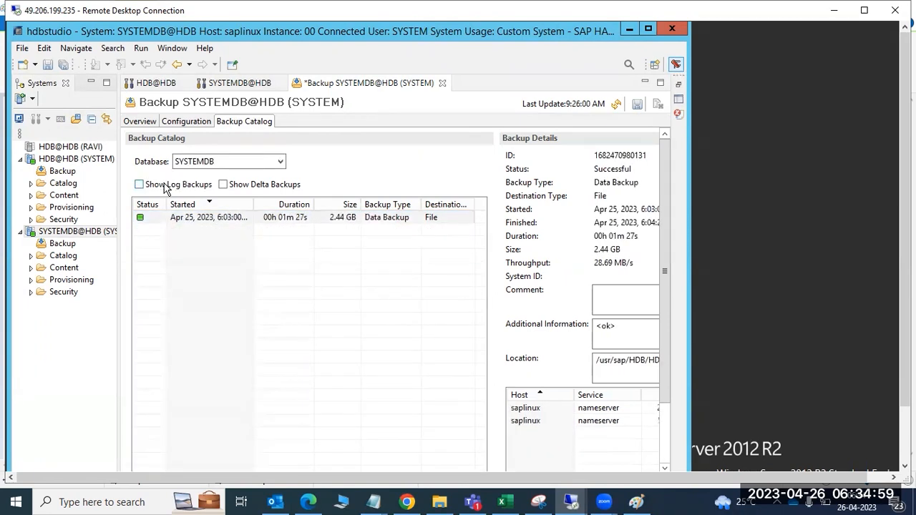
left_click(165, 186)
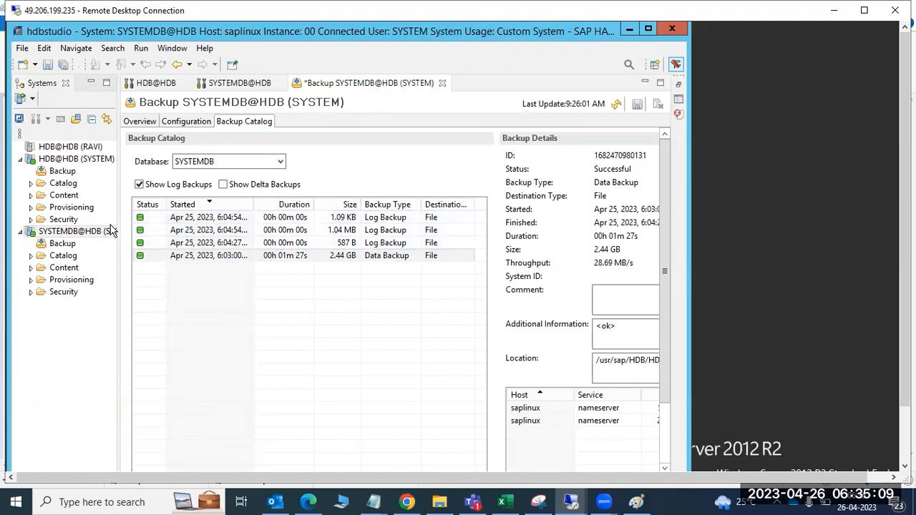
left_click(279, 164)
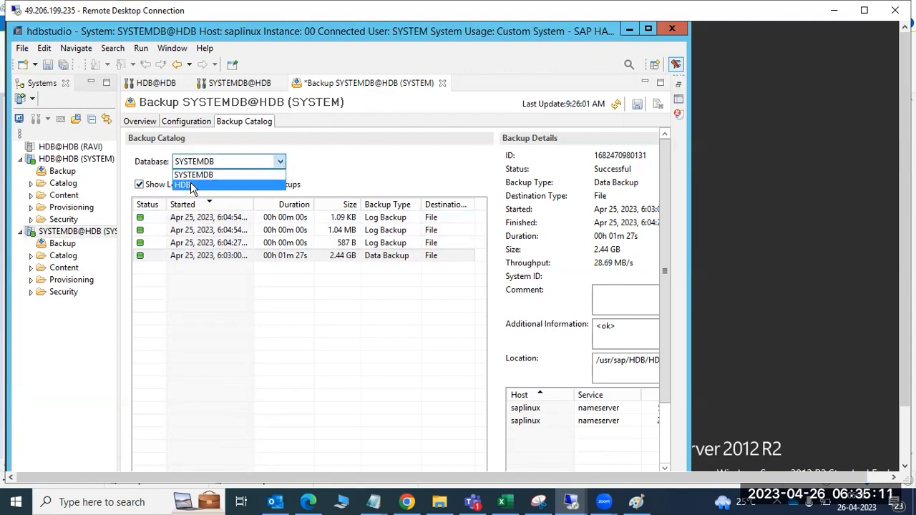
left_click(196, 188)
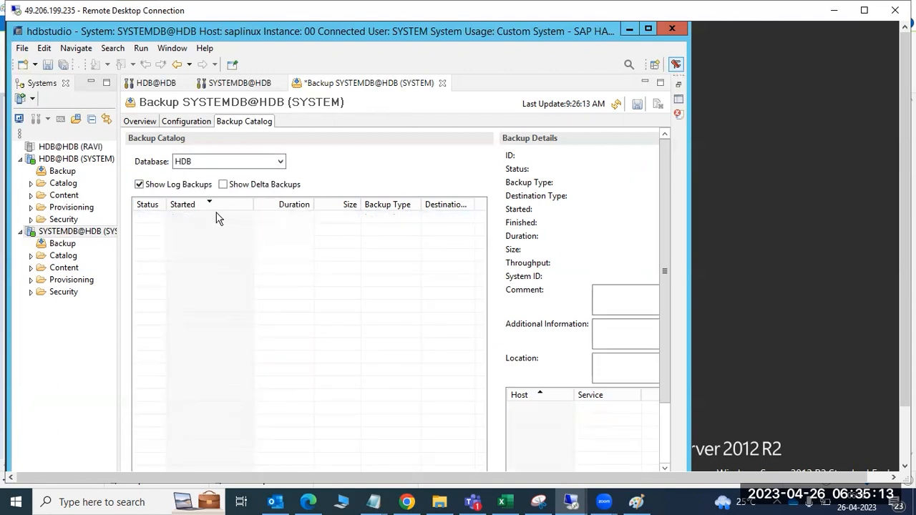
Step: Start a tenant database backup from SYSTEMDB@HDB and choose HDB as the tenant to back up
left_click(62, 233)
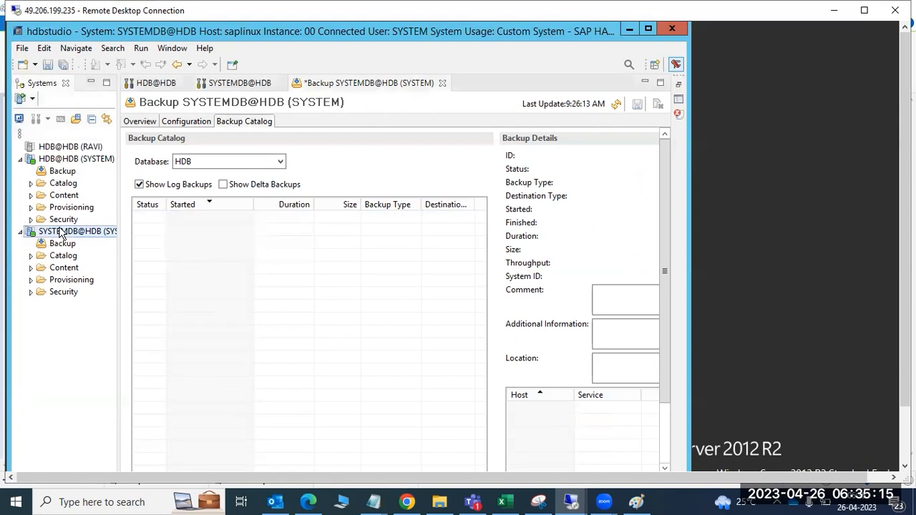
right_click(61, 232)
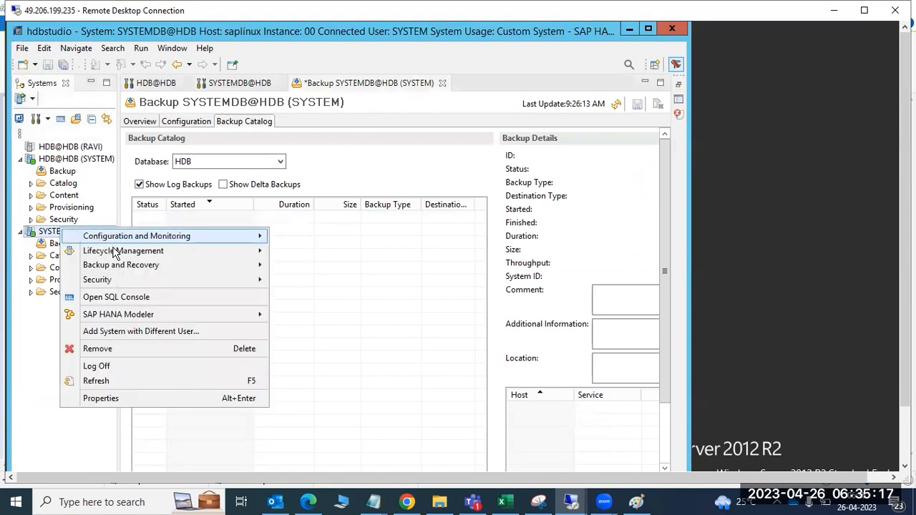
mouse_move(260, 265)
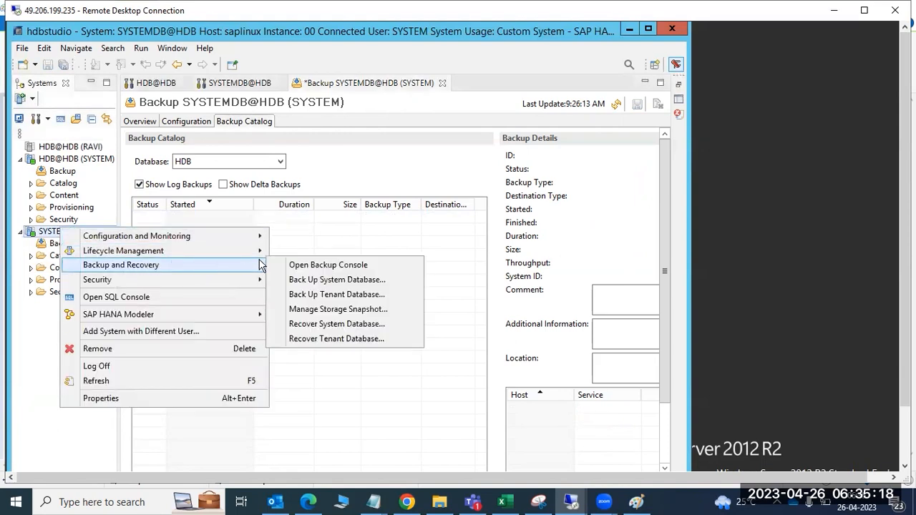
left_click(337, 299)
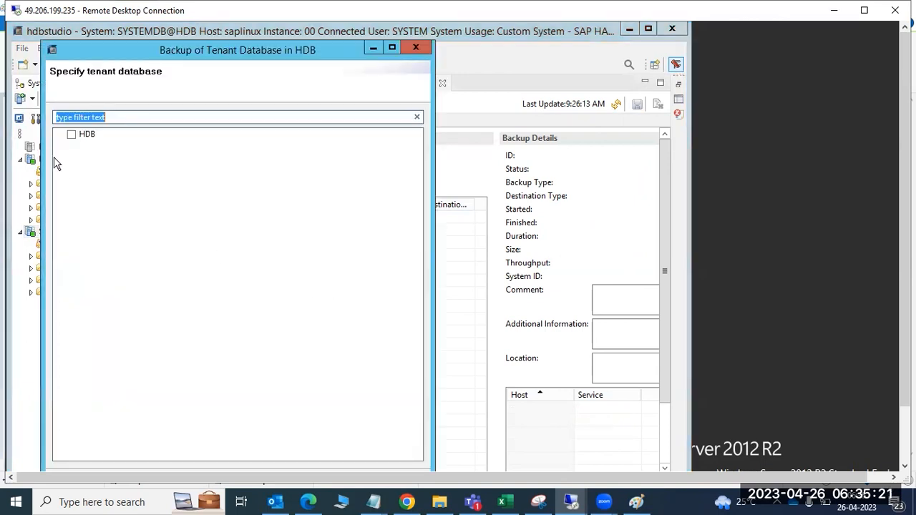
left_click(71, 135)
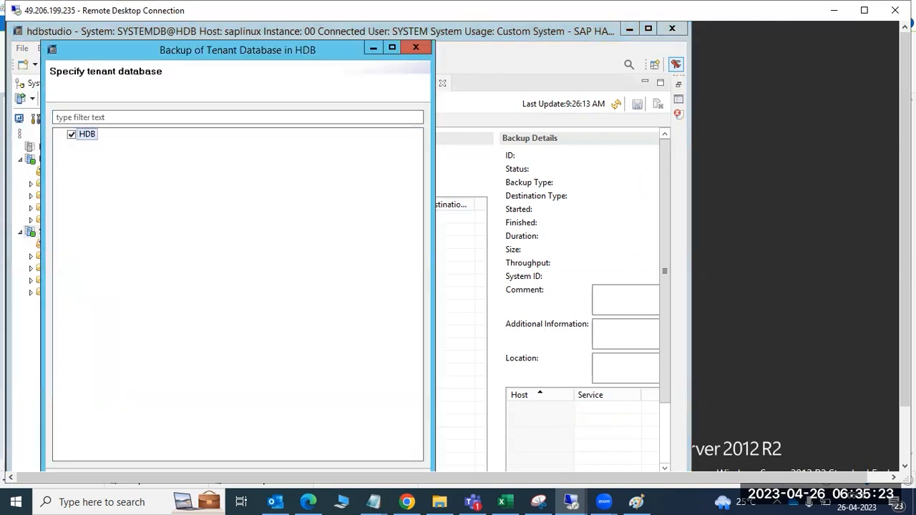
left_click(276, 445)
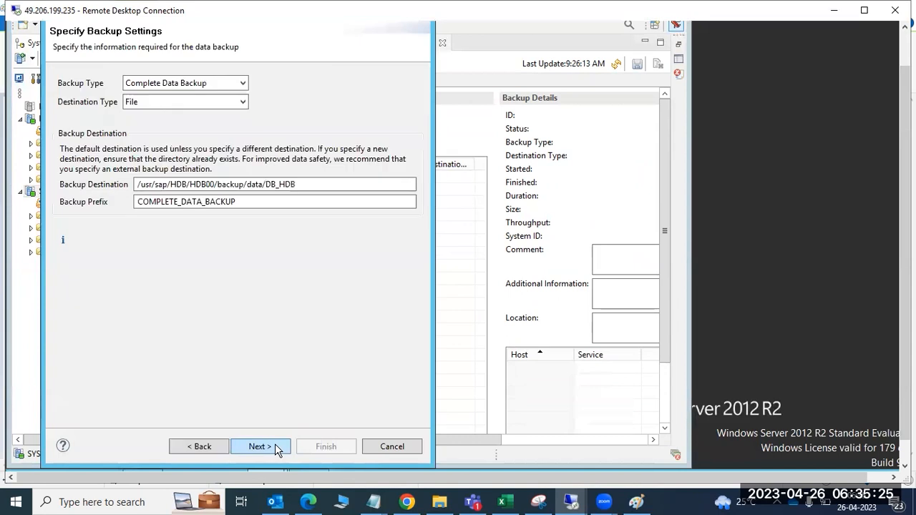
Step: Try to run a differential data backup of HDB to /usr/sap/HDB/HDB00/backup/data/DB_HDB with the prefix DIFF_DATA_BACKUP and read the summary
left_click(222, 100)
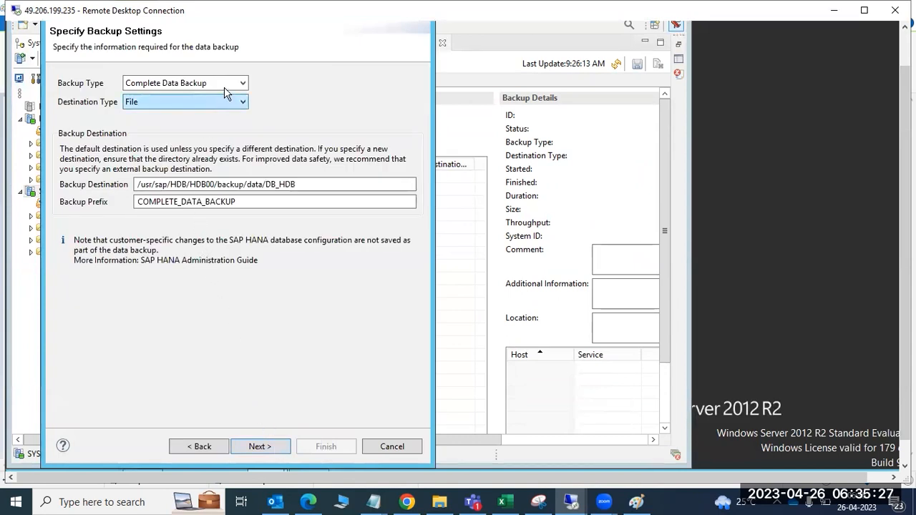
left_click(229, 89)
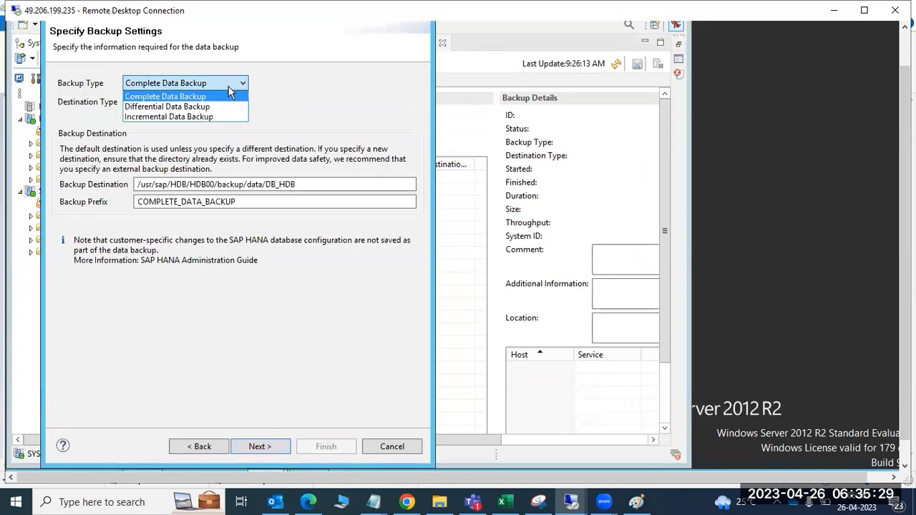
left_click(174, 107)
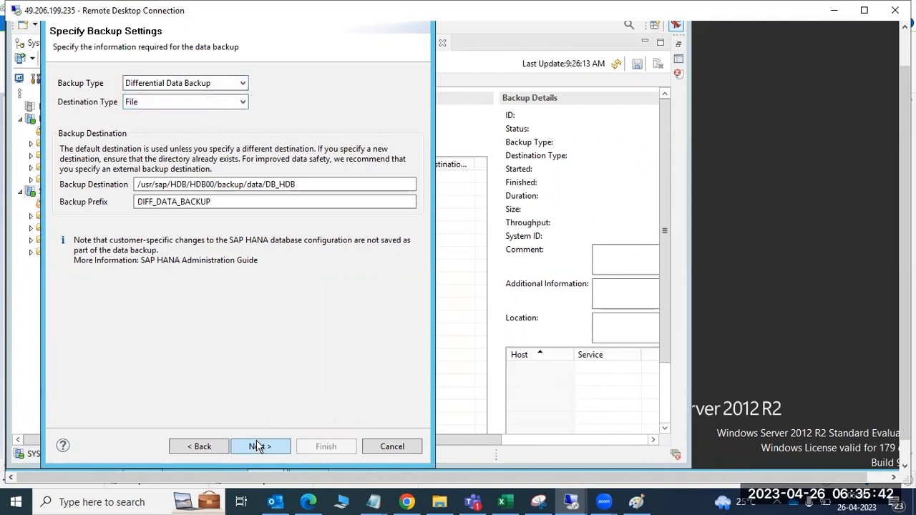
left_click(259, 447)
left_click(319, 447)
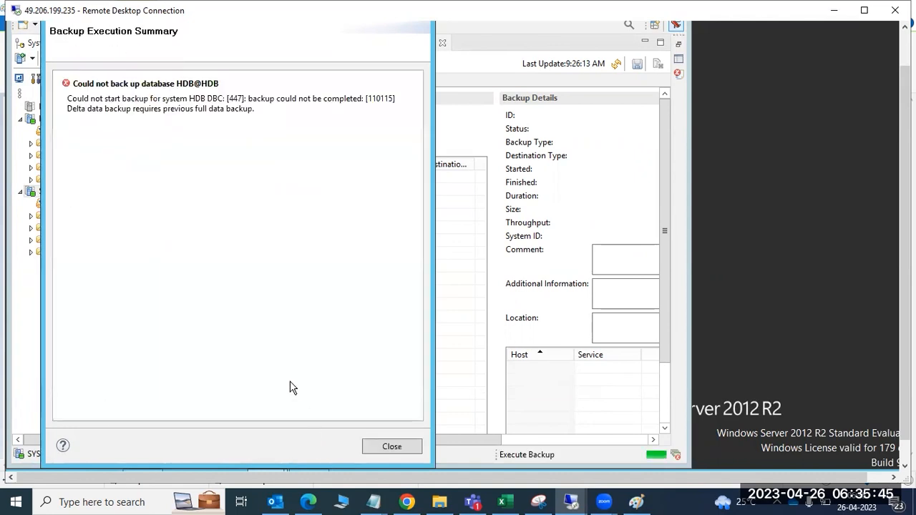
left_click_drag(100, 99, 369, 100)
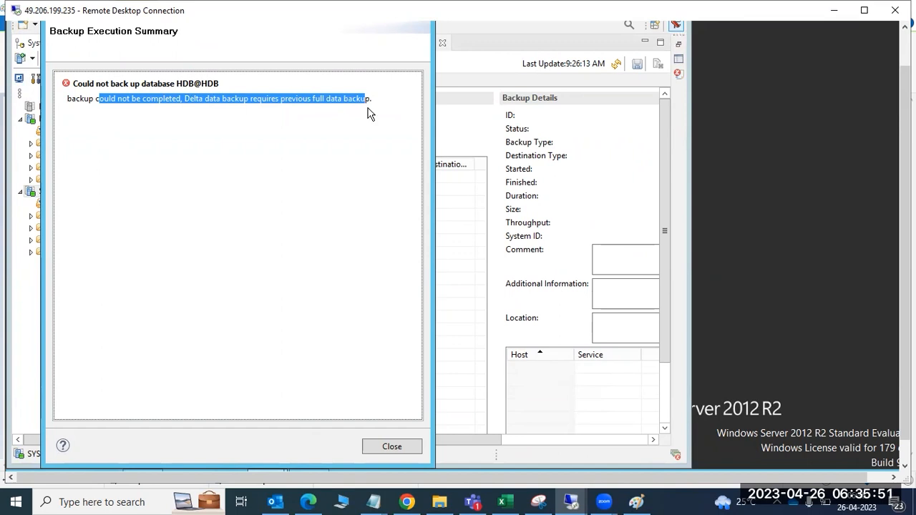
left_click(375, 446)
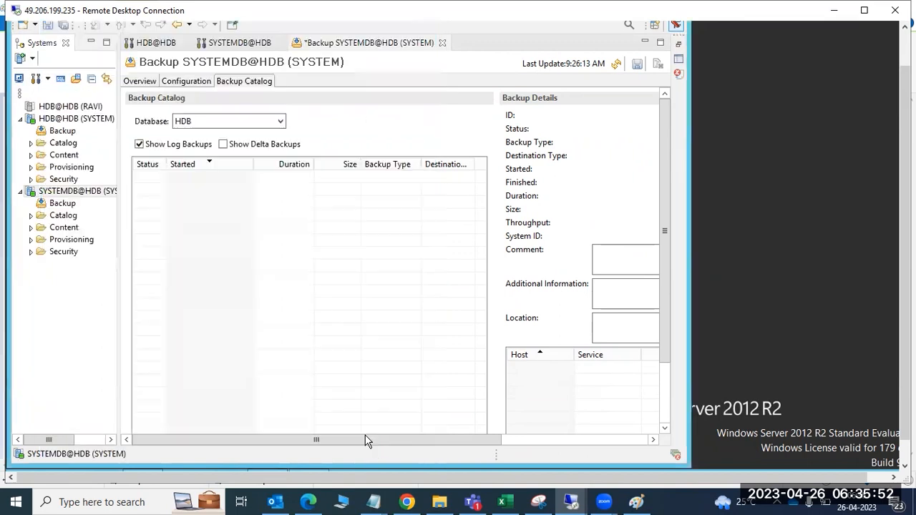
Step: Try to run a complete file backup of tenant HDB to /usr/sap/HDB/HDB00/backup/data/DB_HDB with the prefix COMPLETE_DATA_BACKUP
right_click(51, 194)
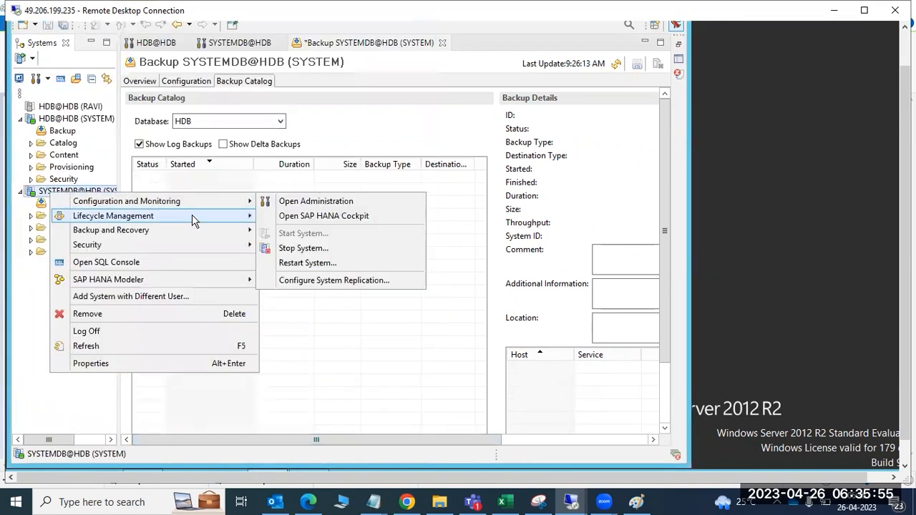
mouse_move(251, 230)
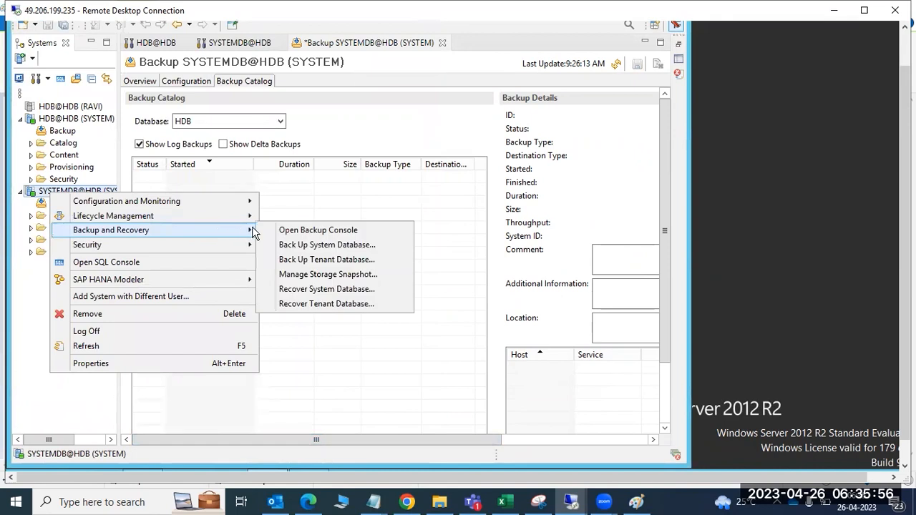
left_click(304, 260)
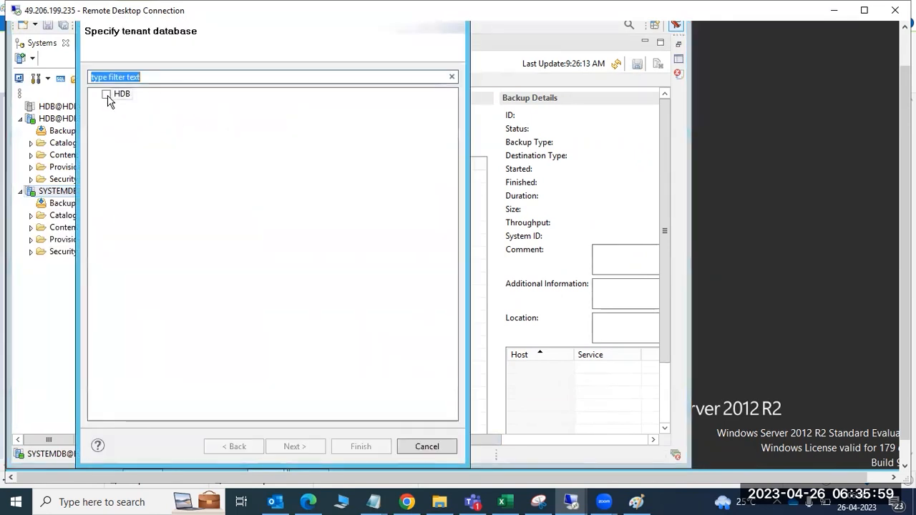
left_click(105, 95)
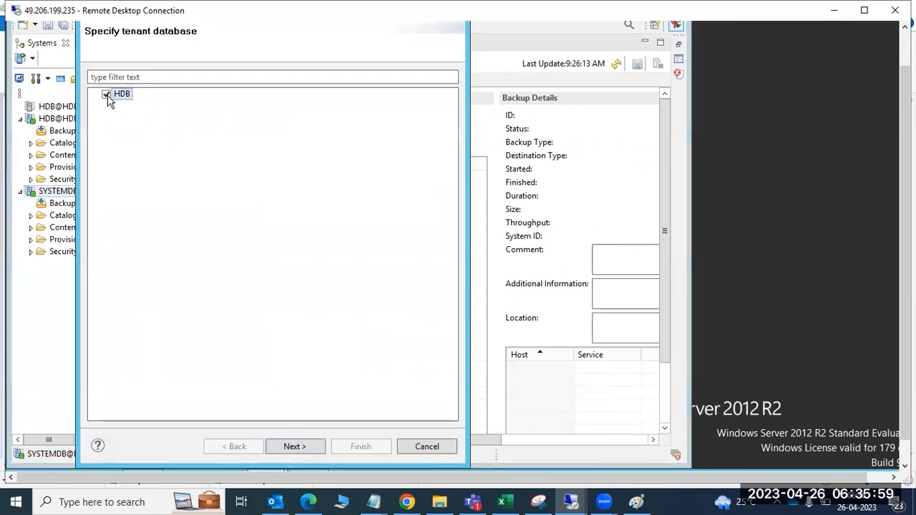
left_click(294, 445)
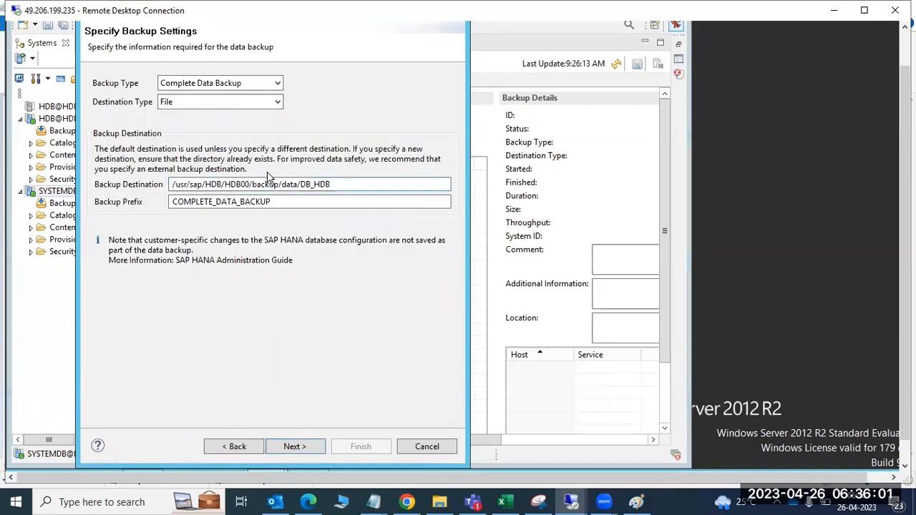
left_click(290, 447)
left_click(359, 445)
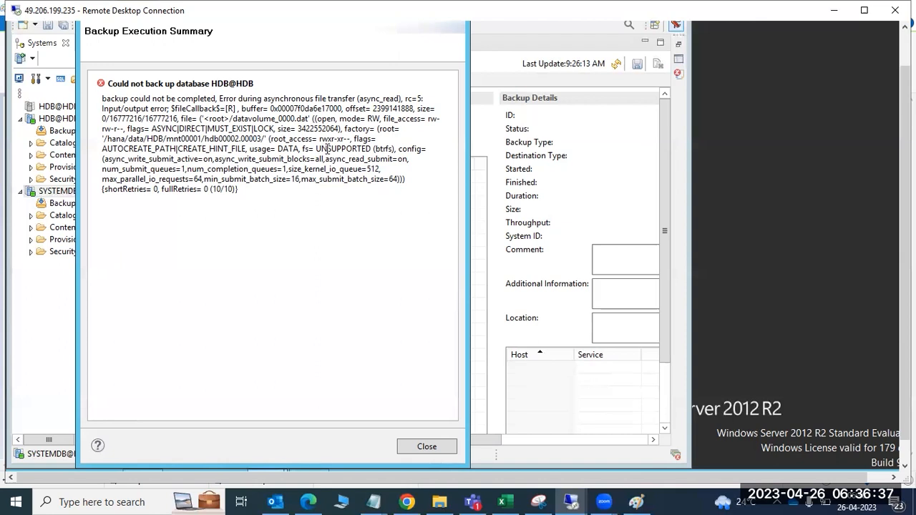
Step: Examine the file system and root access details in the HDB backup execution summary, and close it
left_click_drag(317, 148, 399, 188)
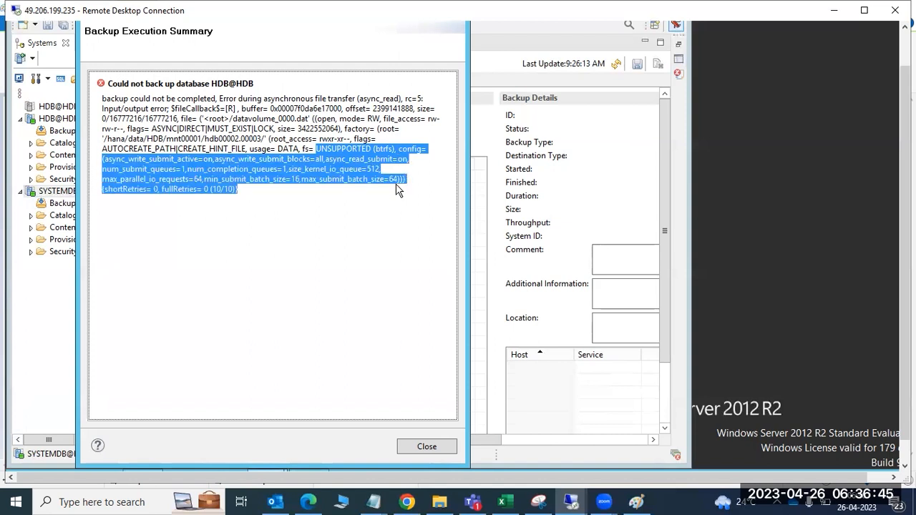
left_click(337, 175)
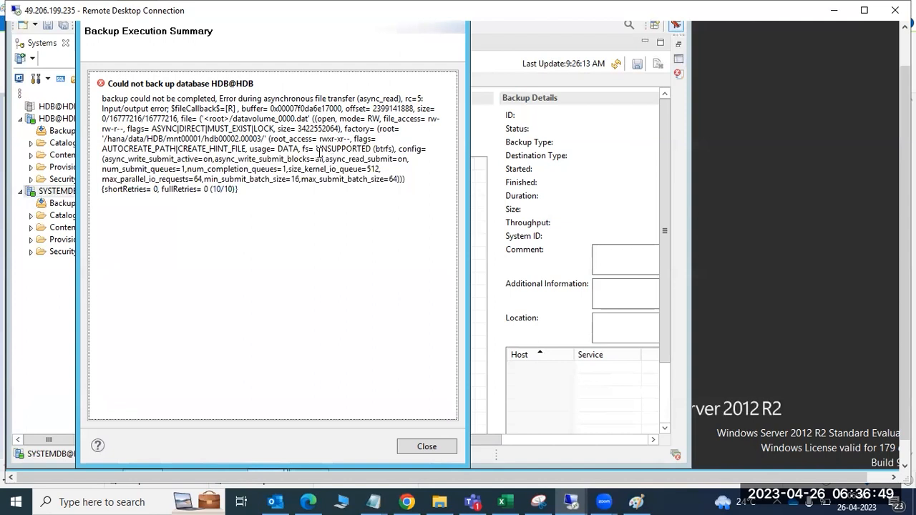
left_click_drag(317, 150, 397, 151)
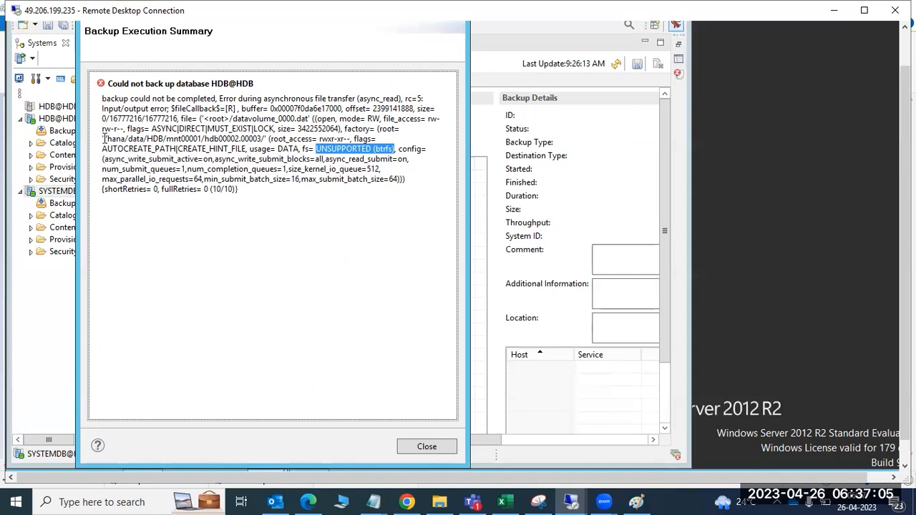
left_click_drag(280, 140, 399, 348)
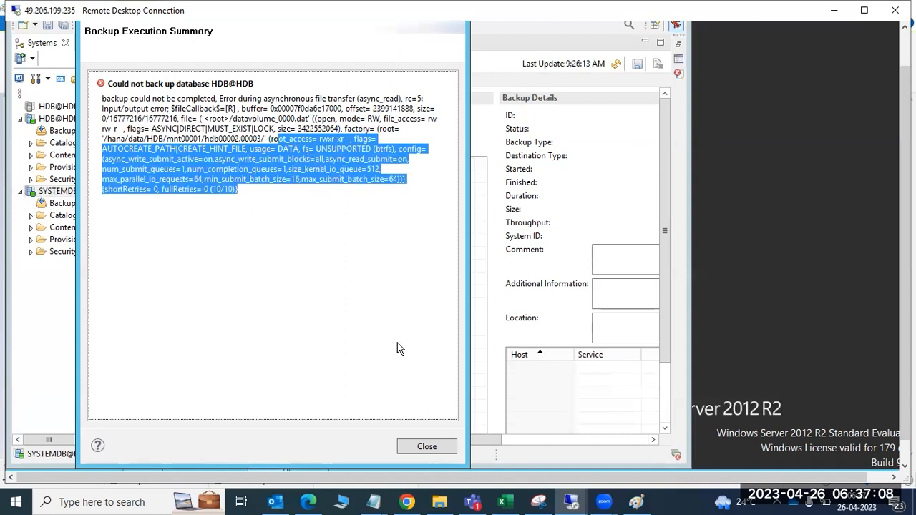
left_click(426, 446)
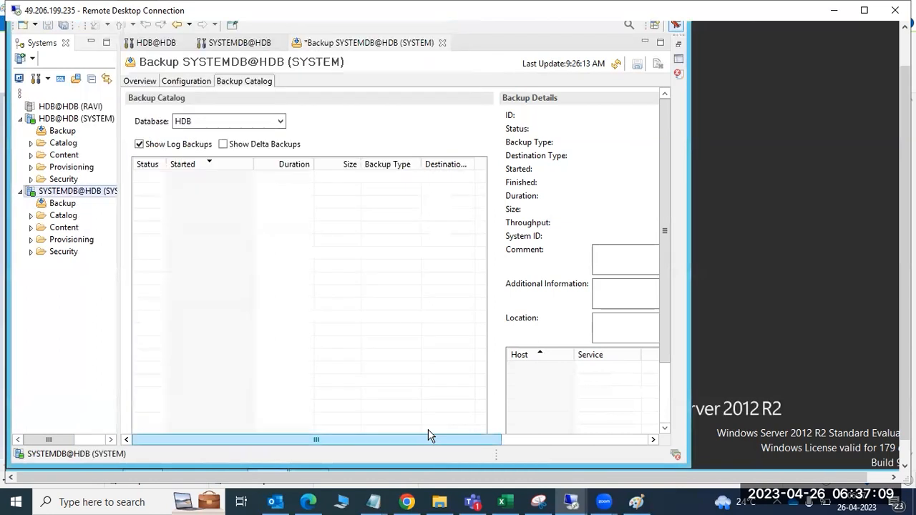
Step: Include delta backups in the HDB backup catalog and review the details of the latest data backup entry
left_click(222, 145)
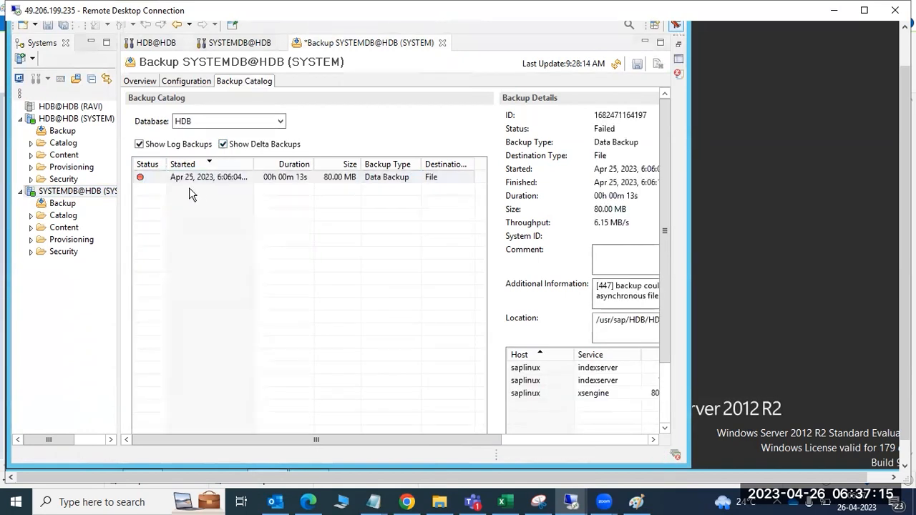
left_click(169, 180)
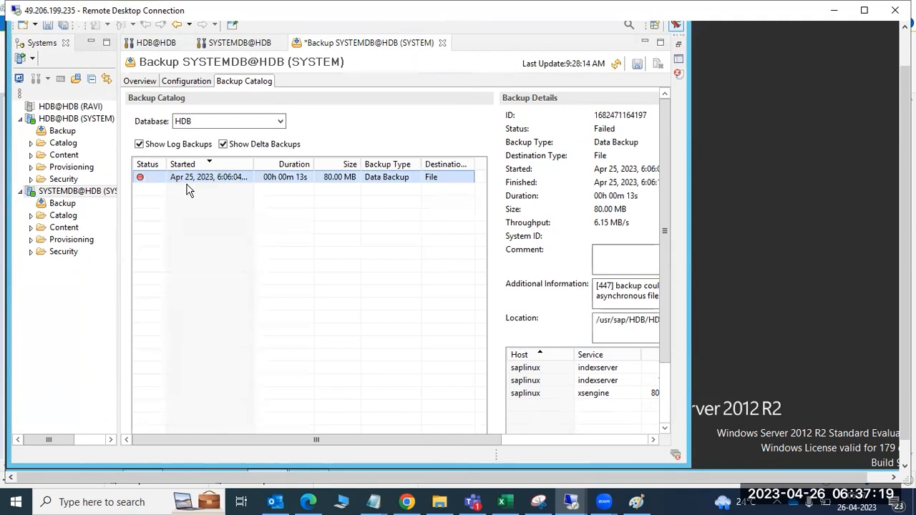
Step: Copy the backup location path from the details of the failed HDB data backup
left_click_drag(320, 439, 479, 436)
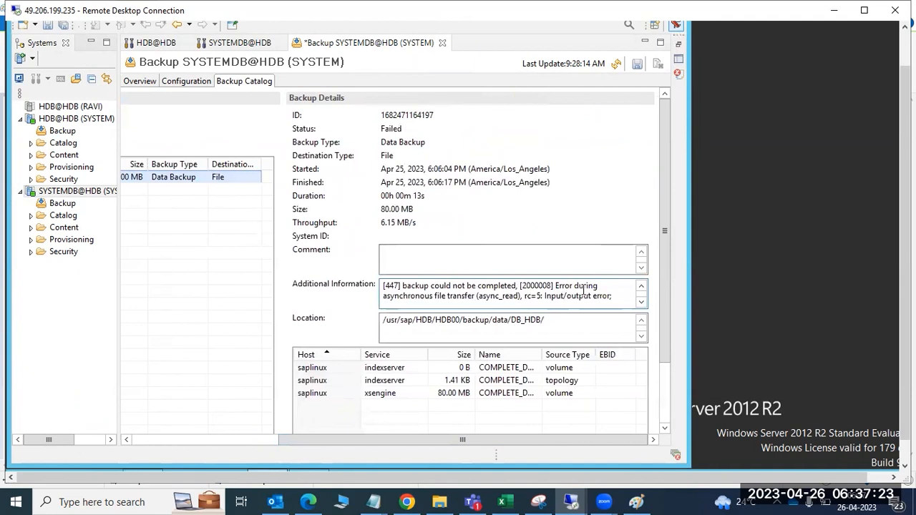
left_click_drag(382, 319, 548, 317)
key("ctrl+c")
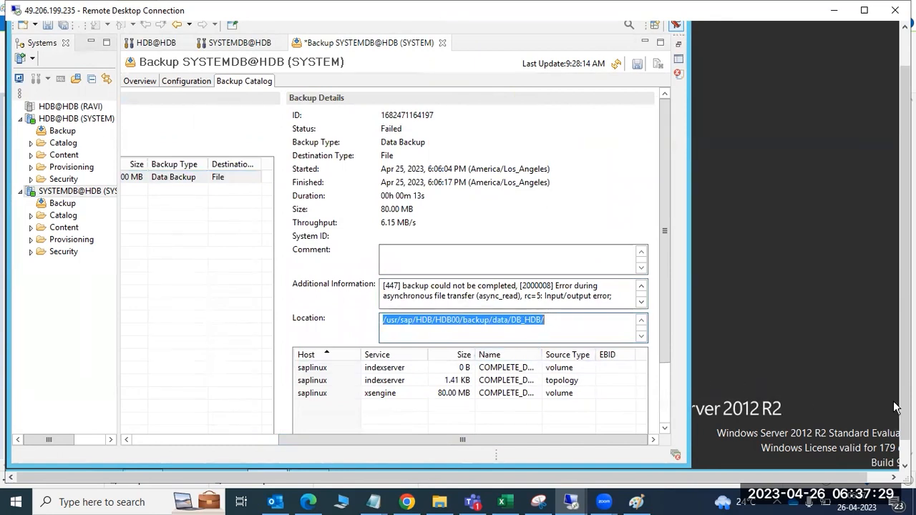
Step: Switch to the PuTTY session, maximize it and check file system usage with df -h
left_click_drag(904, 412, 904, 435)
left_click(309, 458)
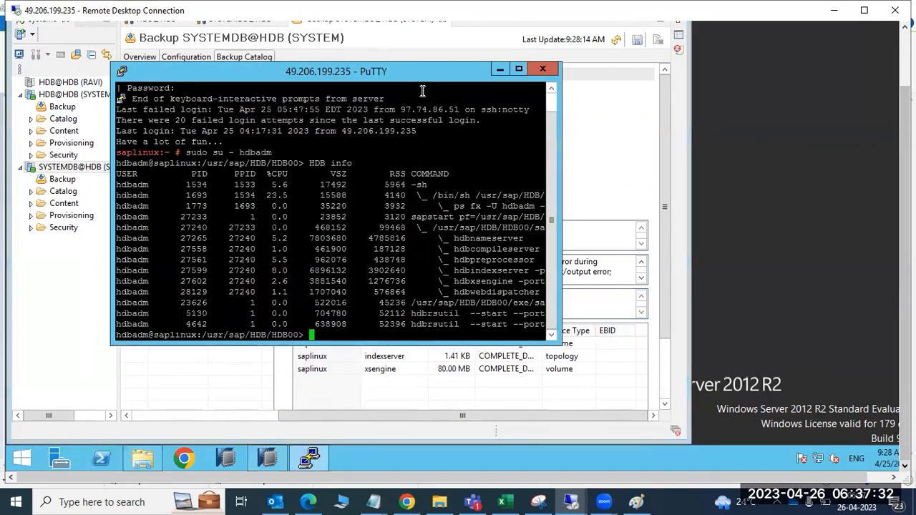
left_click(518, 69)
type("df -h")
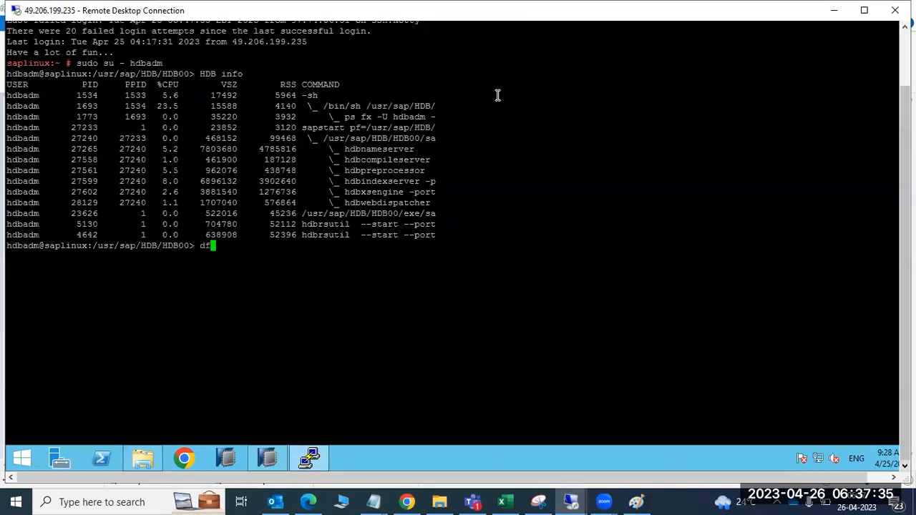
key("Return")
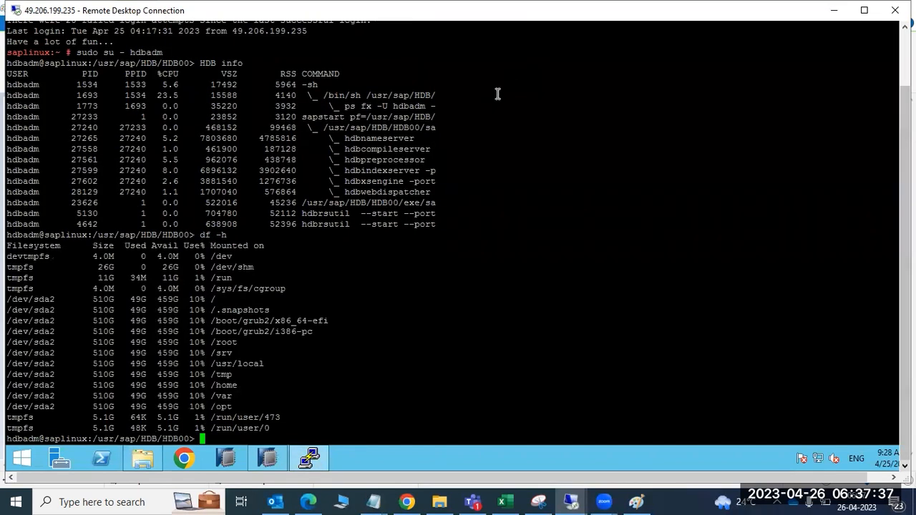
Step: Go to the copied path /usr/sap/HDB/HDB00/backup/data/DB_HDB/, move up one directory and list its contents with ls -ltr
type("cd")
right_click(295, 279)
key("Return")
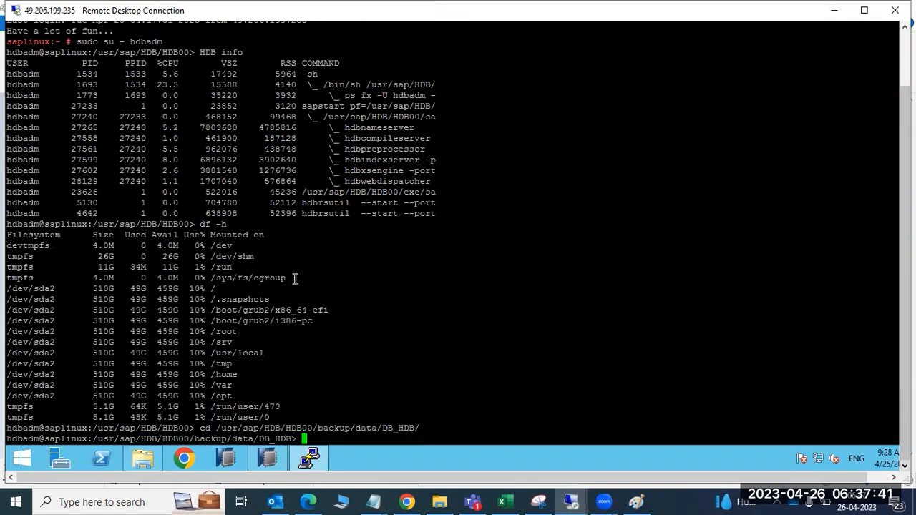
type("cd ../")
key("Return")
type("ls -ltr")
key("Return")
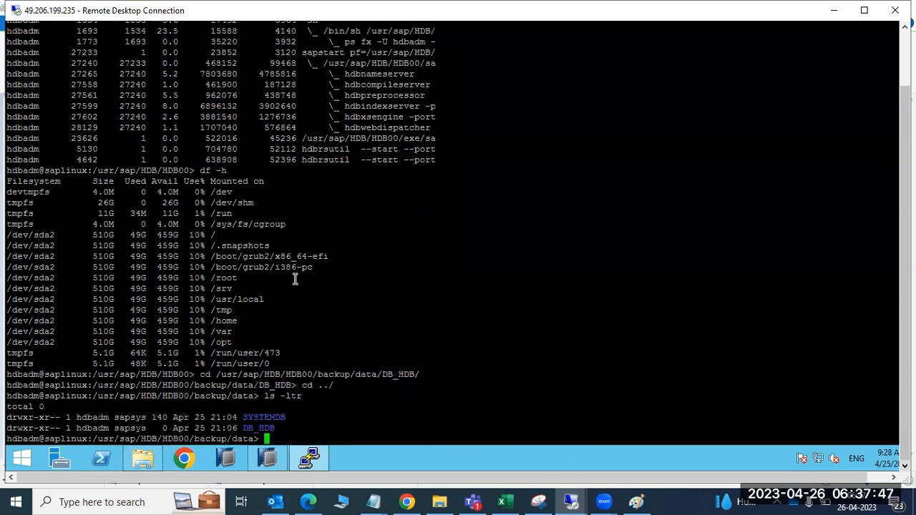
Step: Try to change the permissions of the DB_HDB directory with chmod -r 777
type("chmod -r 777")
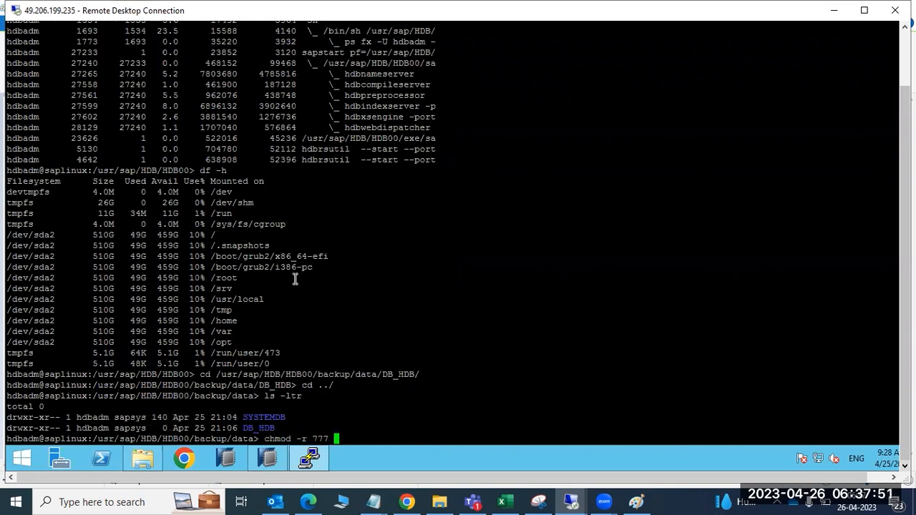
double_click(259, 427)
right_click(300, 398)
key("Return")
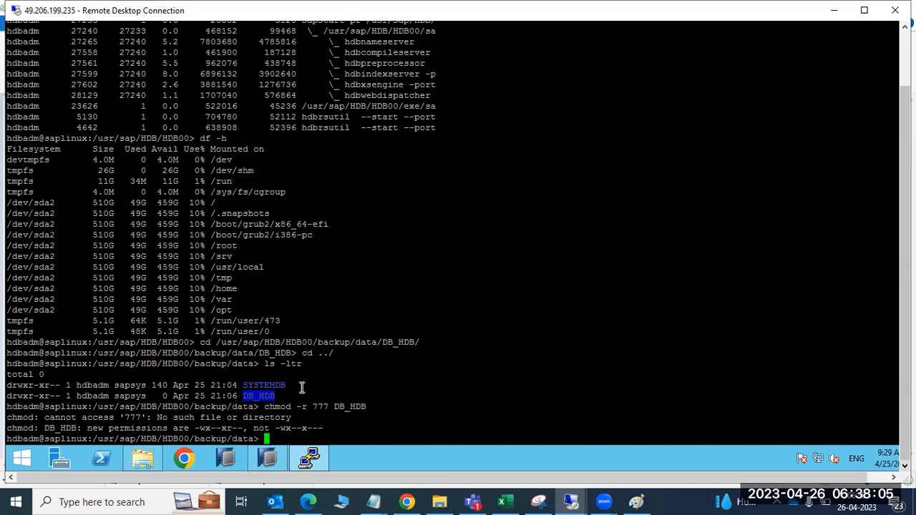
Step: Correct the permission command's option and run chmod -R 777 DB_HDB
key("Up")
key("Left")
key("Left")
key("Left")
key("Left")
key("Left")
key("Left")
key("Left")
key("Left")
key("Left")
key("Left")
key("Left")
key("BackSpace")
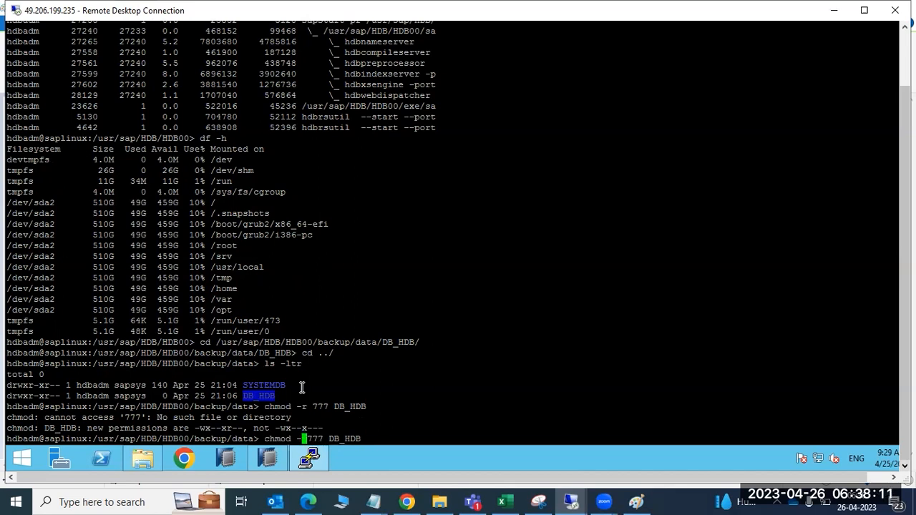
type("R")
key("Return")
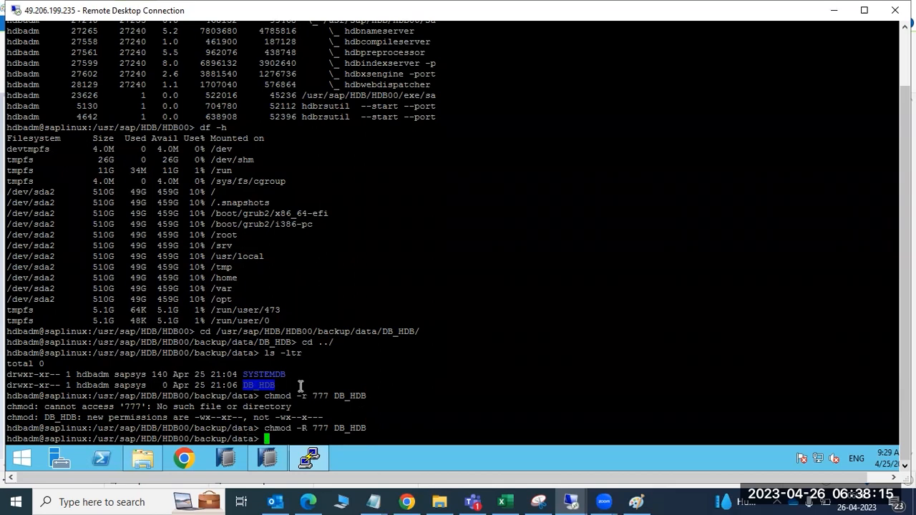
Step: List the contents of /hana and try to apply chmod -R 777 to its data directory as hdbadm
type("cd /hana")
key("Return")
type("ls -ltr")
key("Return")
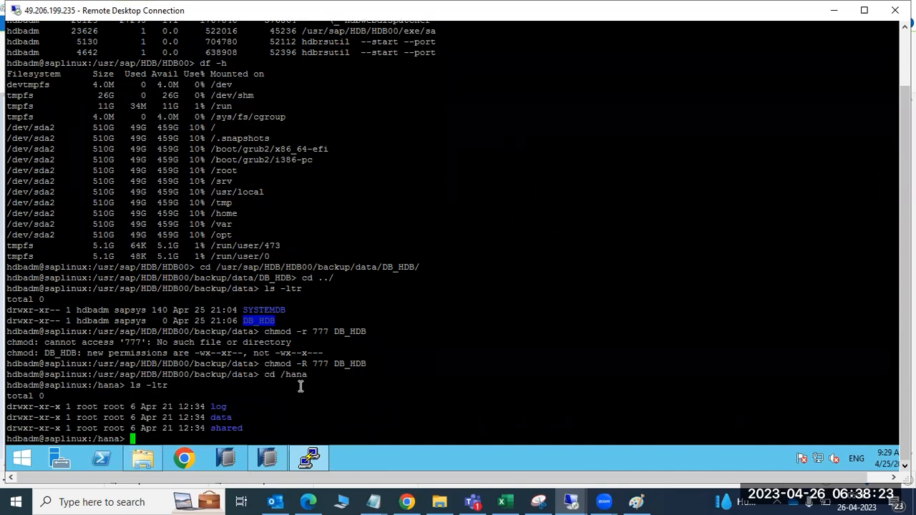
type("chmod -R 777")
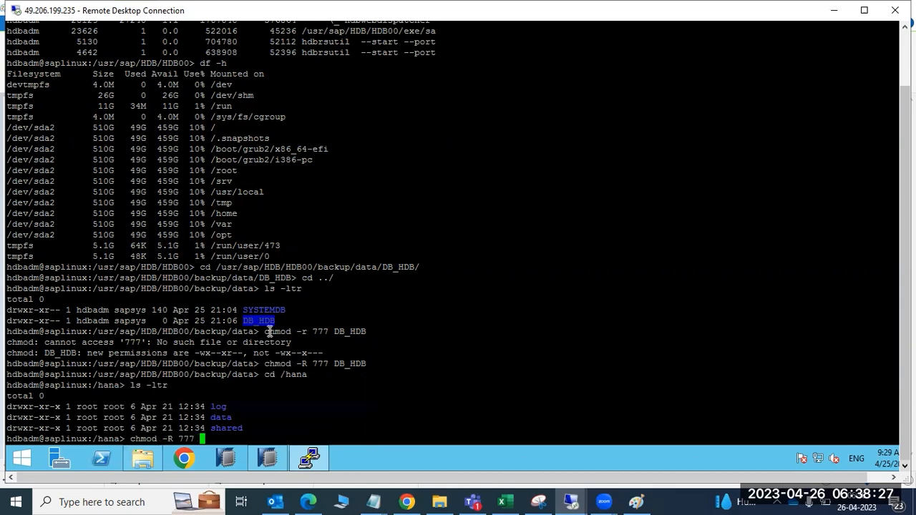
double_click(220, 417)
right_click(243, 391)
key("Return")
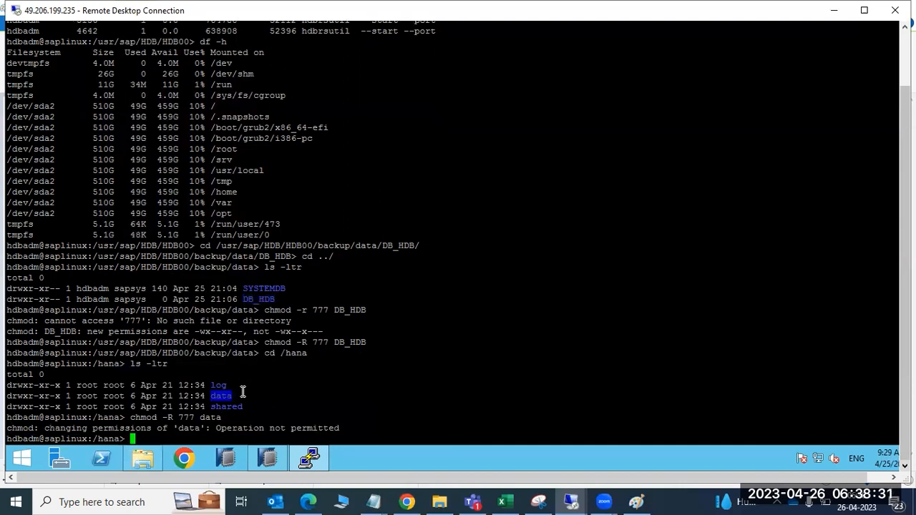
Step: Switch to the root user with sudo su -, entering the root password
type("sudo su -")
key("Return")
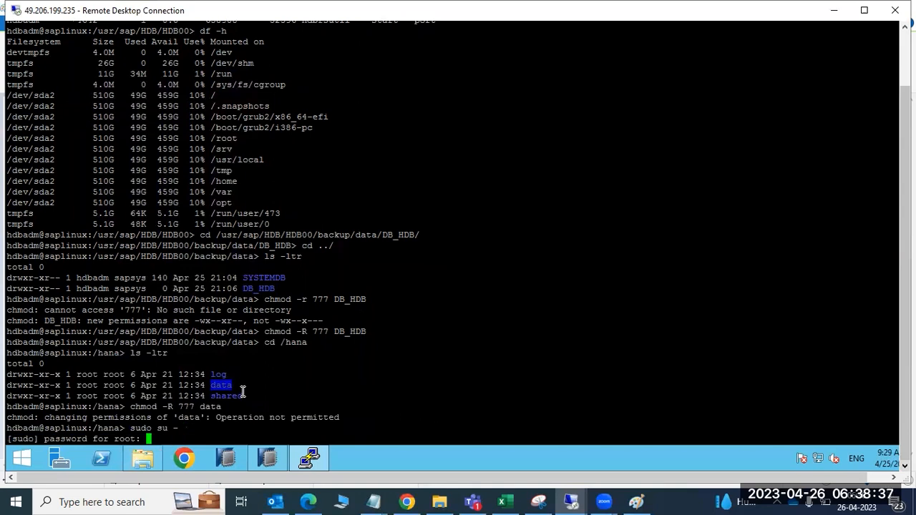
key("Return")
Step: Go to /hana as root and list its contents with ls -ltr
type("cd /hana")
key("Return")
type("ls- ltr")
key("ctrl+c")
type("ls- ltr")
key("Return")
key("ctrl+c")
type("ls -l")
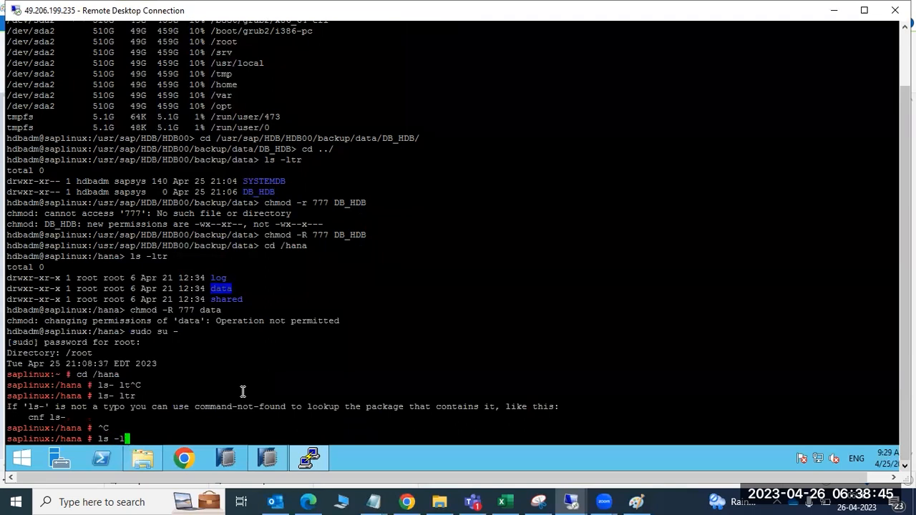
type("tr")
key("Return")
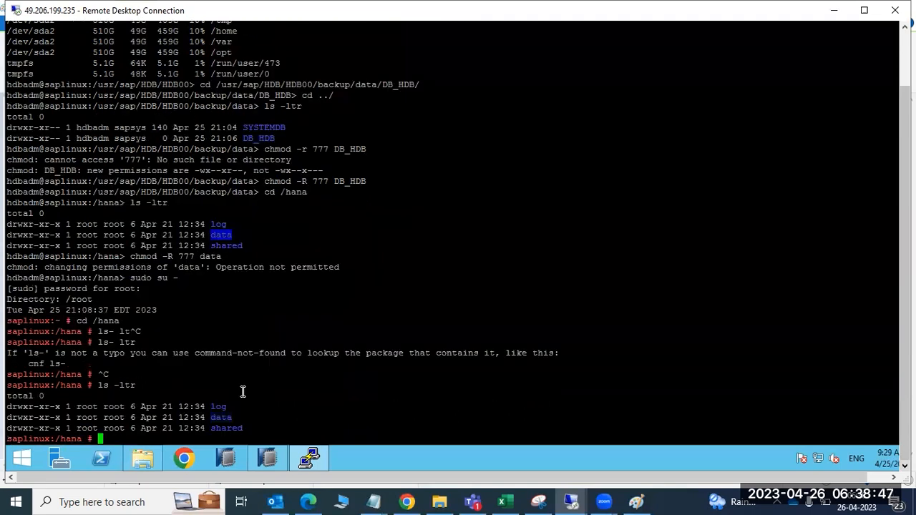
Step: Grant full permissions on /hana/data recursively with chmod -R 777 data
type("cho")
key("BackSpace")
type("mod -R 777")
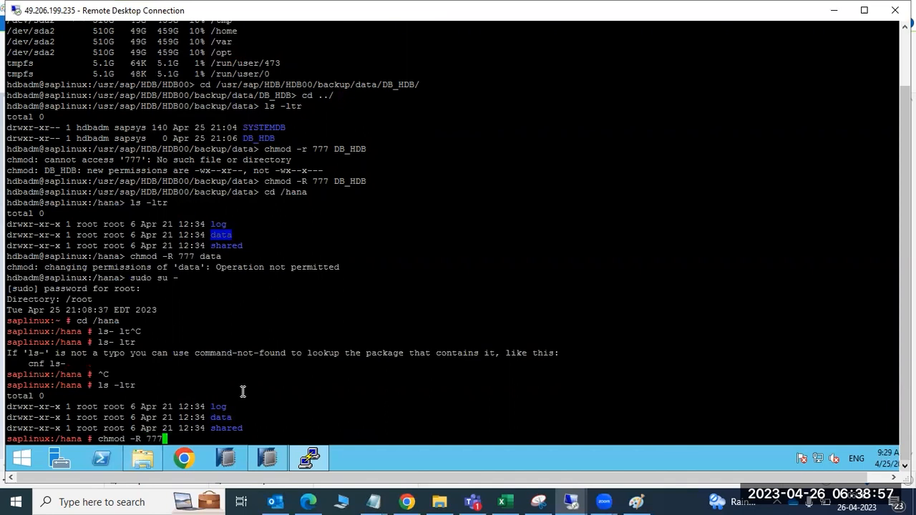
type(" data")
key("Return")
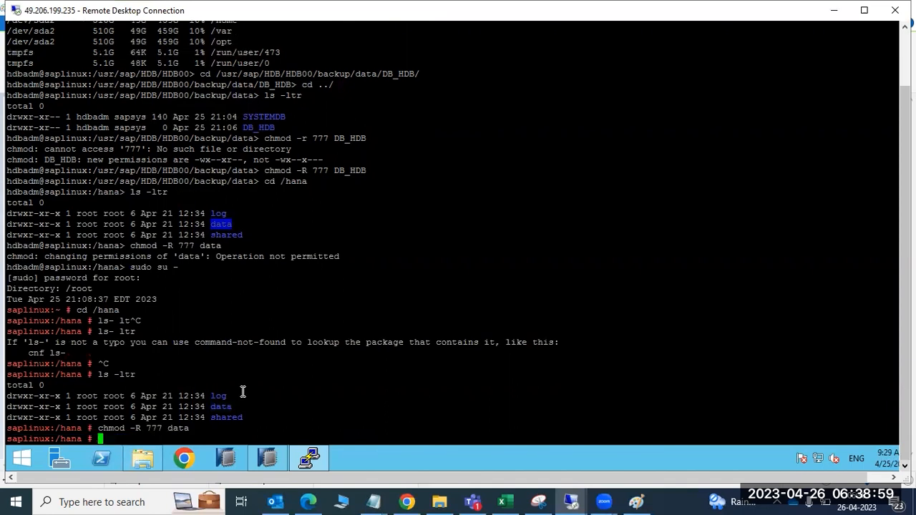
Step: Try to run a complete file backup of tenant HDB again with the default destination and prefix, and read the execution summary
left_click(266, 458)
left_click(68, 166)
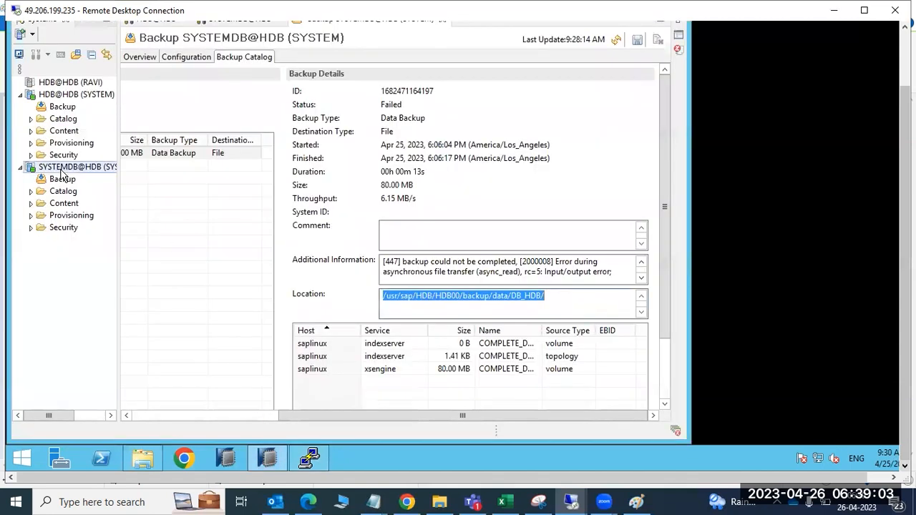
right_click(63, 171)
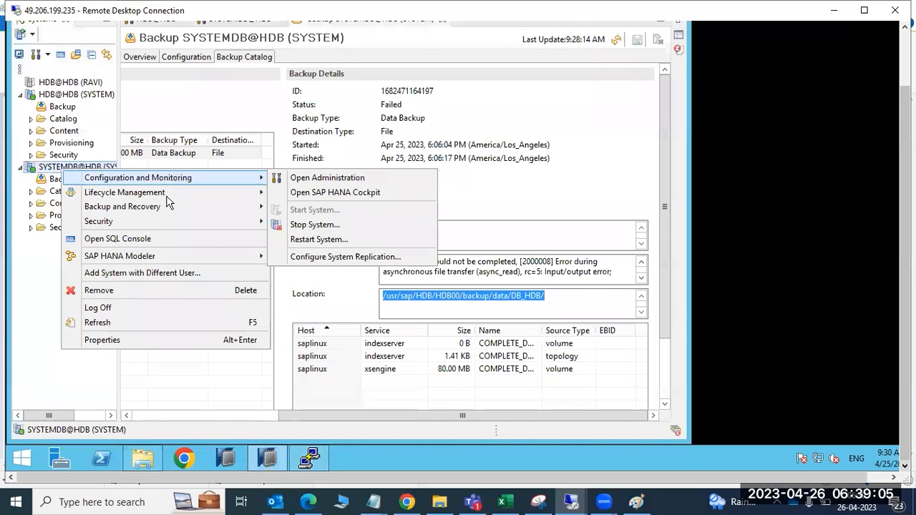
mouse_move(194, 207)
left_click(321, 238)
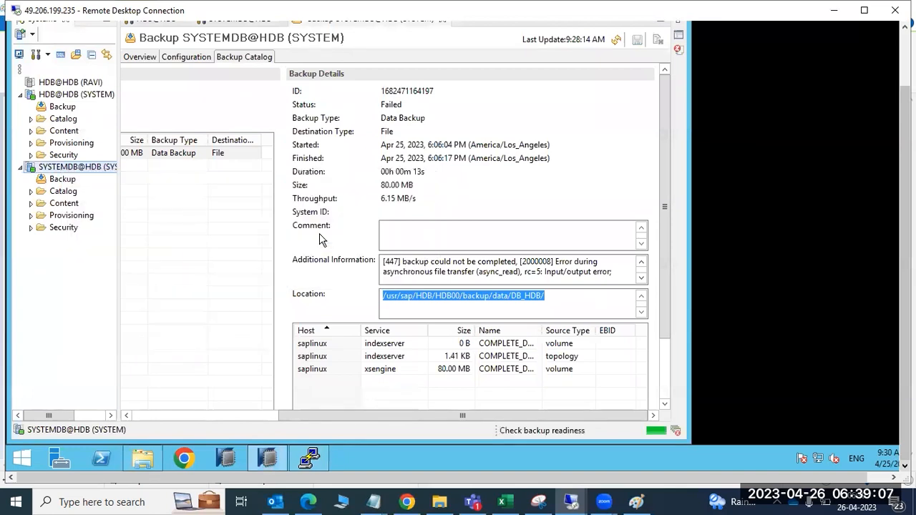
left_click(54, 71)
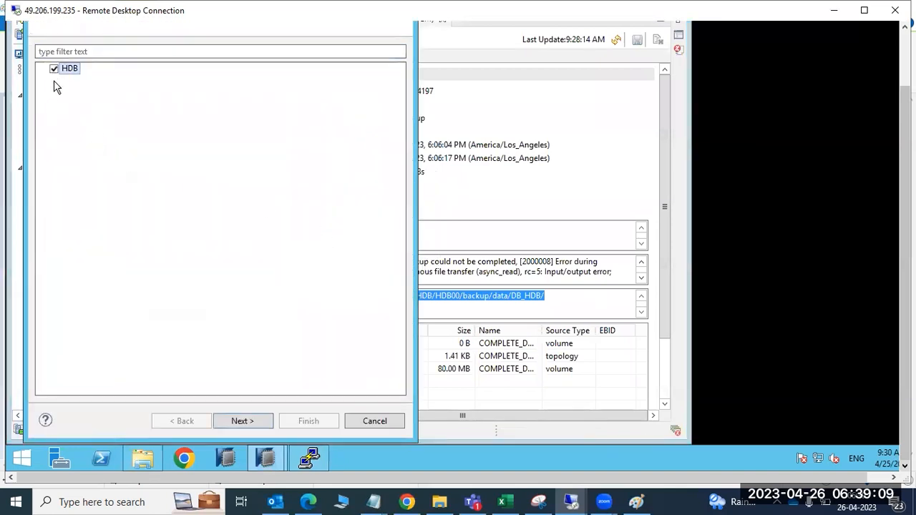
left_click(241, 421)
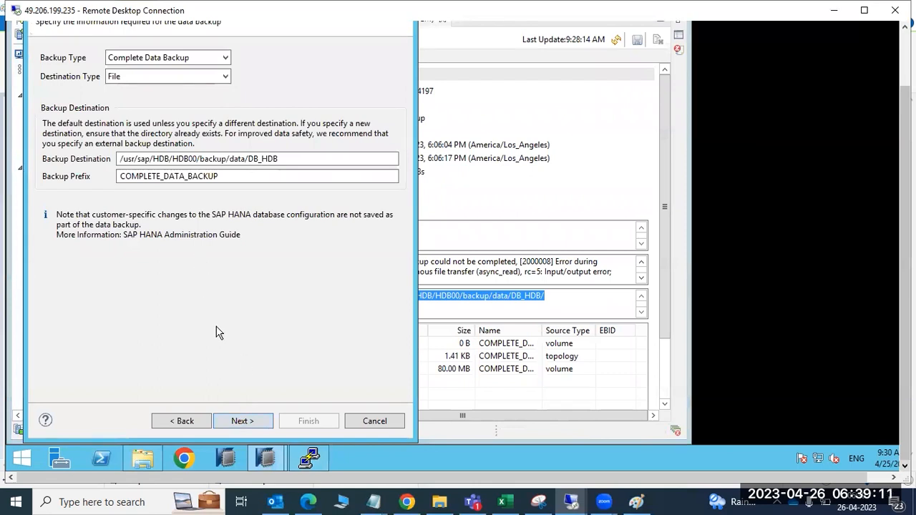
left_click(241, 421)
left_click(299, 418)
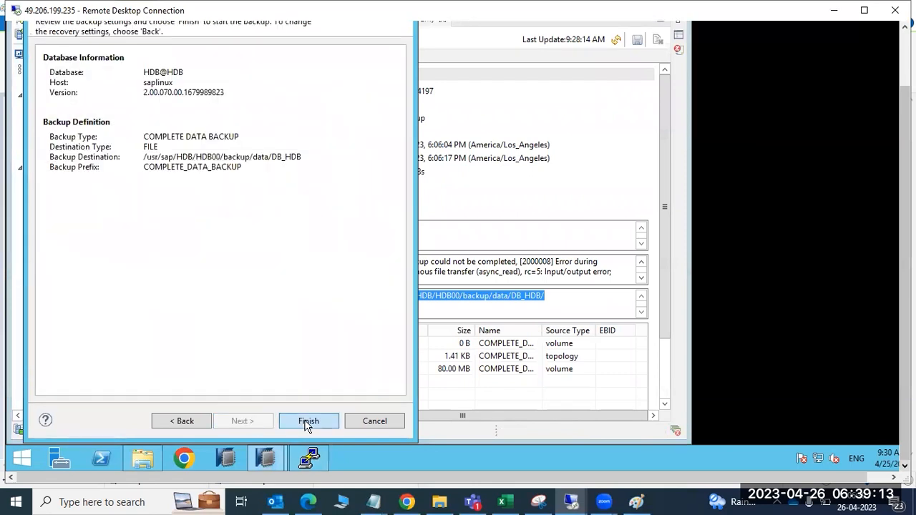
left_click_drag(905, 175, 905, 132)
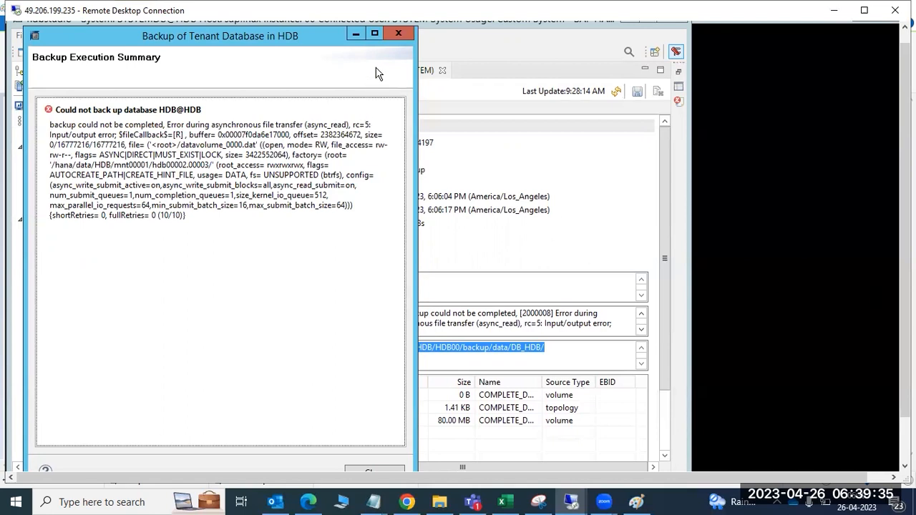
left_click_drag(904, 279, 904, 325)
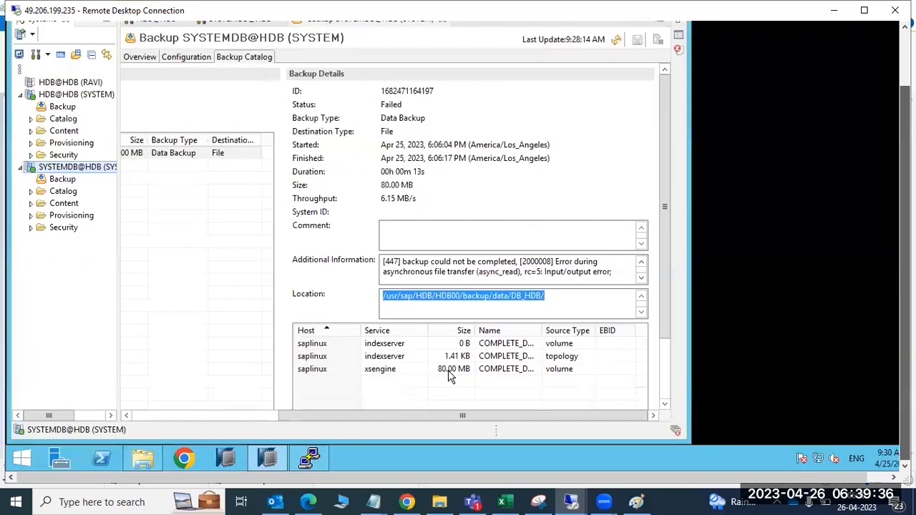
Step: Return to the PuTTY session and change ownership of /hana/data recursively to hdbadm:sapsys
left_click(323, 454)
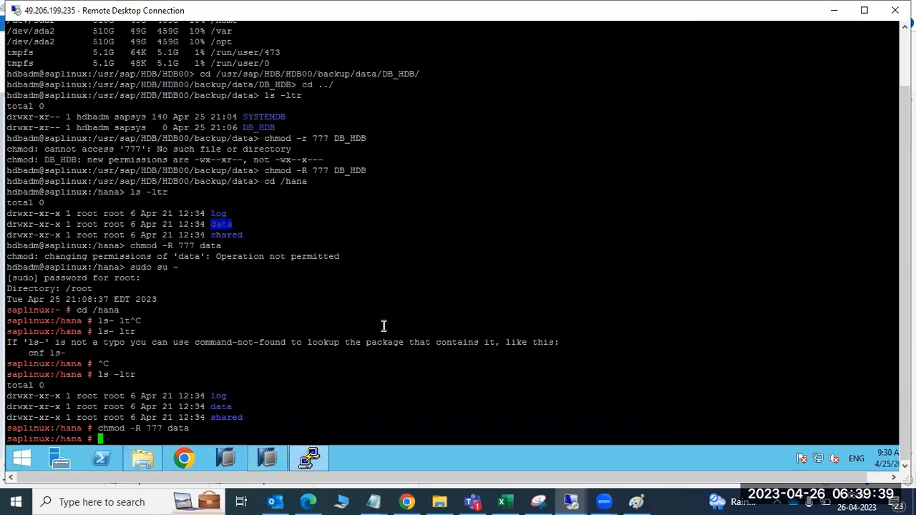
type("chown -R hdbadm:s")
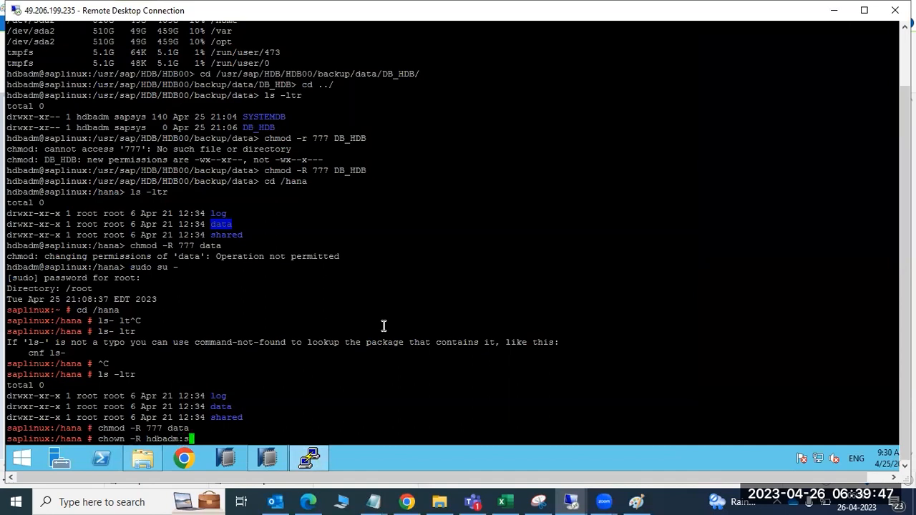
type("apsys data")
key("Return")
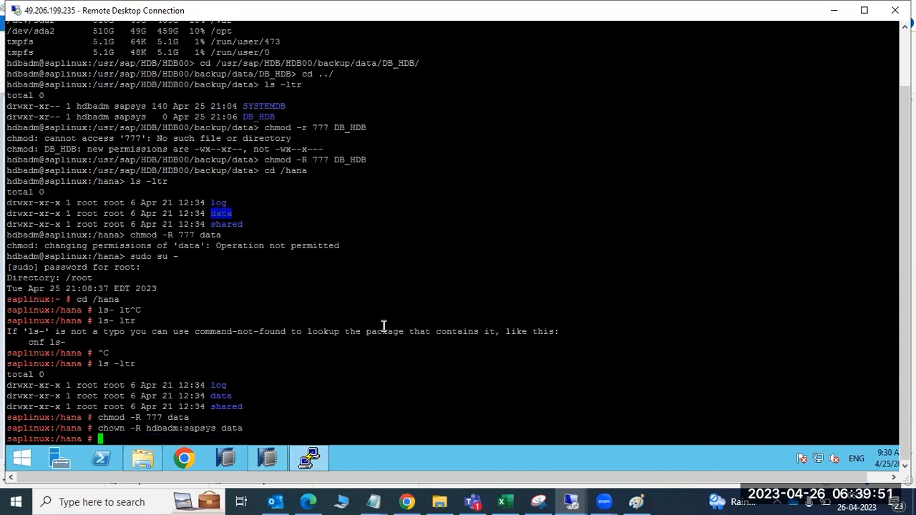
Step: Change ownership of /hana/log recursively to hdbadm:sapsys
key("Up")
key("BackSpace")
key("BackSpace")
key("BackSpace")
key("BackSpace")
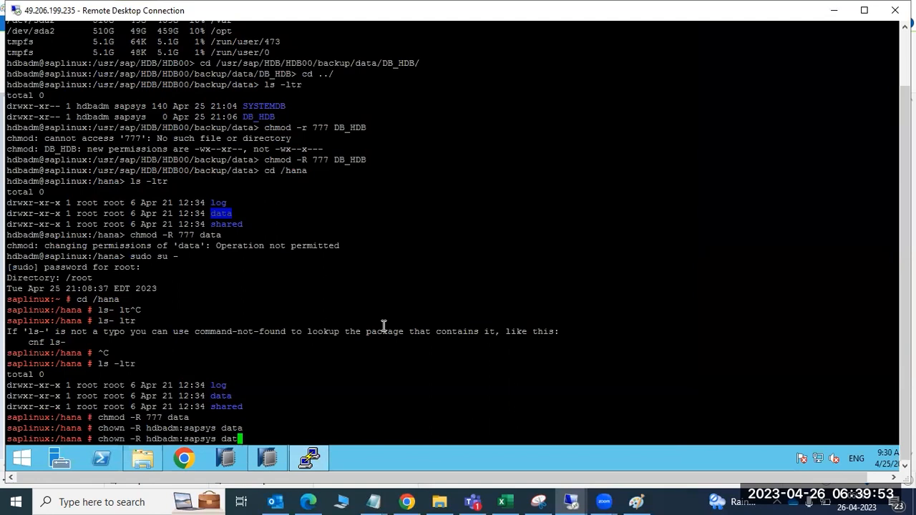
type("log")
key("Return")
Step: List /hana with ls -ltr to check the ownership and permissions of its directories
type("lss- ltr")
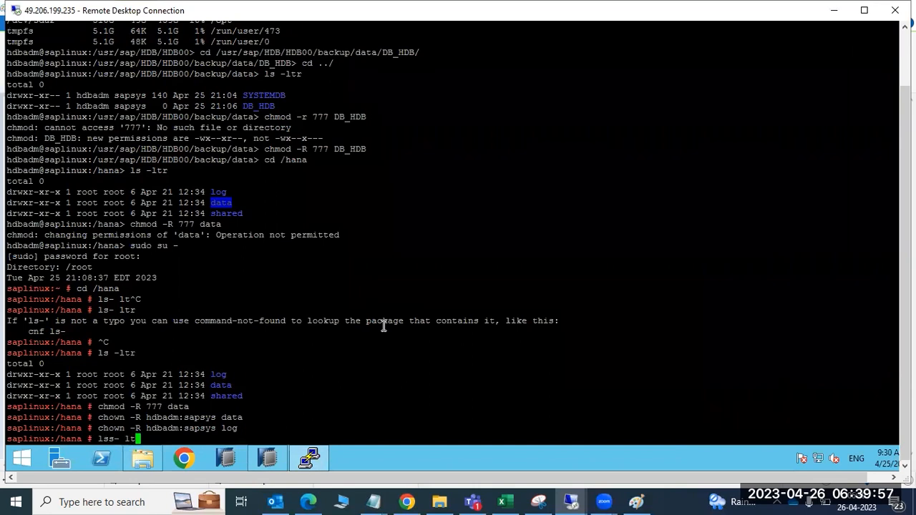
key("ctrl+c")
type("ls -ltr")
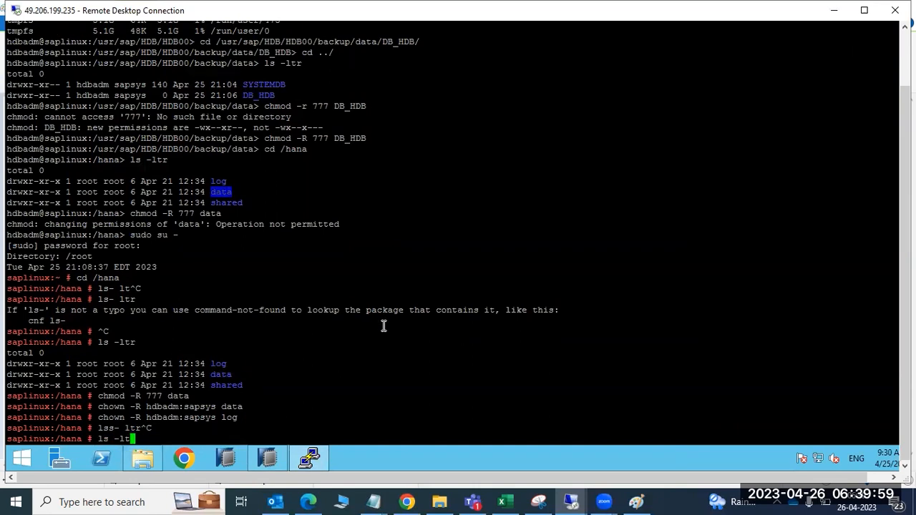
key("Return")
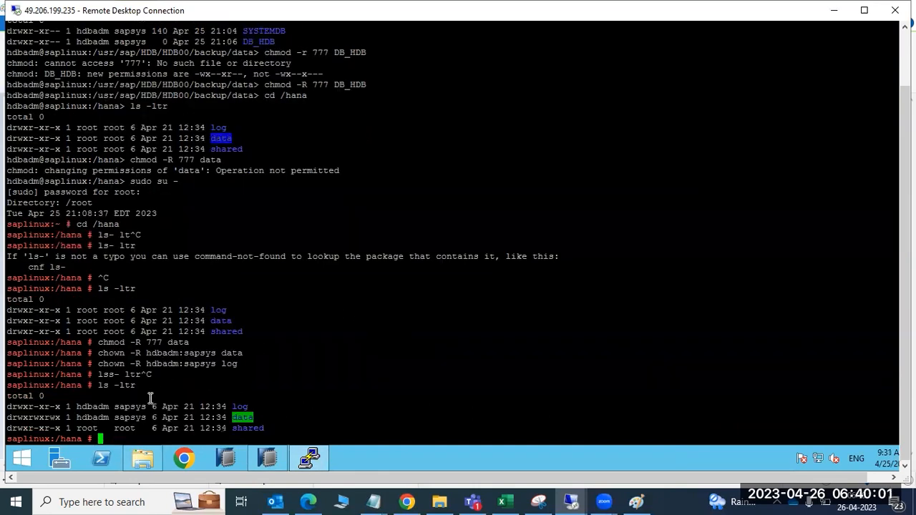
Step: Try to assign hdbadm:sapsys to /hana/shared recursively with chmod -R
type("chmod -R hdbadm")
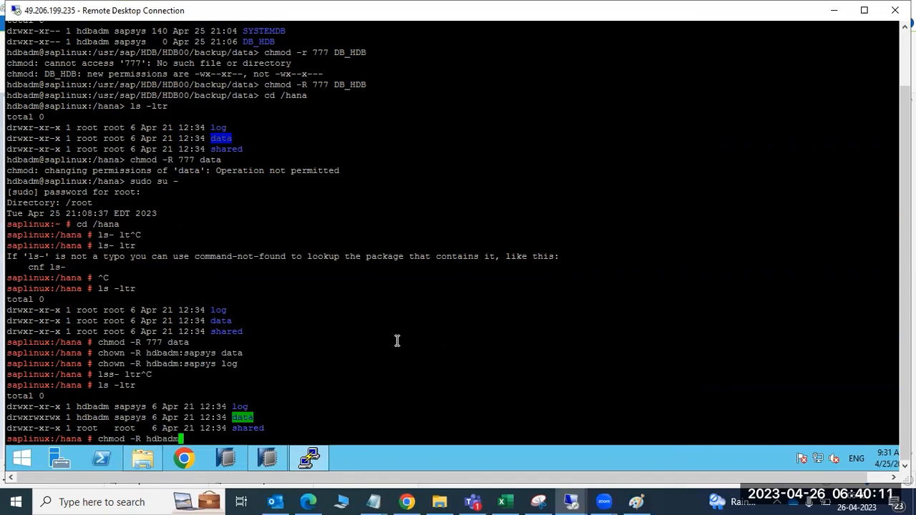
type(":sapsys shared")
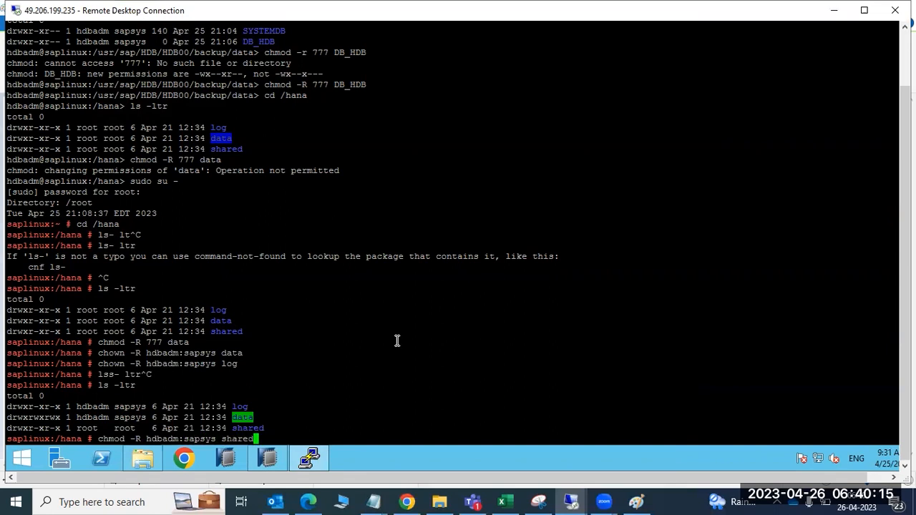
key("Return")
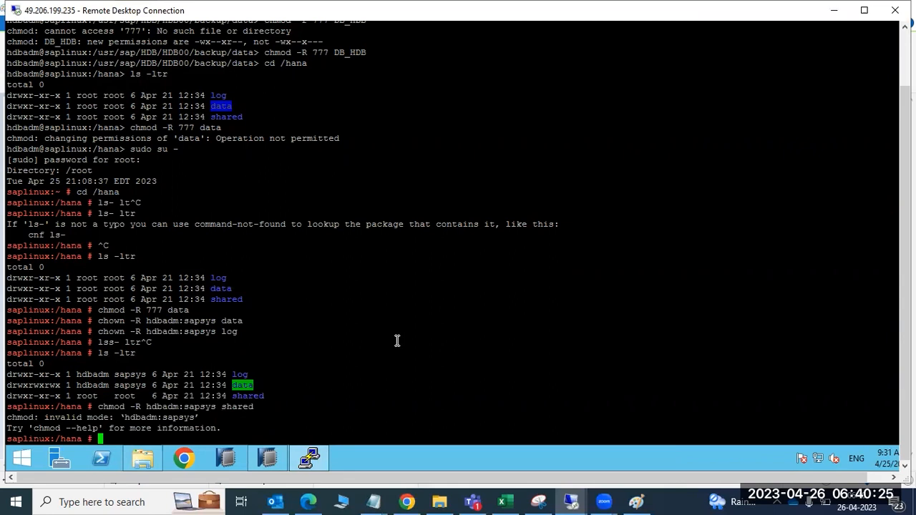
Step: Change ownership of /hana/shared recursively to hdbadm:sapsys with chown
key("Up")
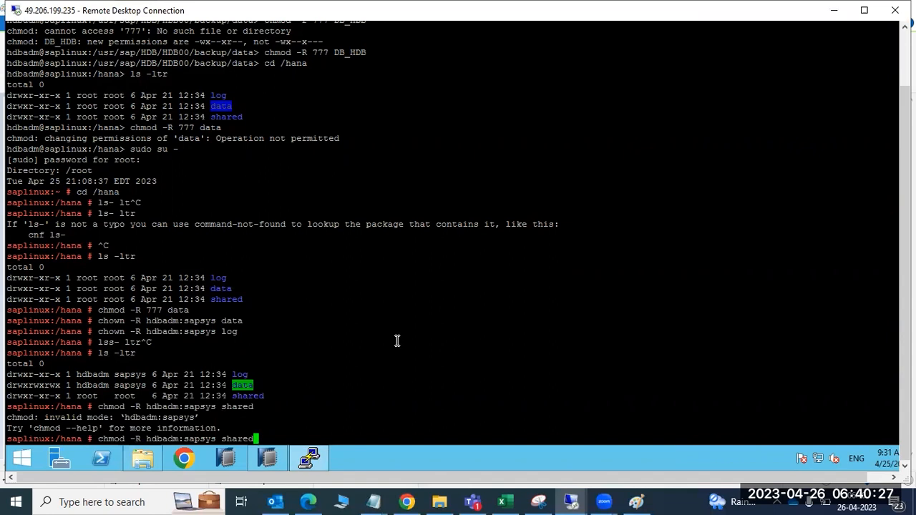
key("Up")
key("Up")
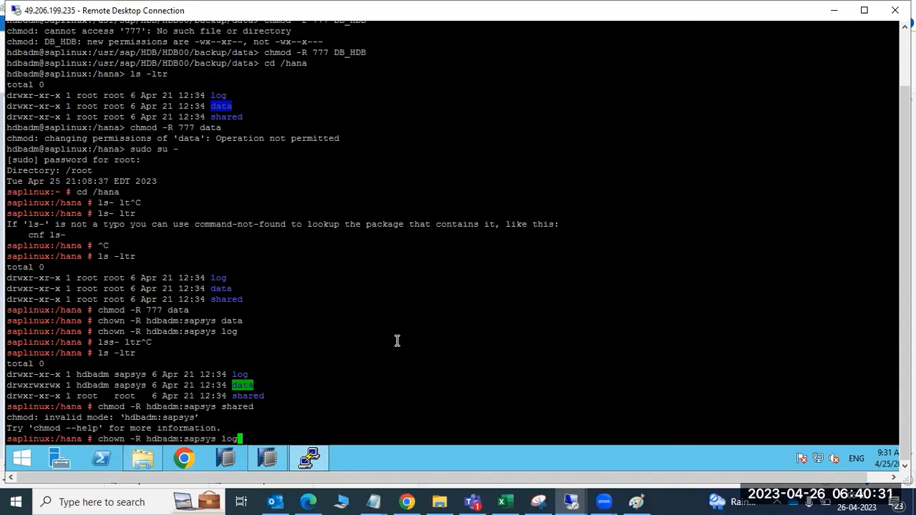
key("Left")
key("Left")
key("Left")
type("shared")
key("Return")
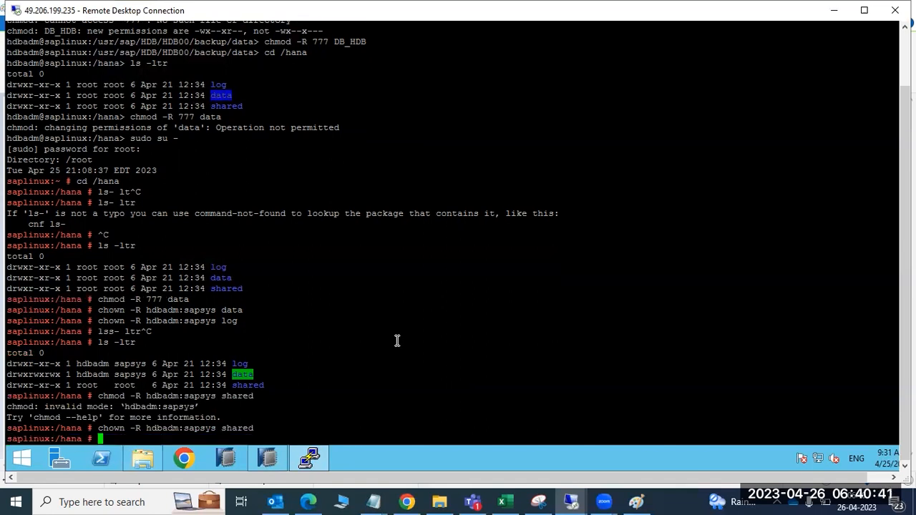
Step: Switch to SAP HANA Studio and try another complete file backup of tenant HDB with the default settings, then read and dismiss the result
left_click(267, 458)
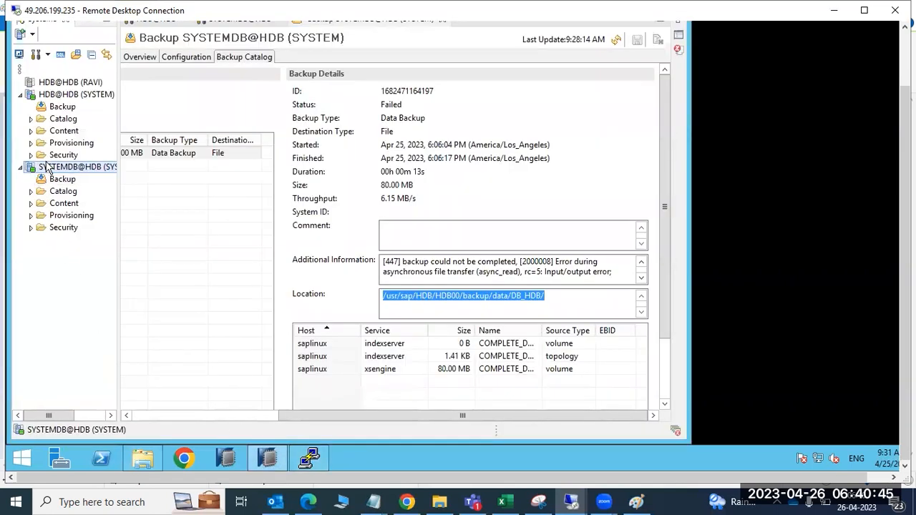
right_click(47, 169)
mouse_move(183, 176)
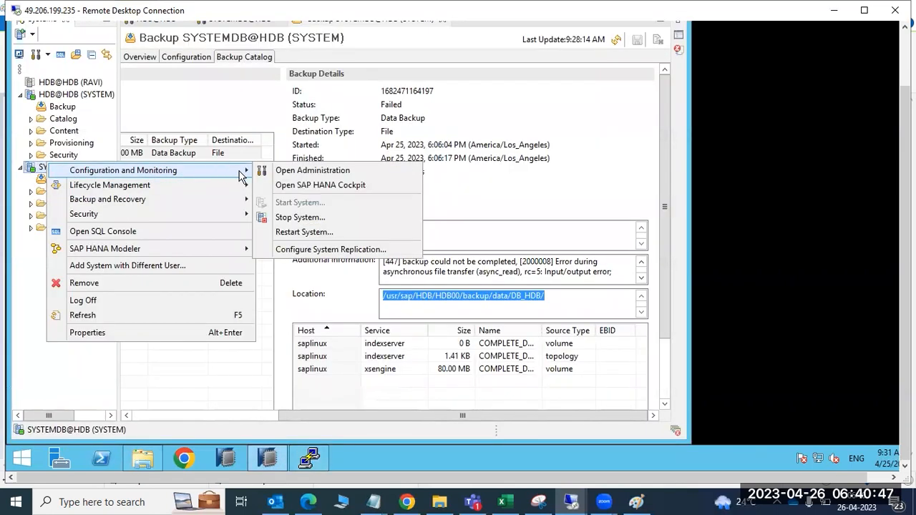
mouse_move(200, 206)
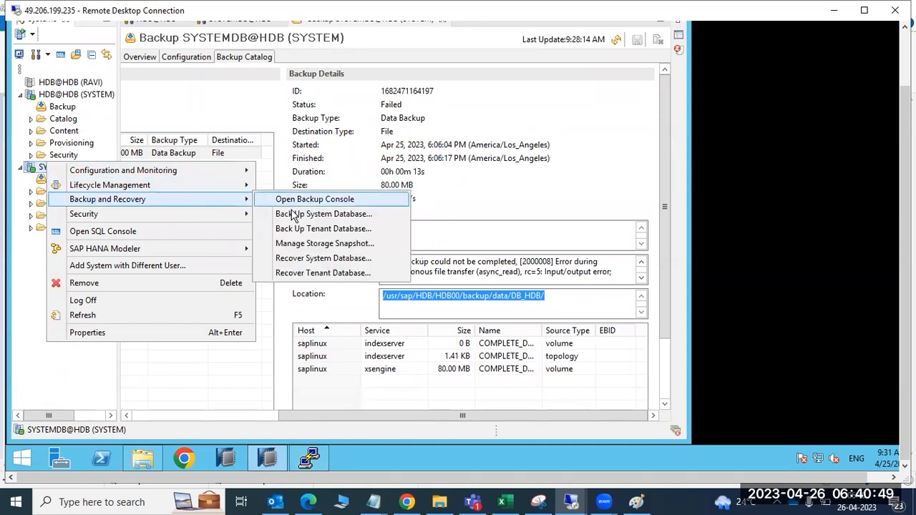
left_click(309, 229)
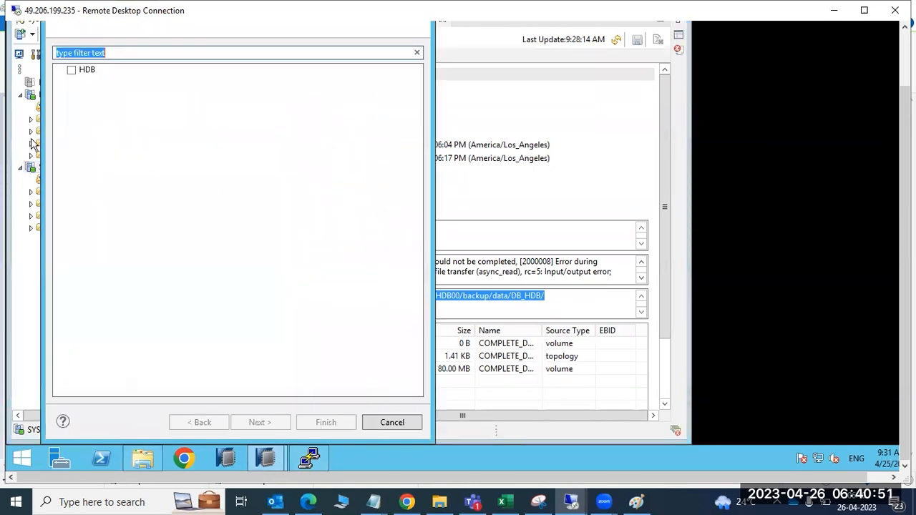
left_click(72, 70)
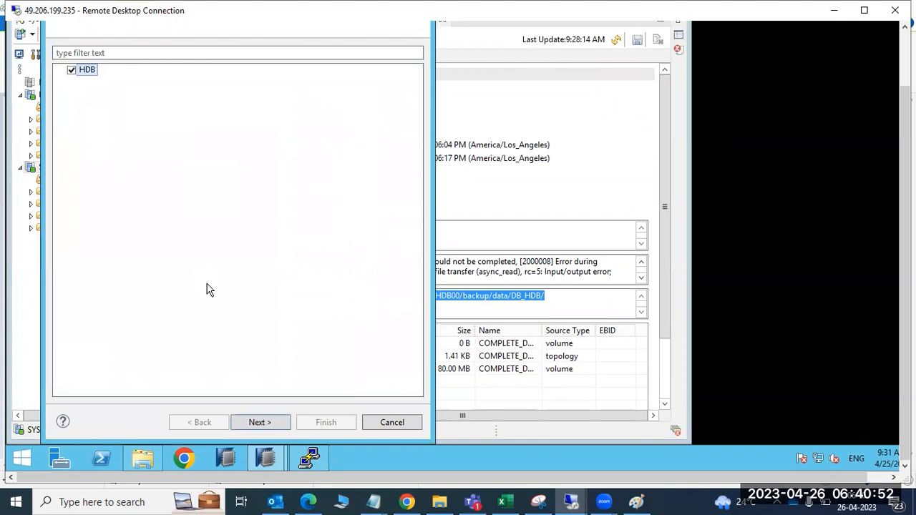
left_click(268, 423)
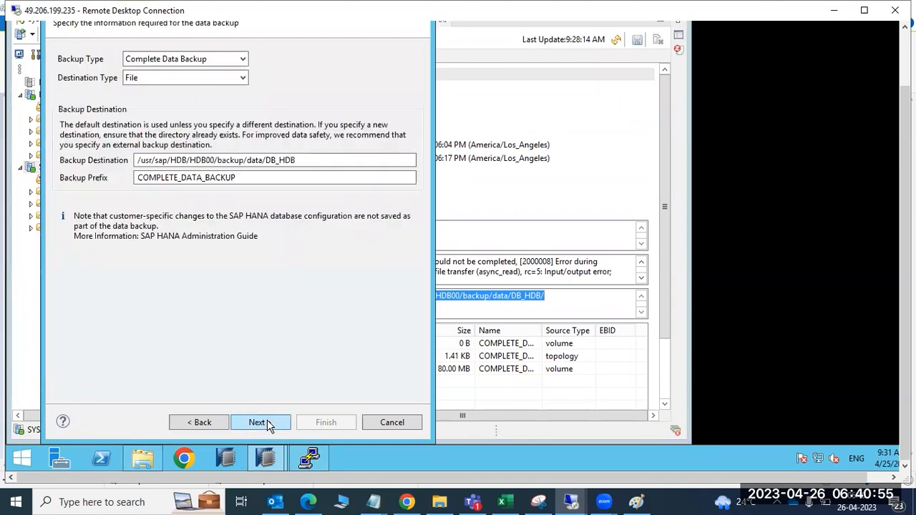
left_click(268, 423)
left_click(316, 423)
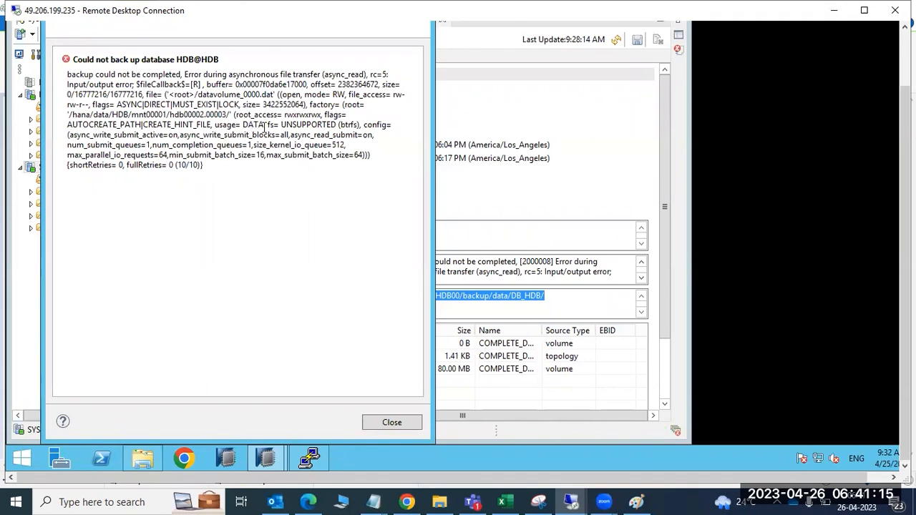
left_click_drag(284, 124, 371, 337)
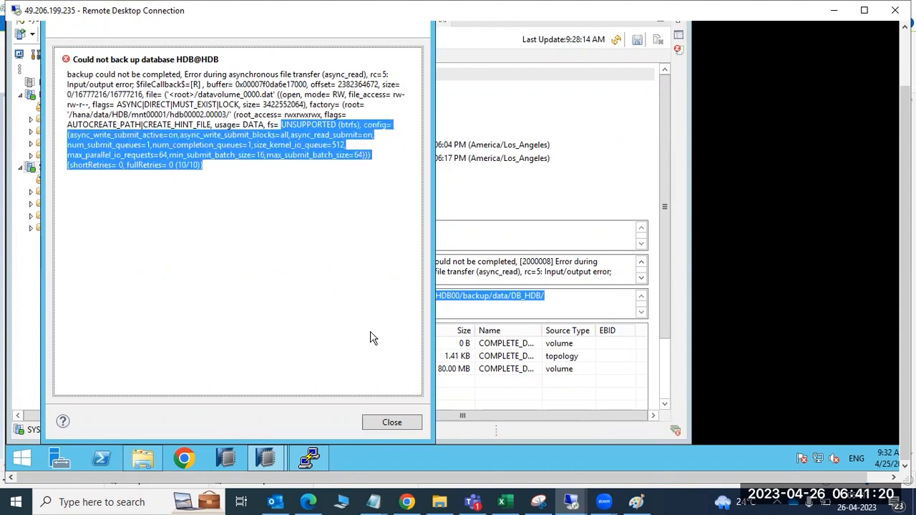
left_click(395, 422)
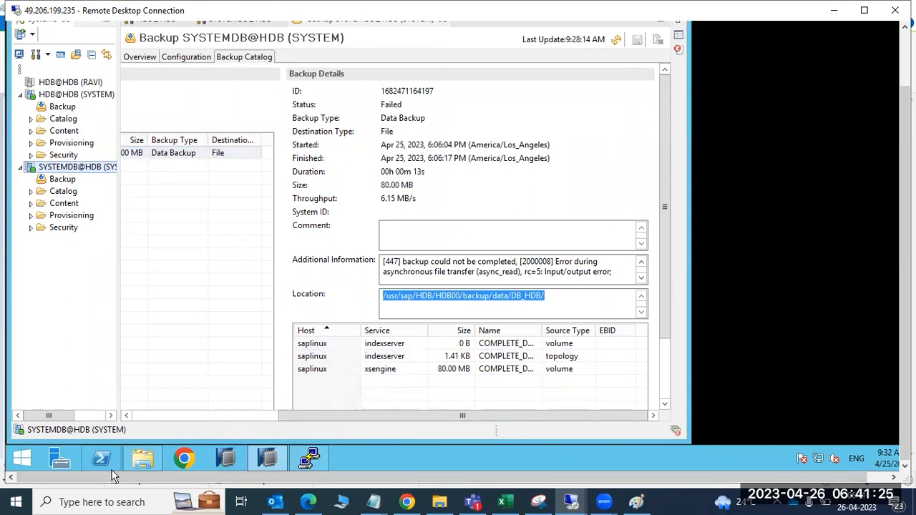
Step: Reload the HDB backup catalog by changing the database to SYSTEMDB and back to HDB
left_click(161, 417)
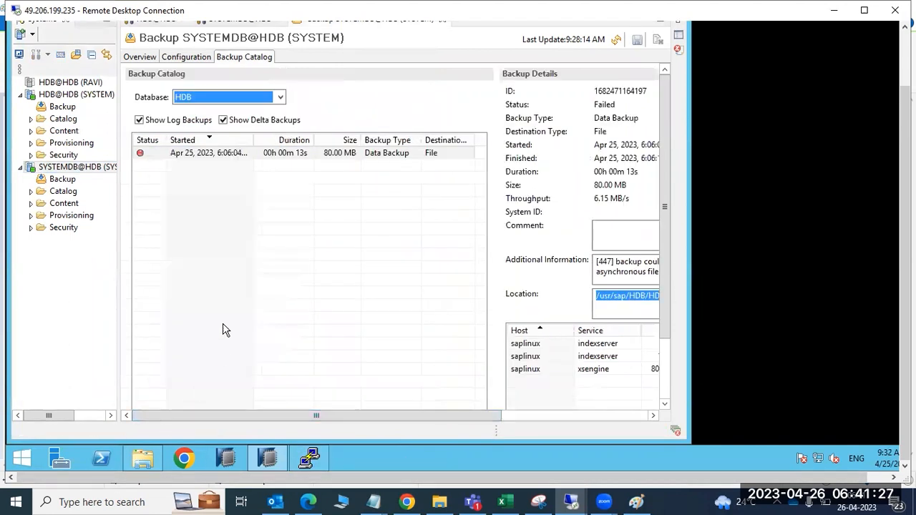
left_click(279, 98)
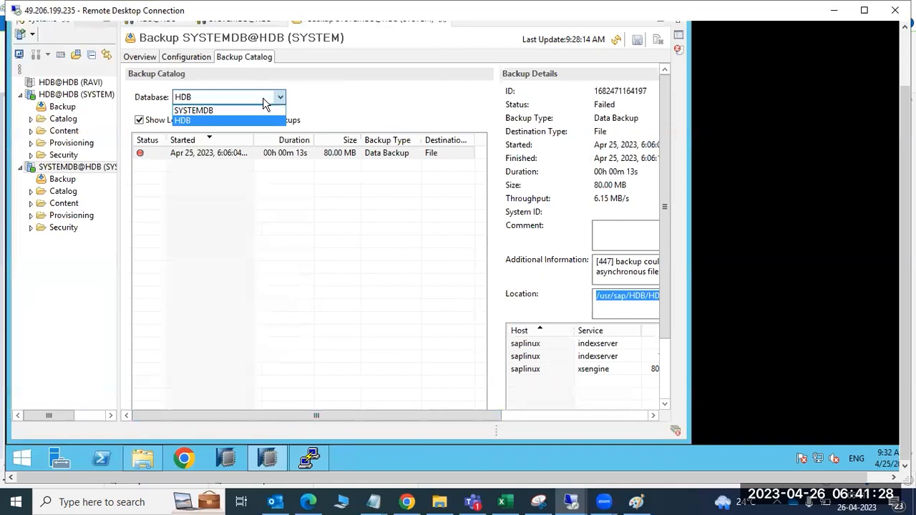
left_click(208, 112)
left_click(276, 103)
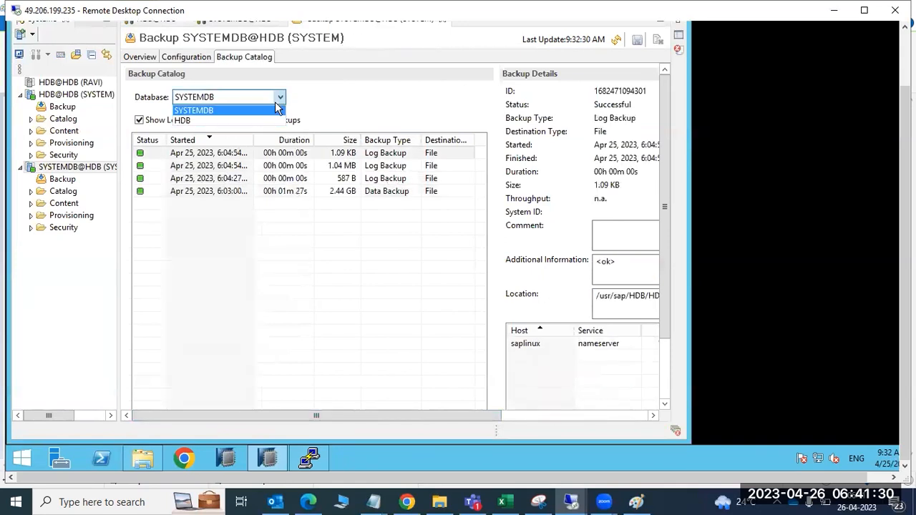
left_click(201, 120)
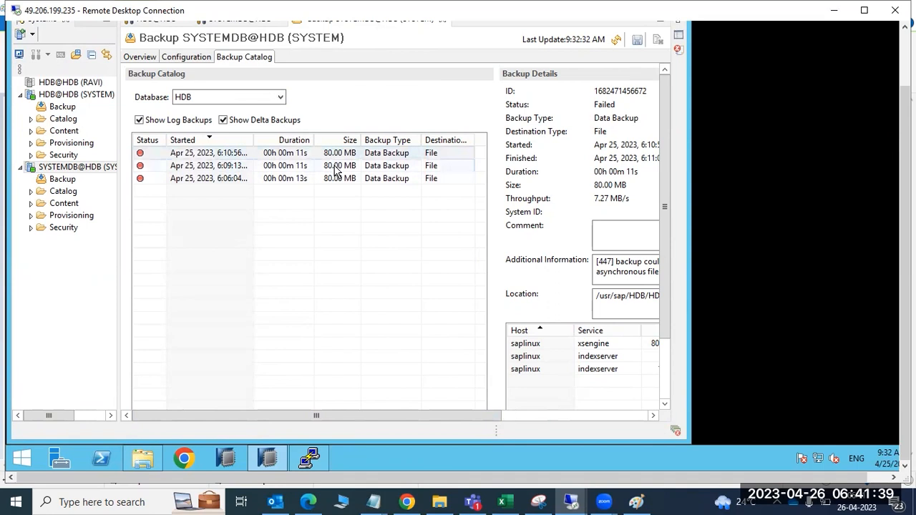
Step: Examine the backup details of each data backup listed in the HDB catalog
left_click(321, 169)
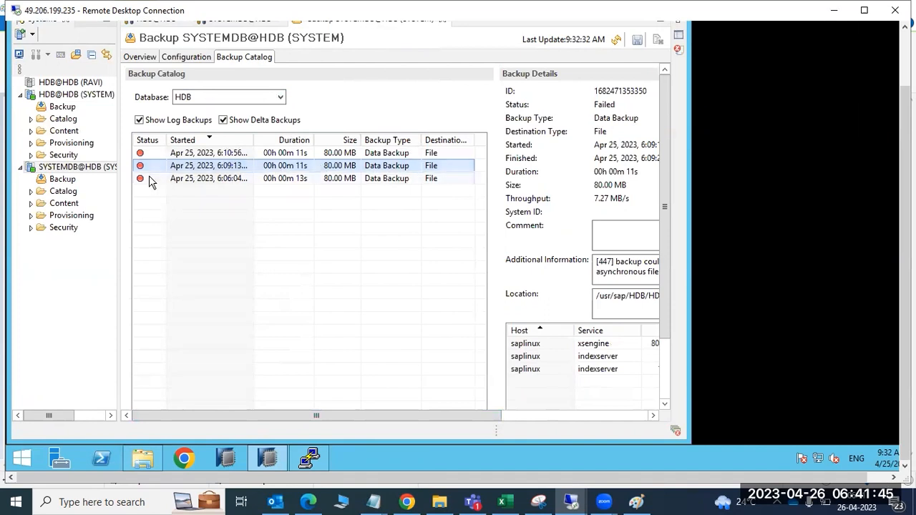
left_click(81, 98)
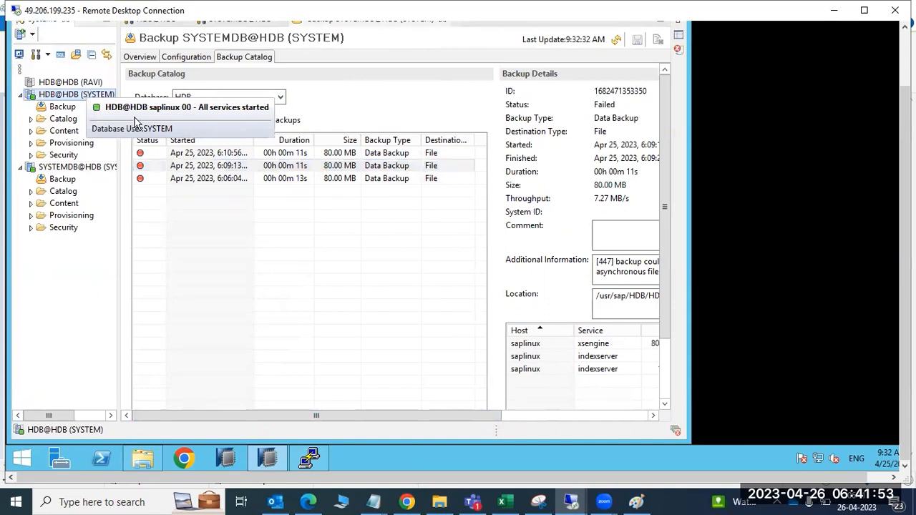
left_click(191, 179)
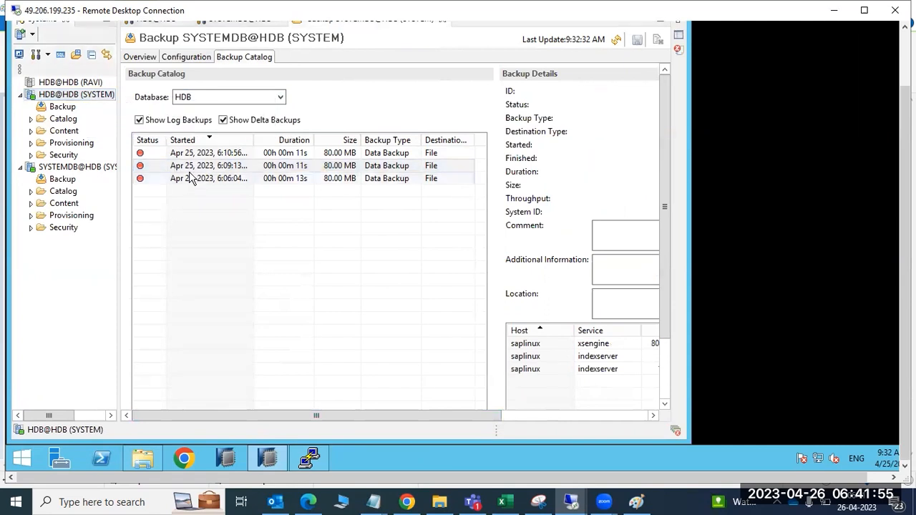
left_click(188, 166)
left_click(187, 156)
left_click(188, 166)
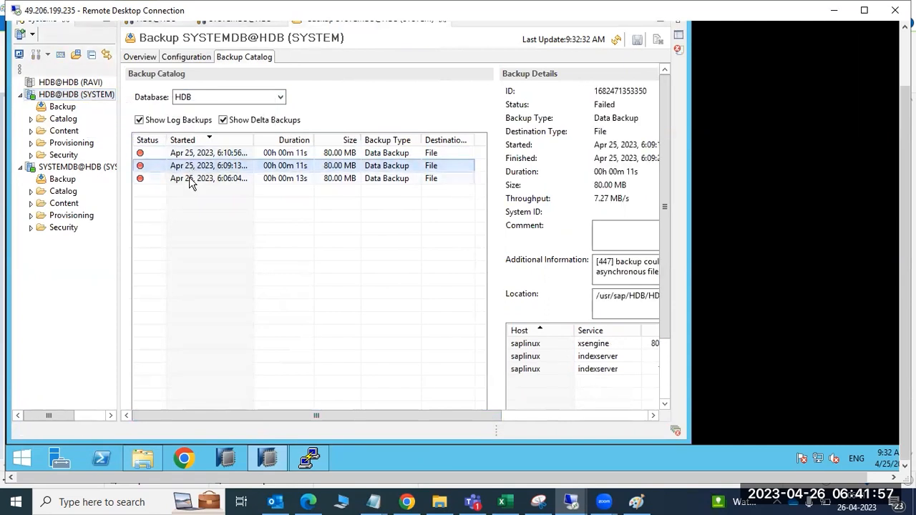
left_click(189, 180)
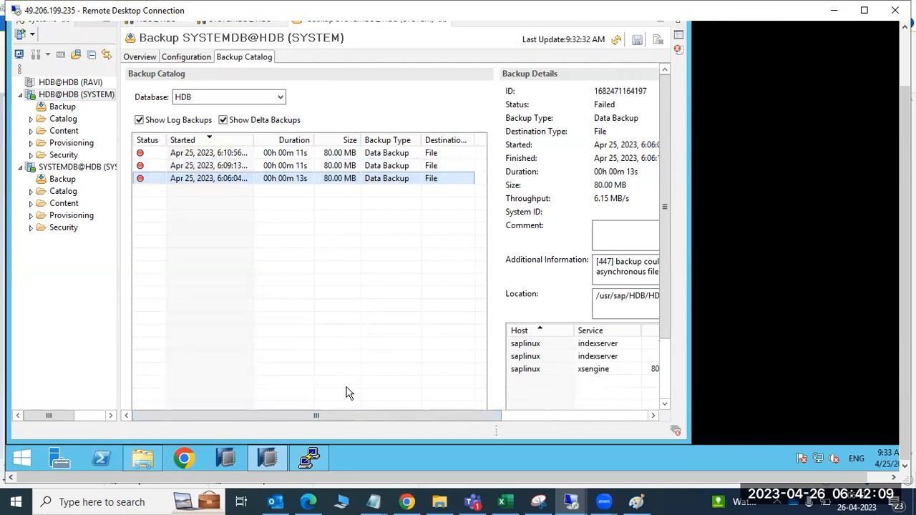
left_click(262, 457)
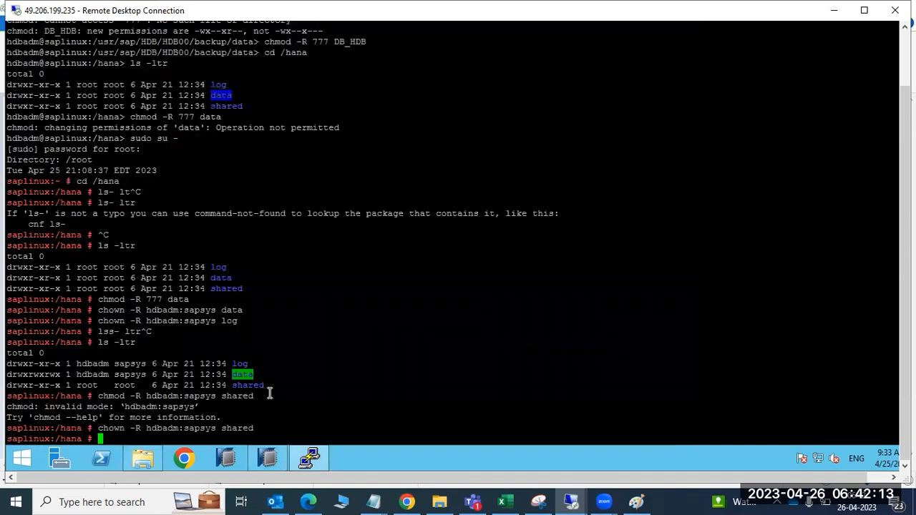
left_click(263, 464)
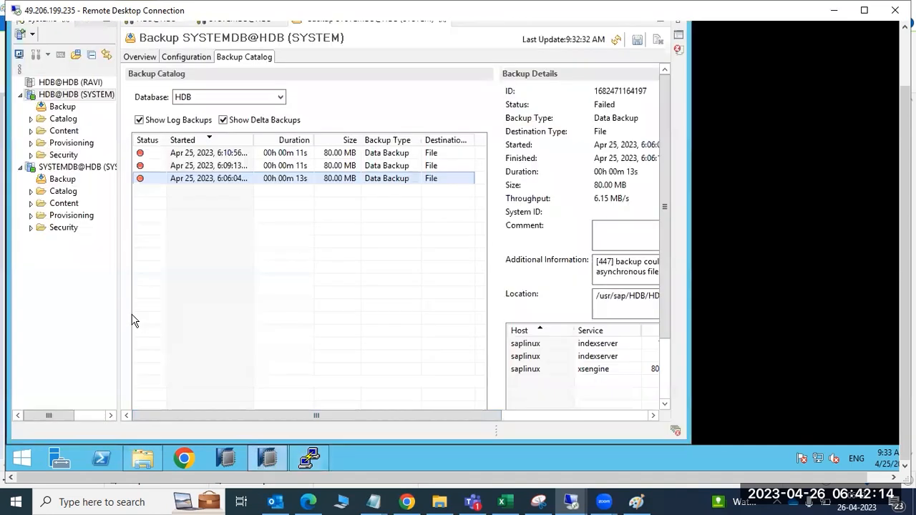
Step: Examine the users defined under Security in SYSTEMDB and in tenant HDB
left_click(31, 229)
left_click(42, 252)
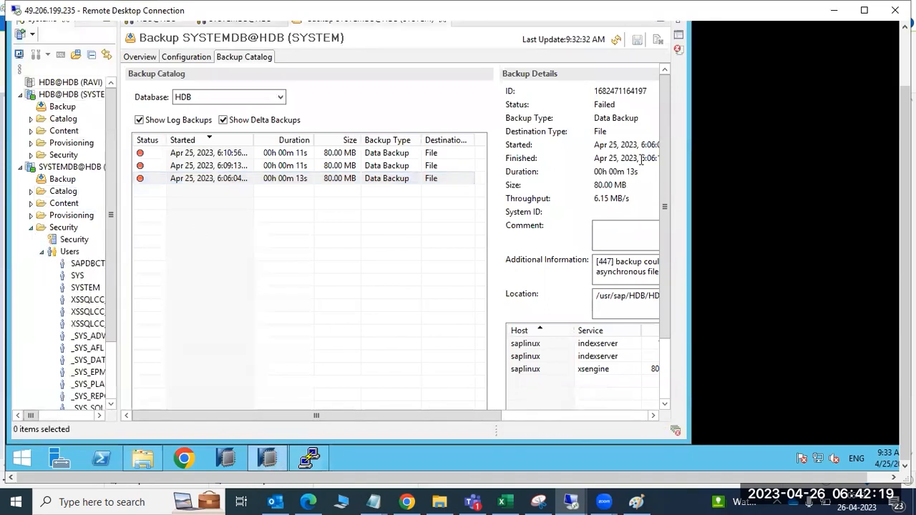
scroll(107, 336, "down", 2)
scroll(107, 336, "up", 2)
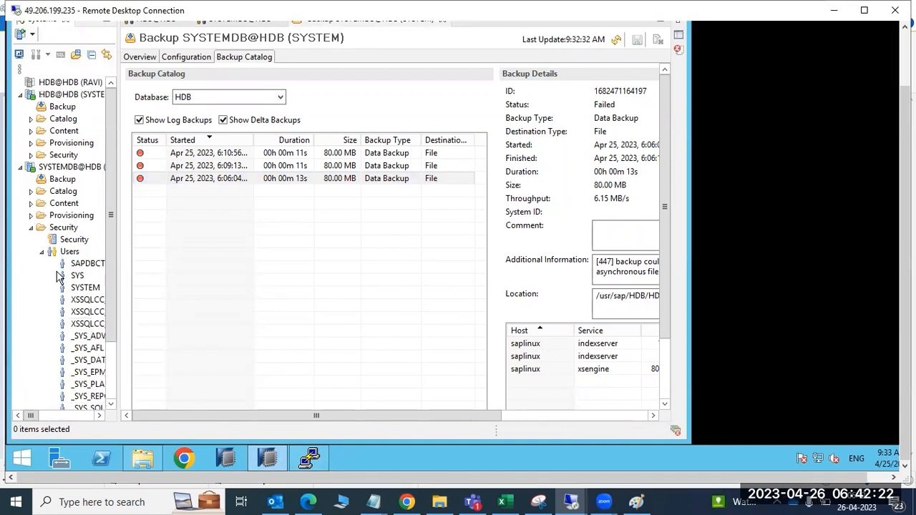
left_click(31, 155)
left_click(42, 180)
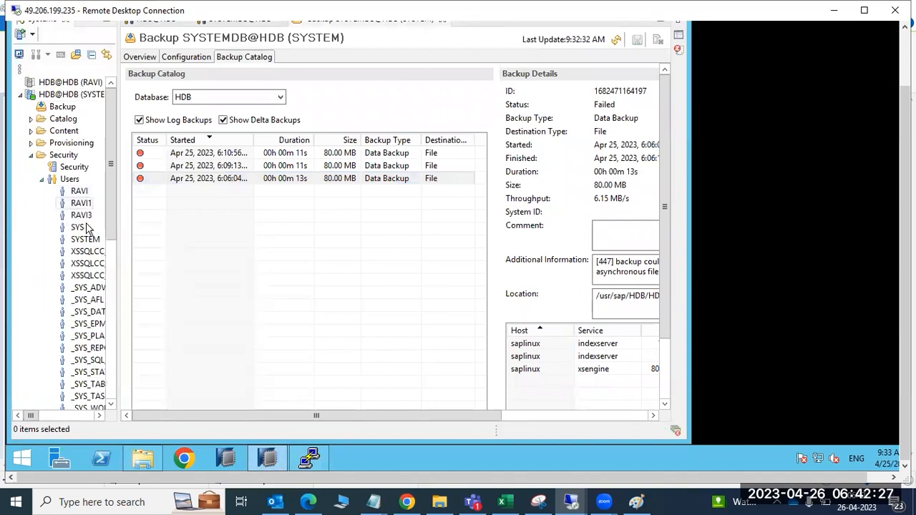
scroll(95, 316, "down", 3)
scroll(95, 317, "up", 2)
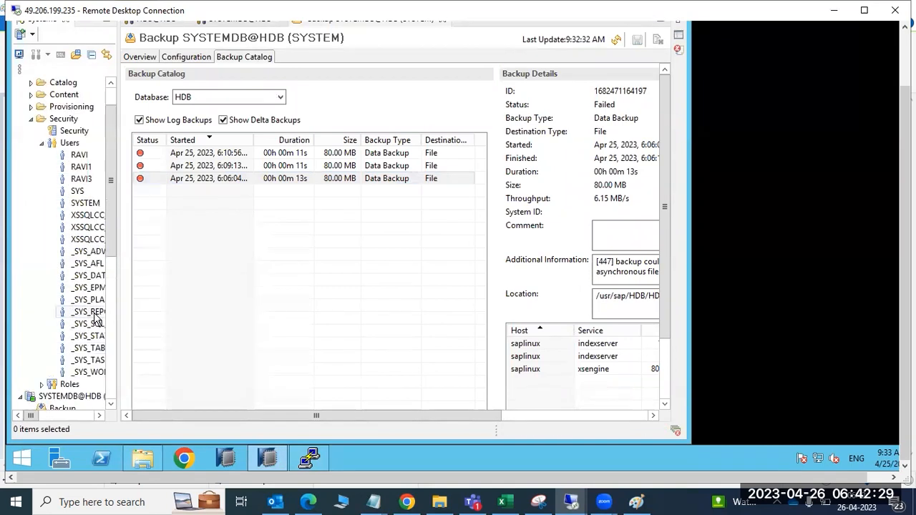
scroll(96, 316, "up", 1)
left_click(41, 179)
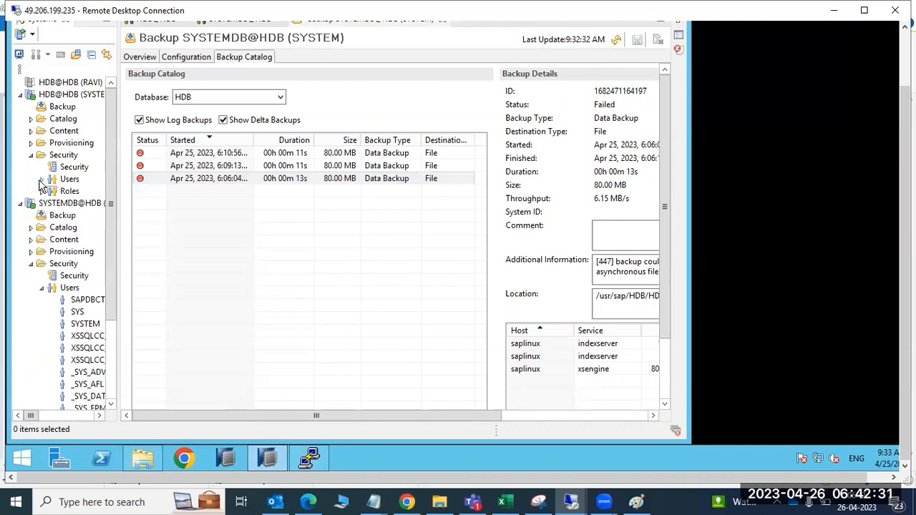
Step: Create a new SYSTEMDB user, filling in the user name, password and password confirmation, and select it in the user list
left_click(65, 290)
right_click(65, 290)
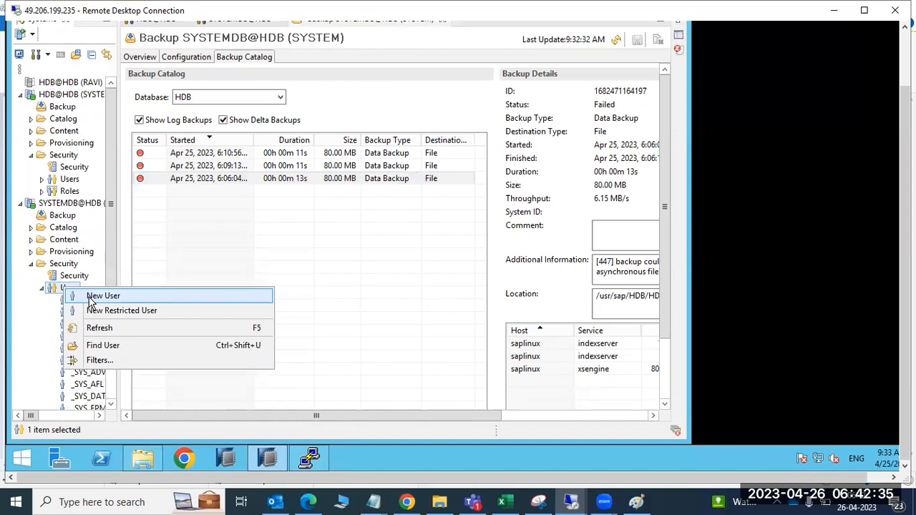
left_click(90, 298)
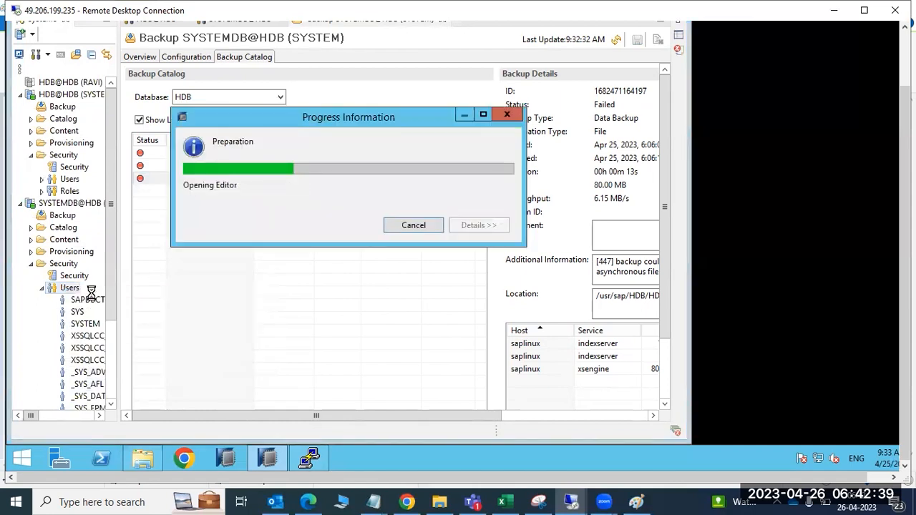
type("RAVI")
left_click(253, 148)
type("••••••••")
key("Tab")
type("••••••••")
left_click(637, 40)
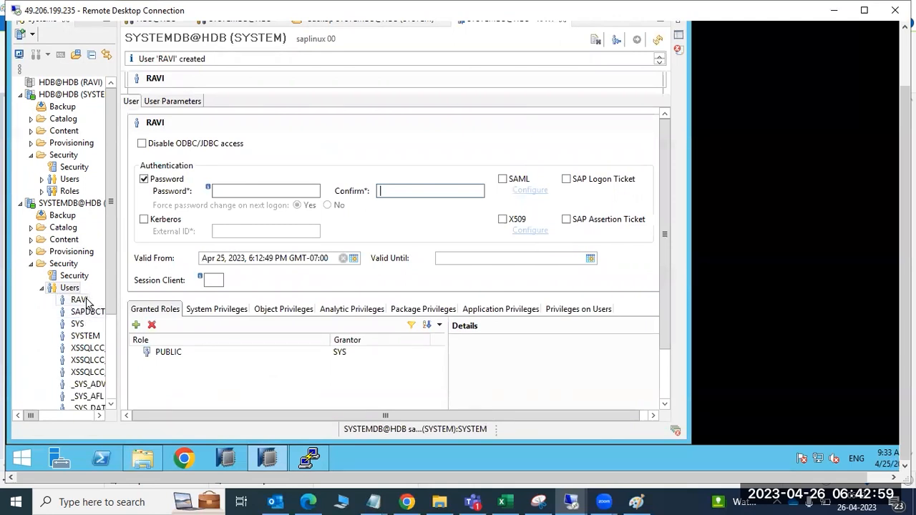
left_click(80, 300)
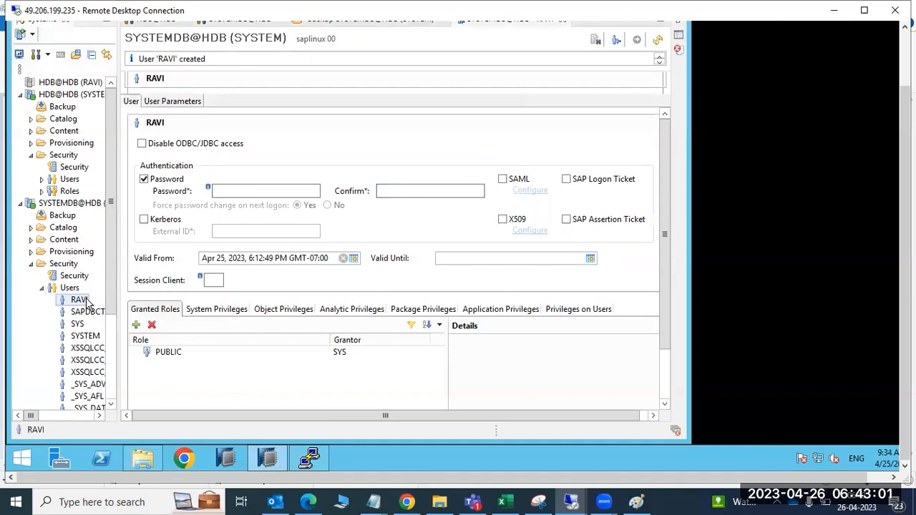
Step: Open the system database backup for SYSTEMDB and examine the available backup types
left_click(63, 205)
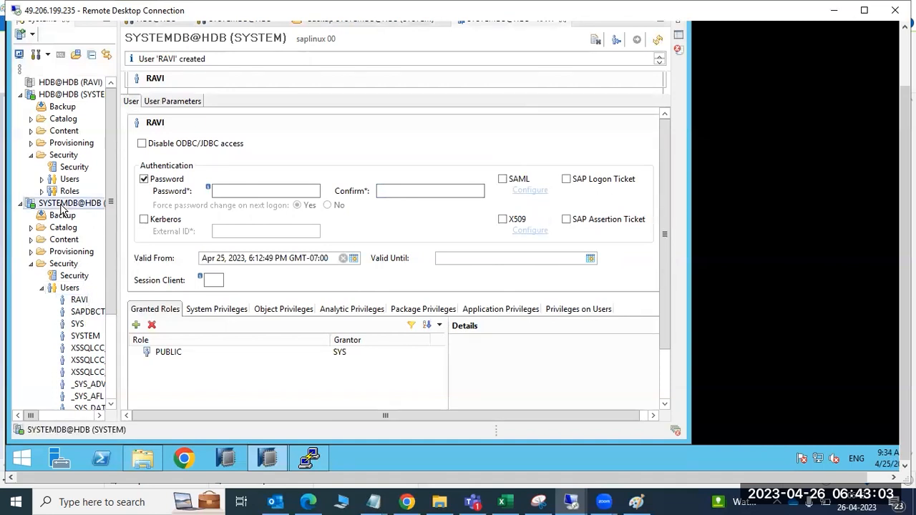
right_click(62, 205)
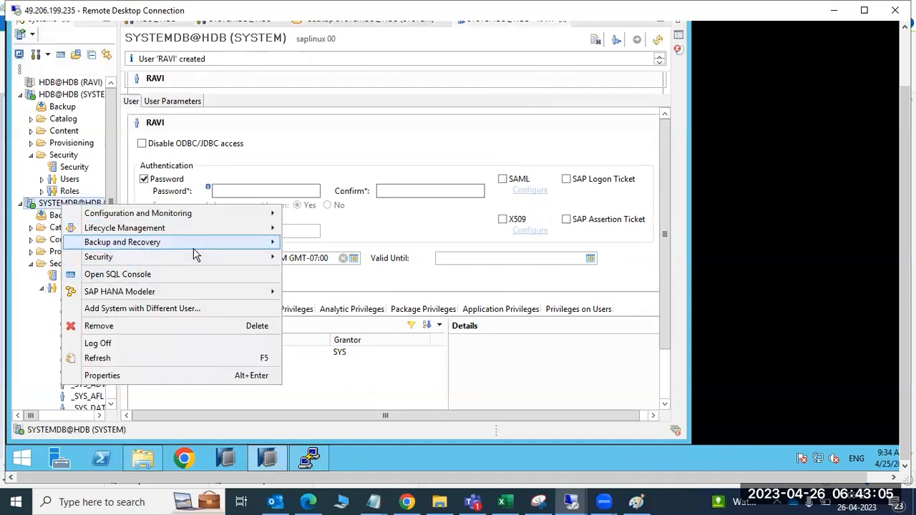
mouse_move(208, 243)
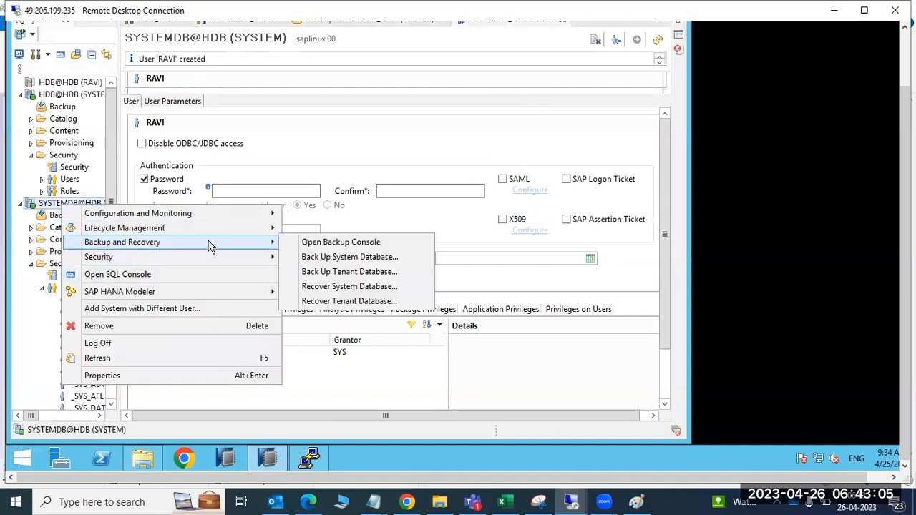
left_click(338, 262)
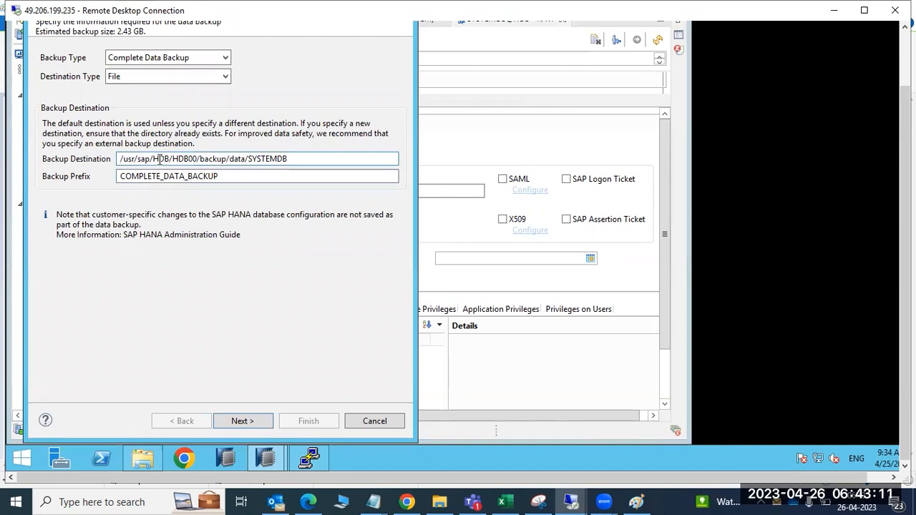
left_click(141, 58)
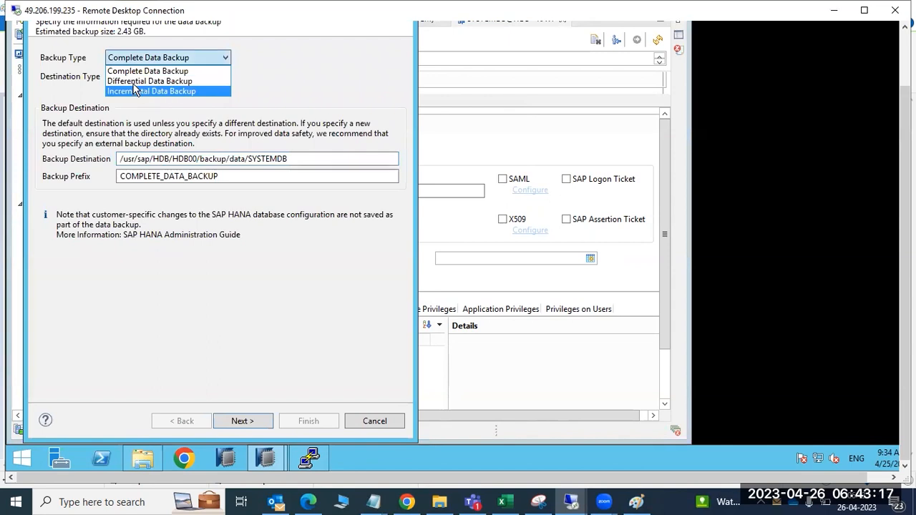
Step: Switch to Paint and undo the whole backup and recovery diagram until the canvas is blank
left_click(636, 501)
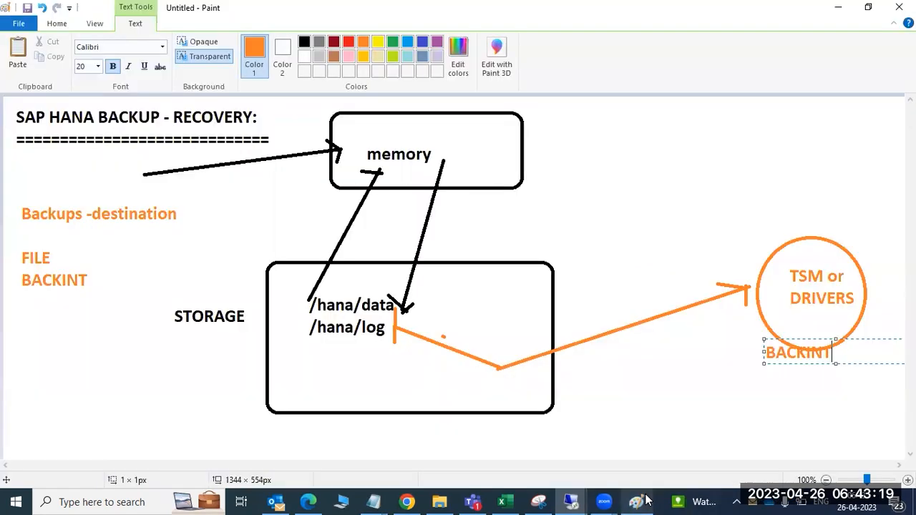
key("ctrl+z")
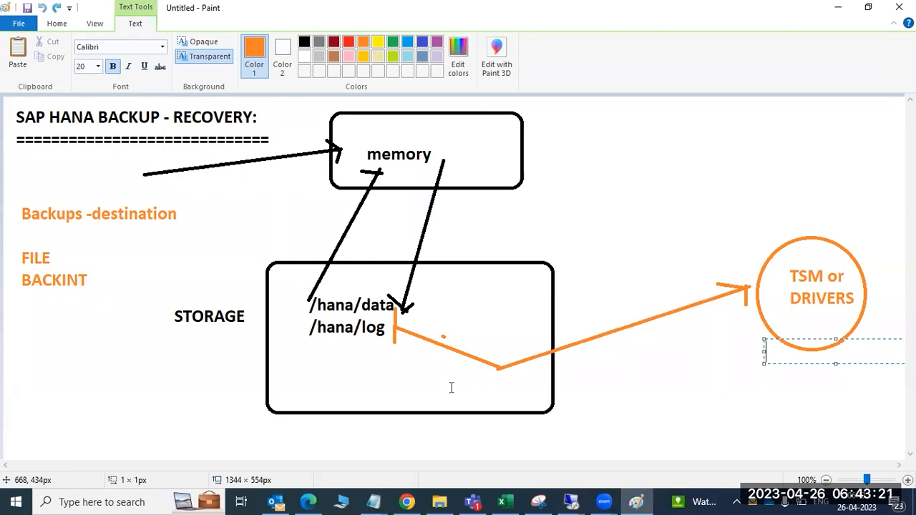
key("ctrl+z")
key("ctrl+z")
key("ctrl+z")
key("ctrl+z")
key("ctrl+z")
key("ctrl+z")
key("ctrl+z")
key("ctrl+z")
key("ctrl+z")
key("ctrl+z")
key("ctrl+z")
key("ctrl+z")
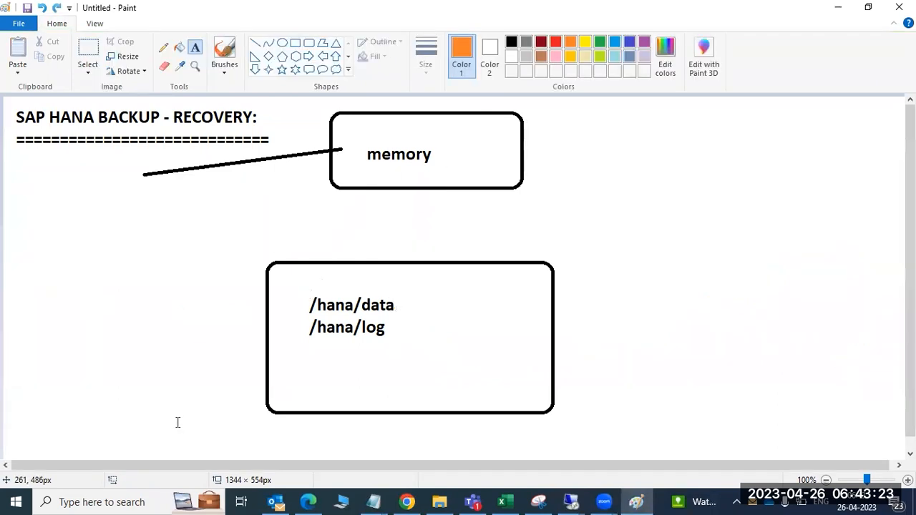
key("ctrl+z")
key("ctrl+z")
key("ctrl+z")
key("ctrl+z")
key("ctrl+z")
key("ctrl+z")
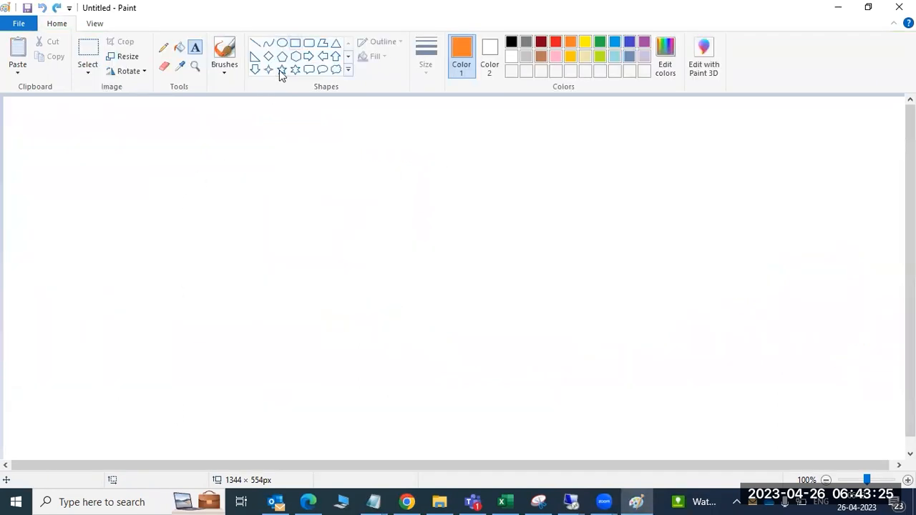
Step: Draw a tall orange rectangle with a rounded rectangle of about 262 × 95 px inside its base
left_click(295, 43)
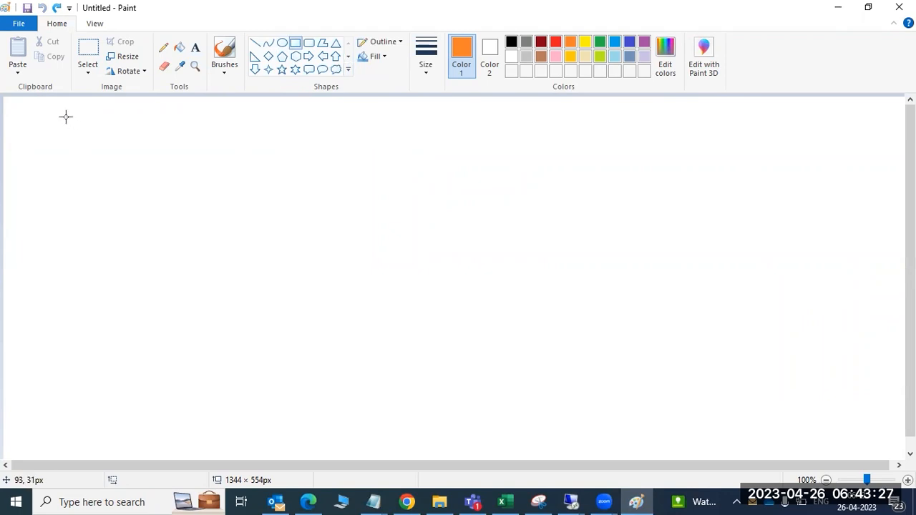
mouse_move(58, 118)
left_mouse_down()
mouse_move(186, 382)
mouse_move(233, 430)
left_mouse_up()
left_click(258, 419)
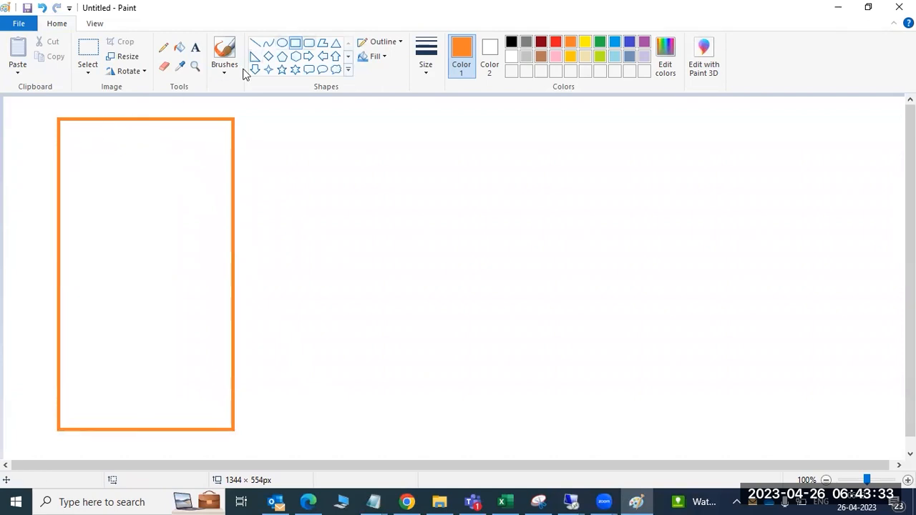
left_click(309, 42)
left_click_drag(58, 366, 232, 429)
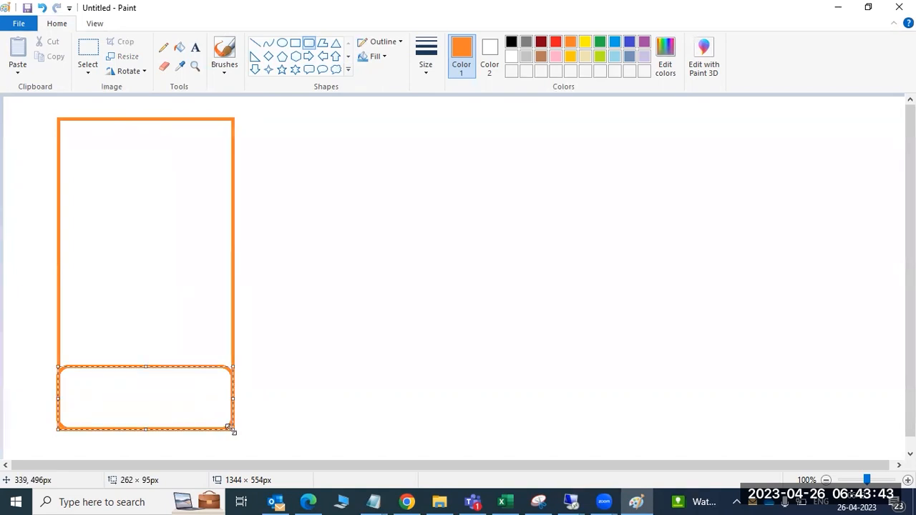
Step: Draw a horizontal line about 92 px long at the rounded box's upper right corner and a vertical divider about 91 px high through the box
left_click(256, 43)
left_click_drag(214, 365, 276, 363)
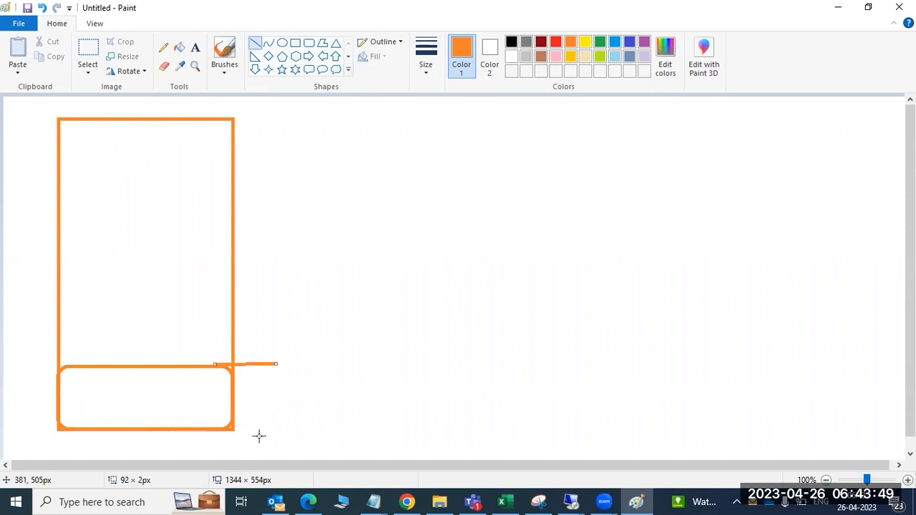
left_click_drag(148, 426, 148, 363)
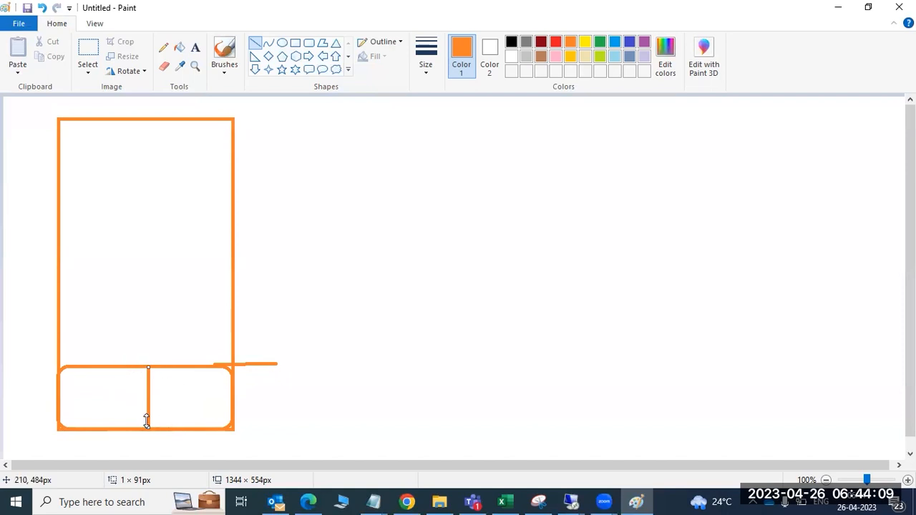
Step: Add a second level line about 265 px wide with a 21 px extension, and a vertical line about 177 px high from the base to it
left_click_drag(60, 313, 235, 311)
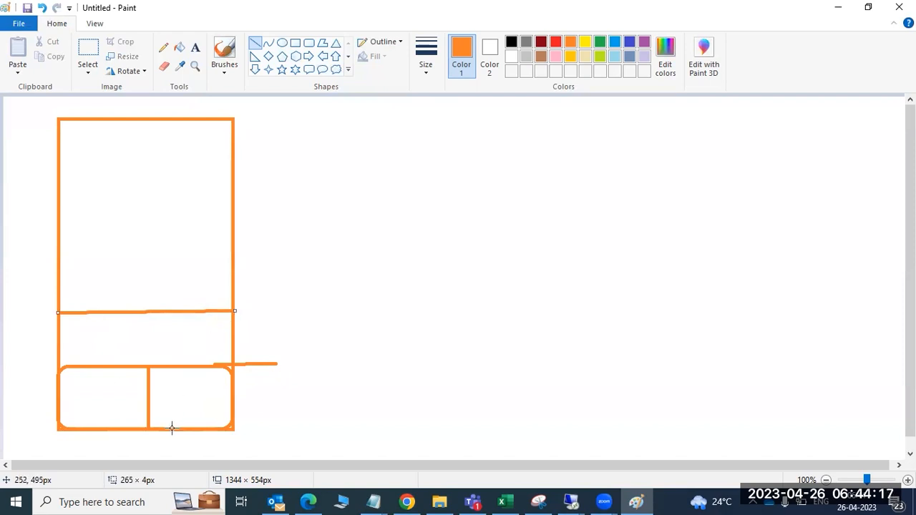
left_click_drag(172, 428, 173, 310)
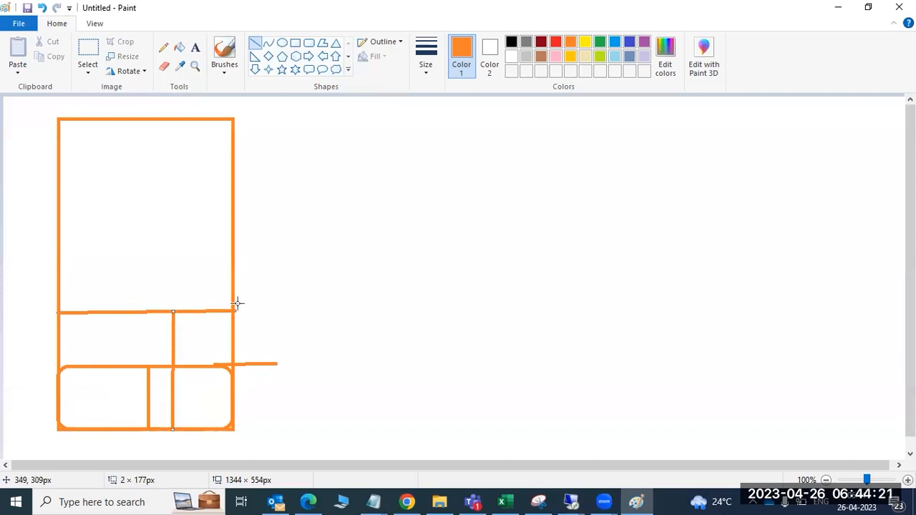
left_click_drag(233, 309, 246, 310)
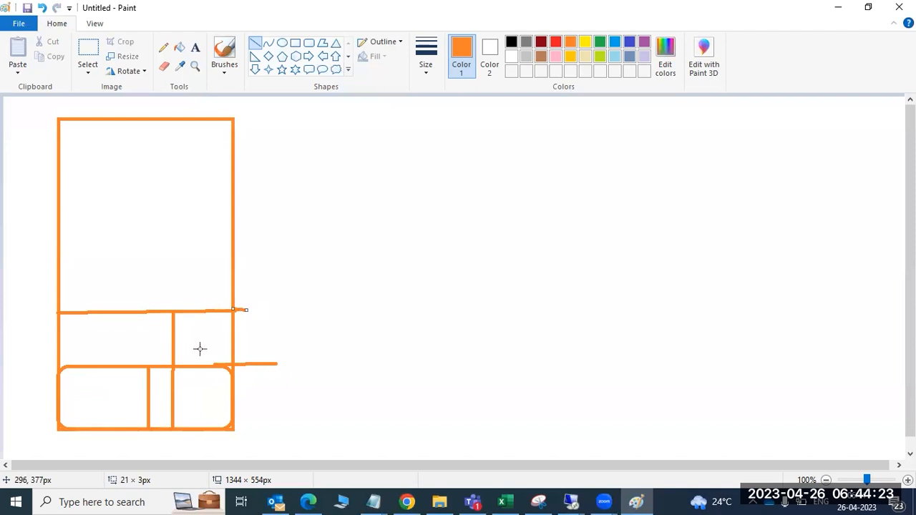
Step: Add third and fourth level lines across the rectangle, with vertical lines about 255 px and 333 px high rising from the base to them
left_click_drag(60, 261, 251, 260)
left_click(295, 421)
left_click_drag(189, 430, 189, 259)
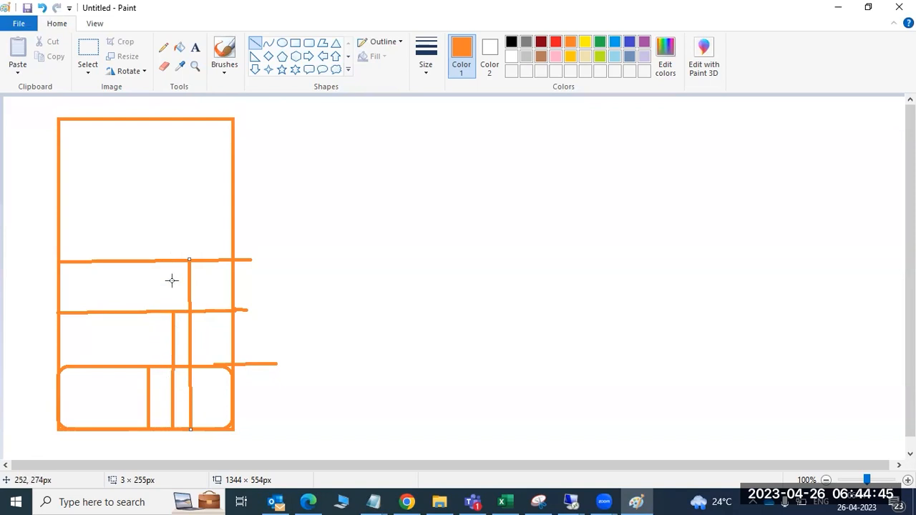
left_click_drag(58, 213, 237, 209)
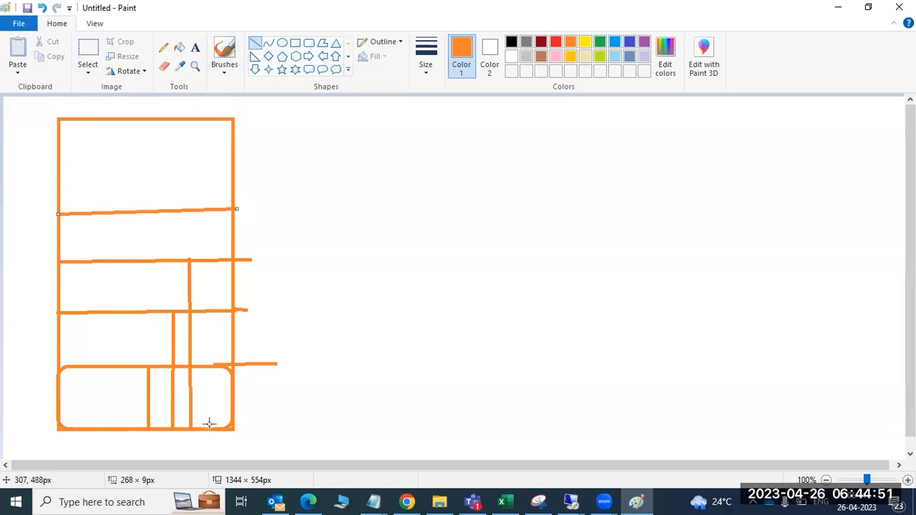
left_click_drag(209, 431, 211, 207)
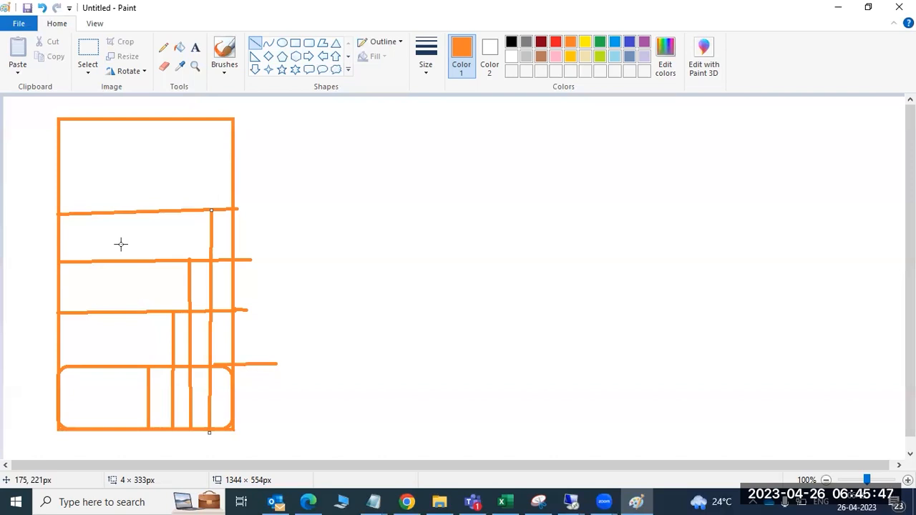
Step: Add a fifth level line, a short tick beside the uppermost section, and a full-height vertical line about 461 px high
left_click_drag(60, 163, 252, 131)
left_click(234, 135)
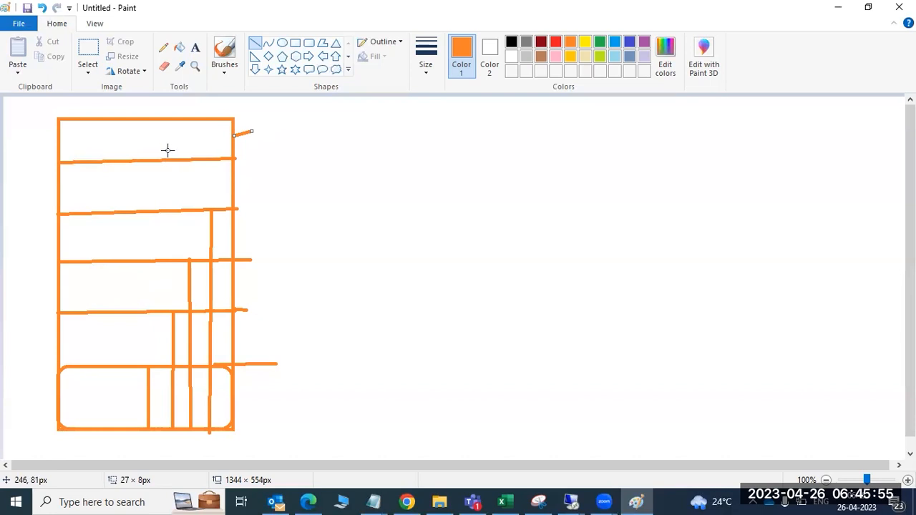
left_click(123, 427)
left_click_drag(123, 427, 130, 119)
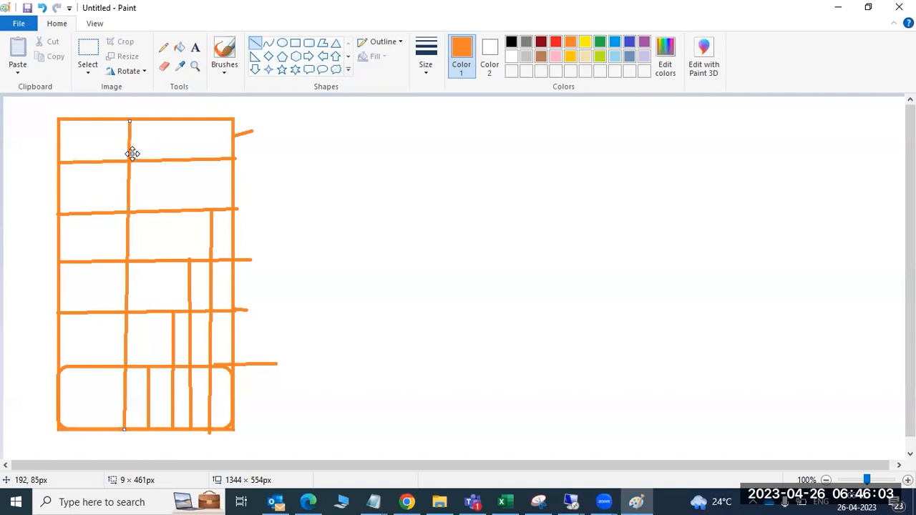
Step: Add the text "FULL DB backup" below the rectangle
left_click(196, 47)
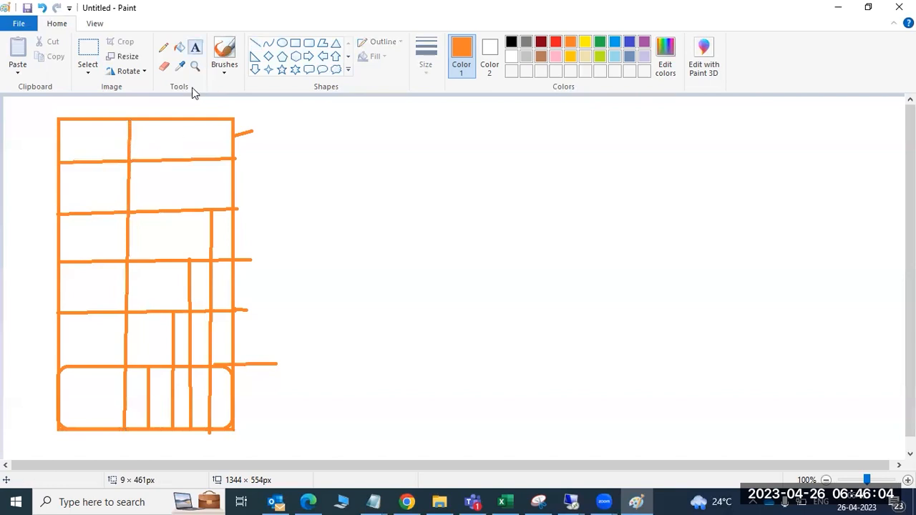
left_click(71, 445)
type("FULL DB backup")
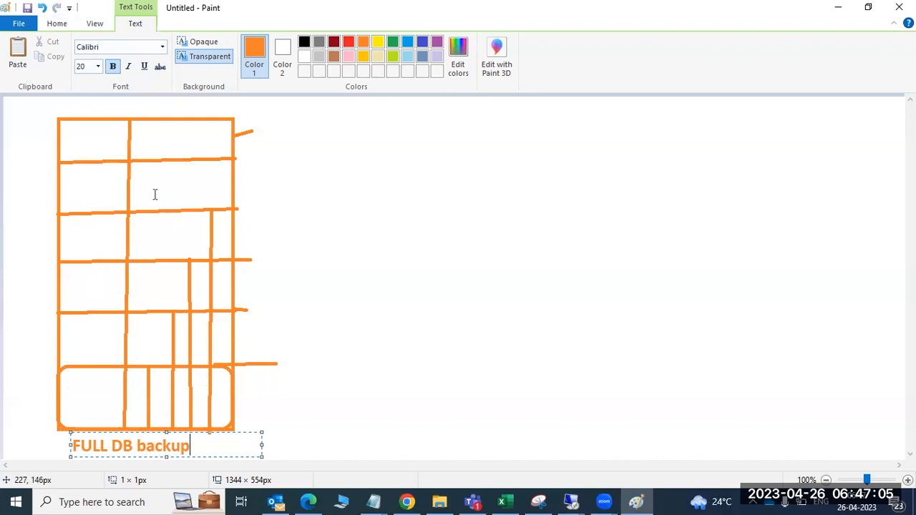
Step: Label each of the three lowest levels "2gb" beside the rectangle
left_click(258, 387)
left_click(259, 386)
type("2gb")
left_click(260, 333)
left_click(260, 333)
type("2gb")
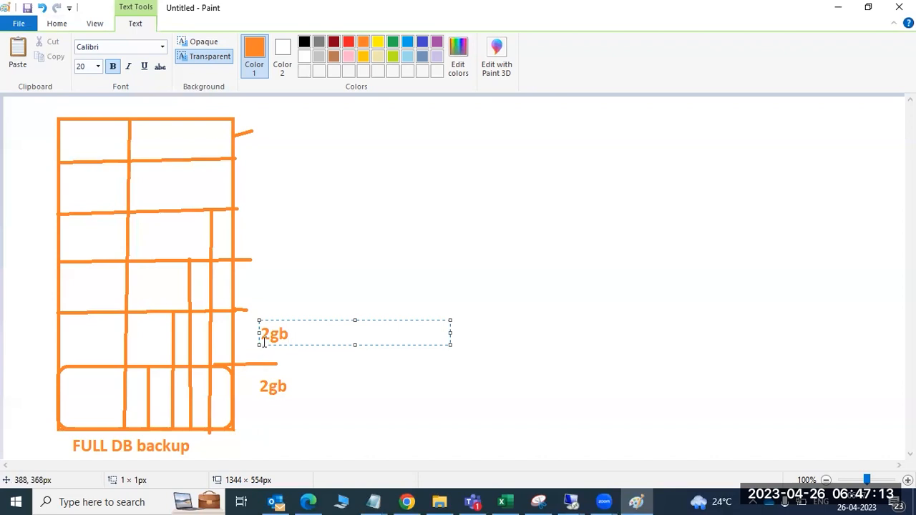
left_click(254, 286)
left_click(253, 286)
type("2gb")
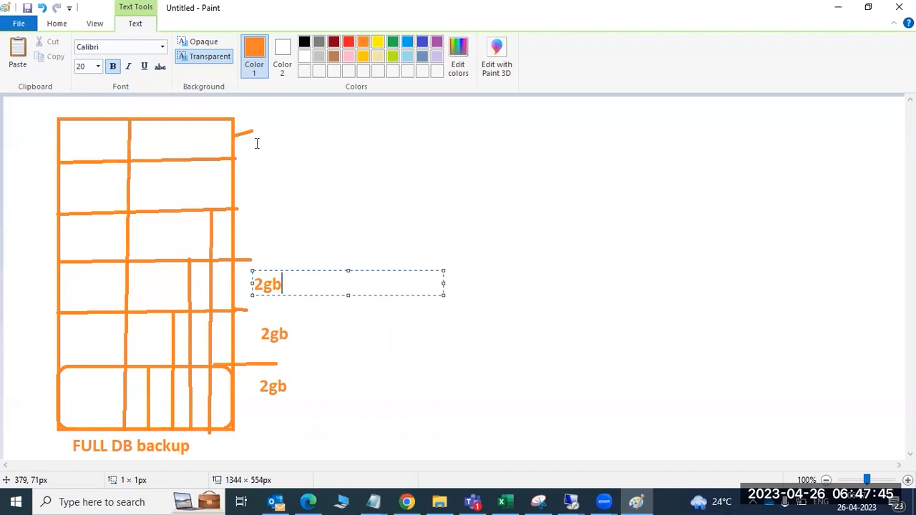
Step: Draw a tall orange rectangle about 261 × 477 px beside the FULL DB backup diagram
left_click(20, 188)
left_click(294, 43)
left_click_drag(382, 112, 558, 432)
Step: Switch to the remote desktop session, choose Differential Data Backup as the backup type, and return to Paint
mouse_move(570, 501)
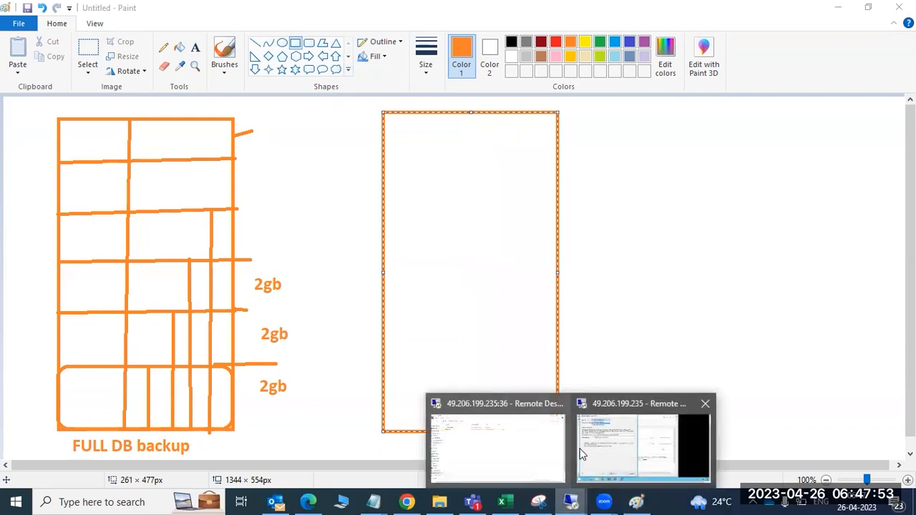
left_click(602, 444)
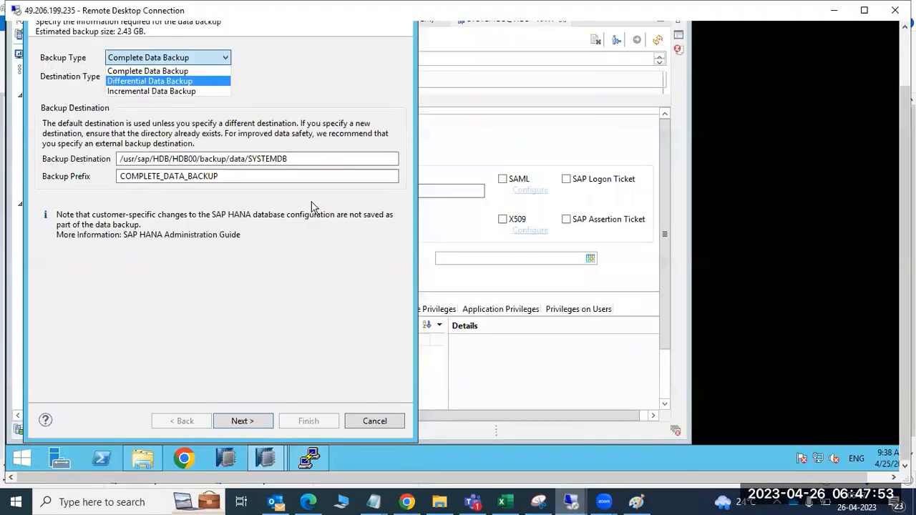
left_click(123, 83)
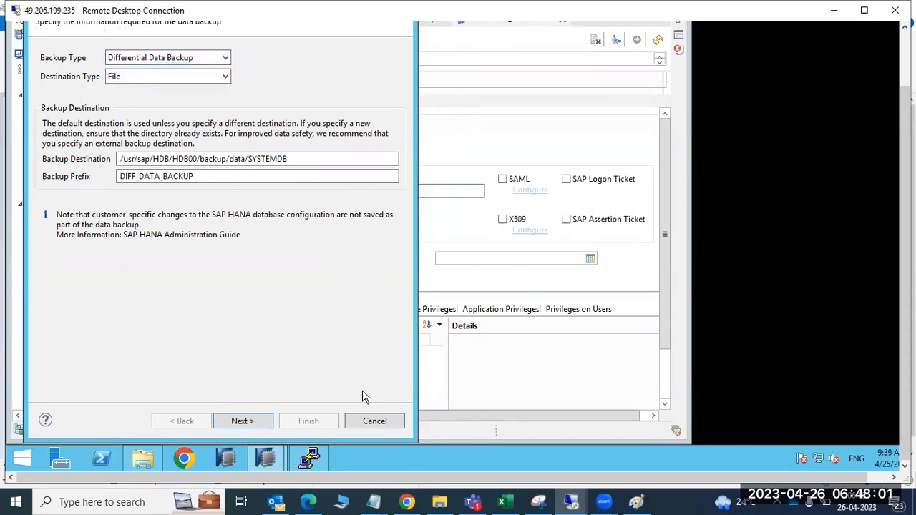
left_click(830, 12)
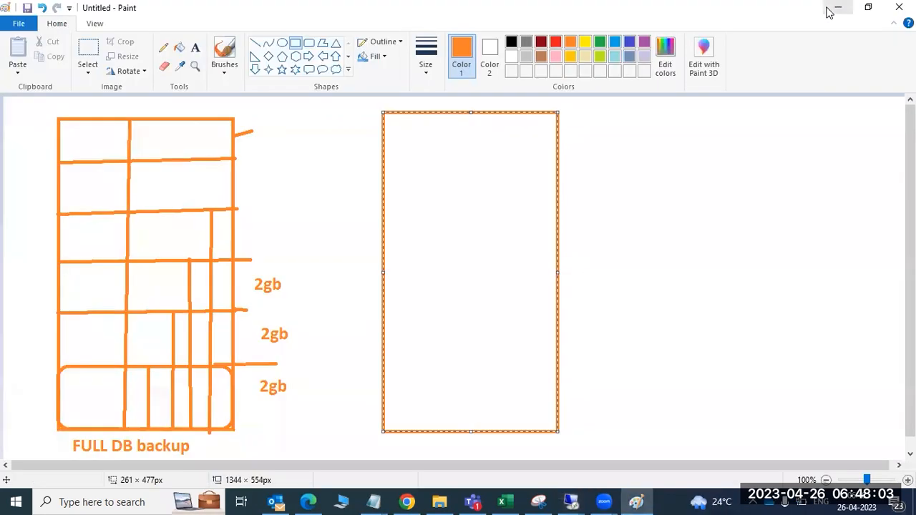
Step: Stack six full-width orange rounded rectangles upward from the base of the new rectangle, each about 61 to 83 px high
left_click(309, 43)
left_click_drag(382, 381, 557, 432)
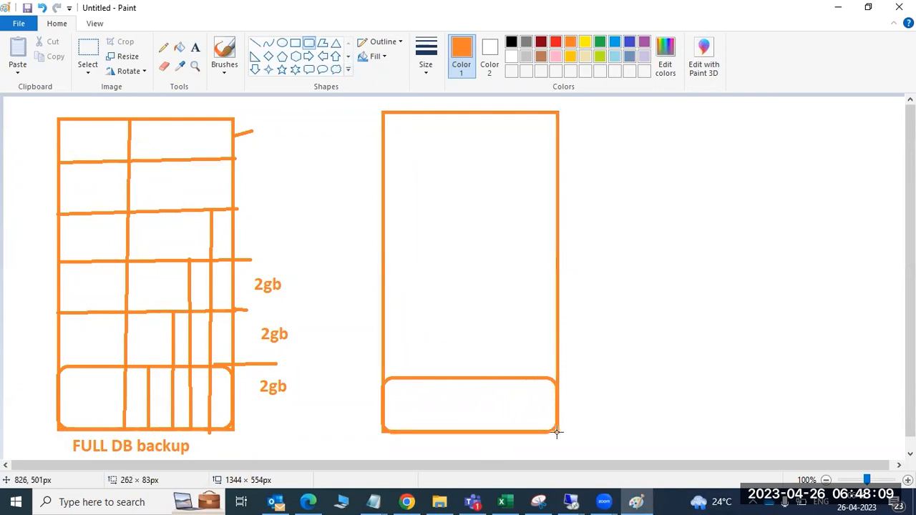
left_click_drag(384, 326, 557, 377)
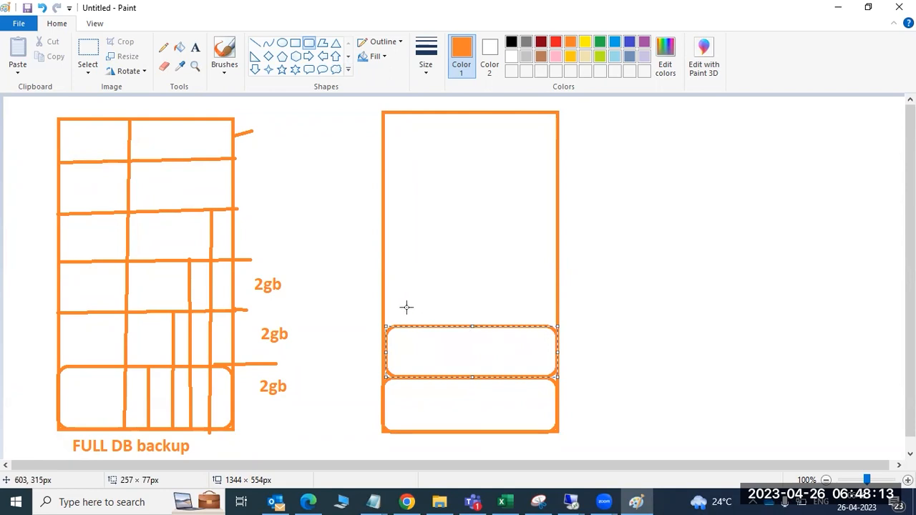
left_click_drag(384, 280, 556, 325)
left_click_drag(385, 241, 562, 280)
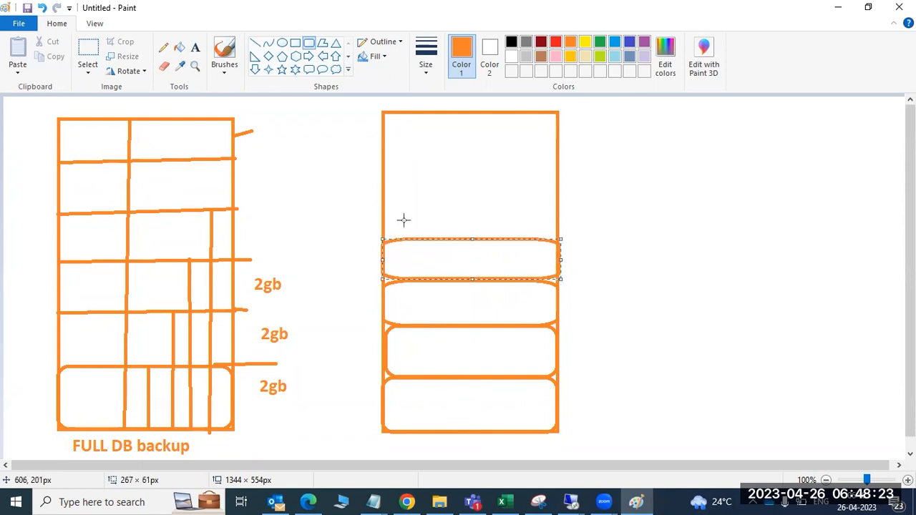
left_click_drag(383, 193, 560, 240)
left_click_drag(380, 147, 558, 194)
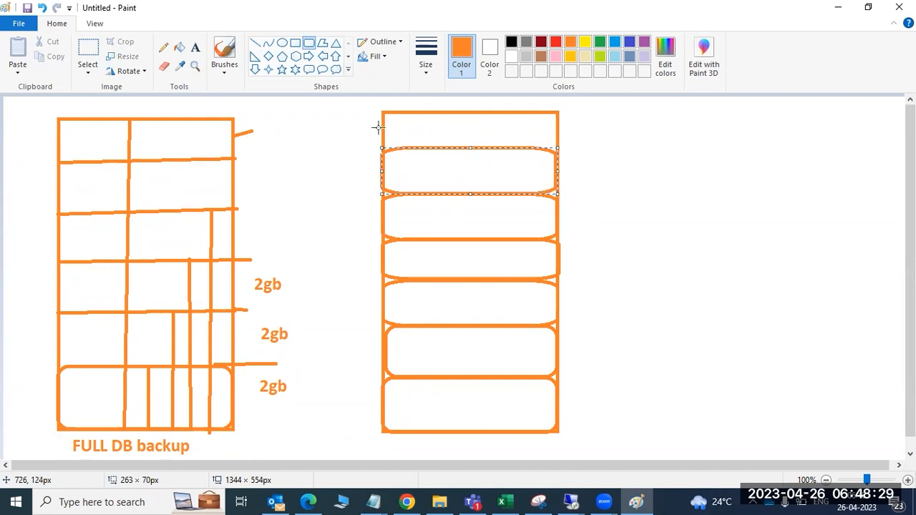
Step: Label the four lowest boxes of the new diagram SUN, M, T and W, from the base upward
left_click(195, 46)
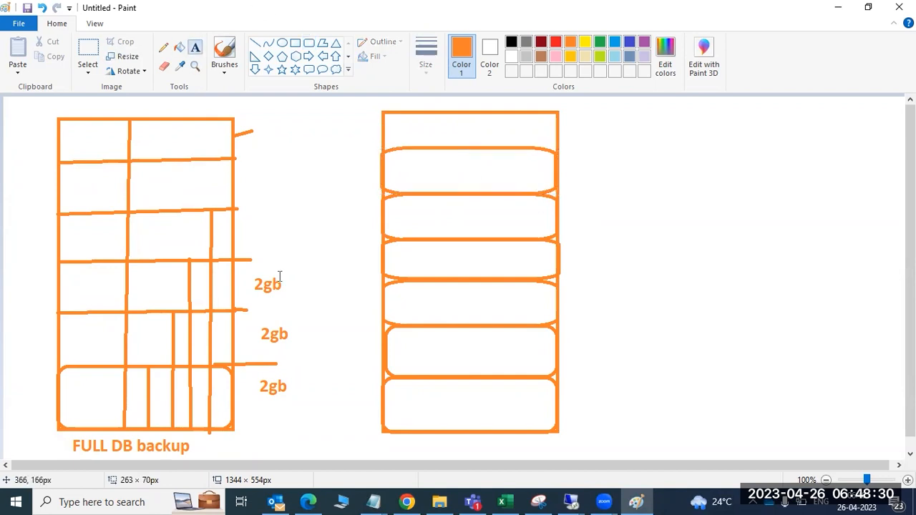
left_click(437, 405)
type("SUN")
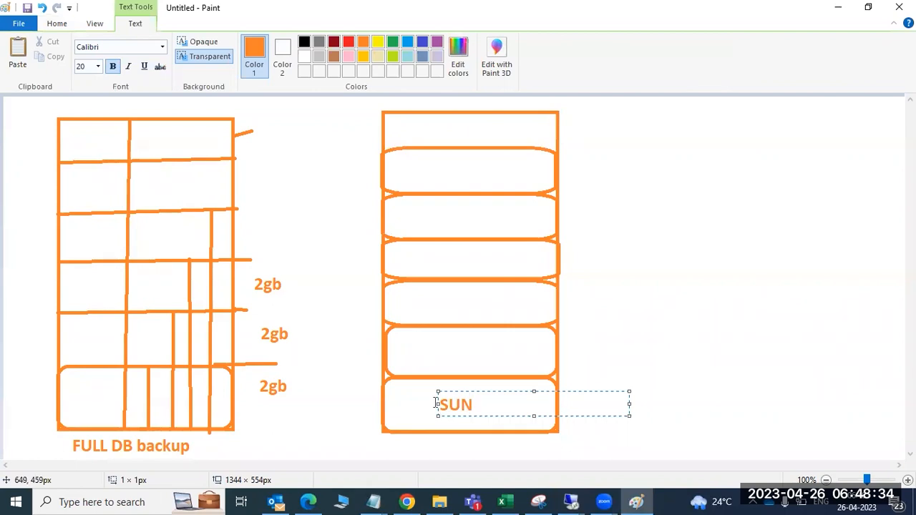
left_click(427, 350)
type("M")
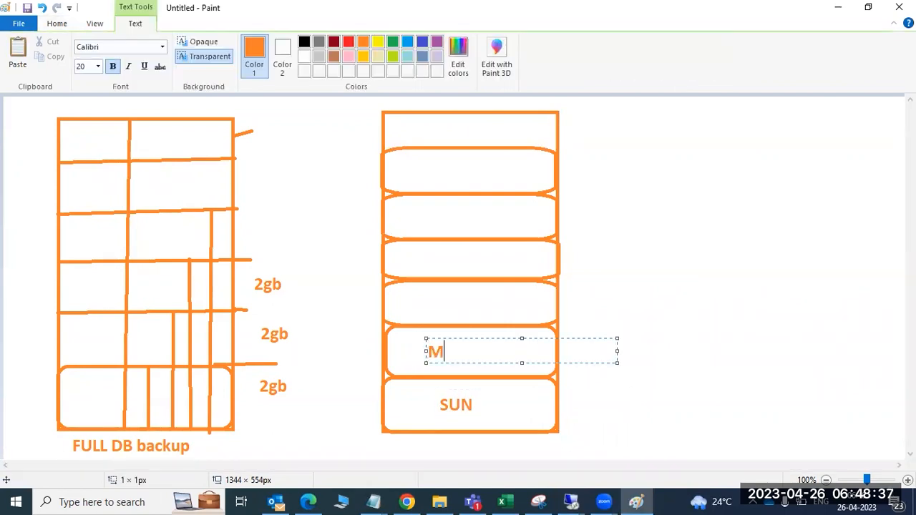
left_click(435, 302)
left_click(432, 289)
type("T")
left_click(430, 254)
left_click(430, 255)
type("W")
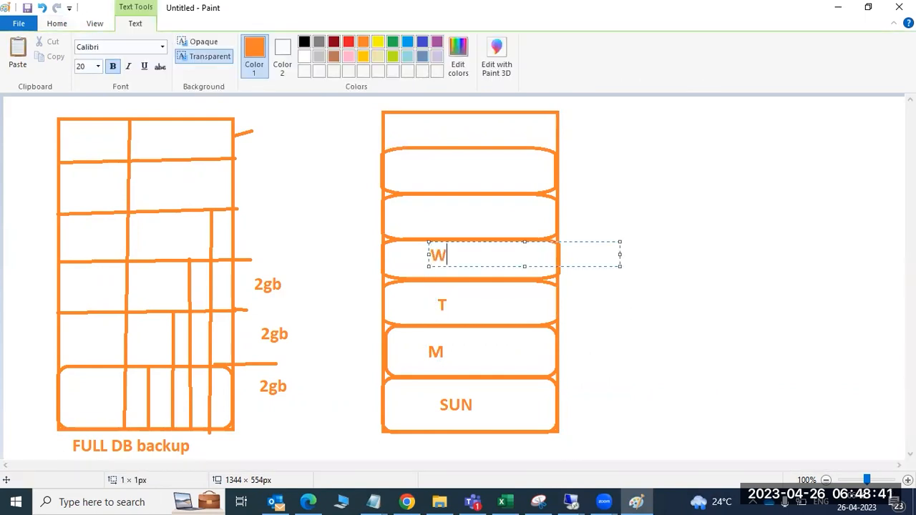
Step: Label the three remaining boxes above W as TH, FR and SA, going upward
left_click(433, 221)
left_click(434, 221)
type("TH")
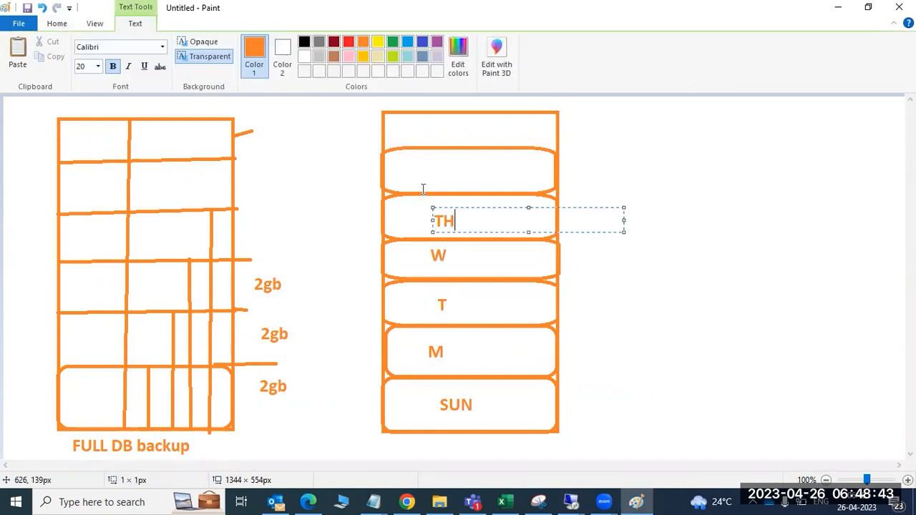
left_click(431, 169)
left_click(430, 168)
type("FR")
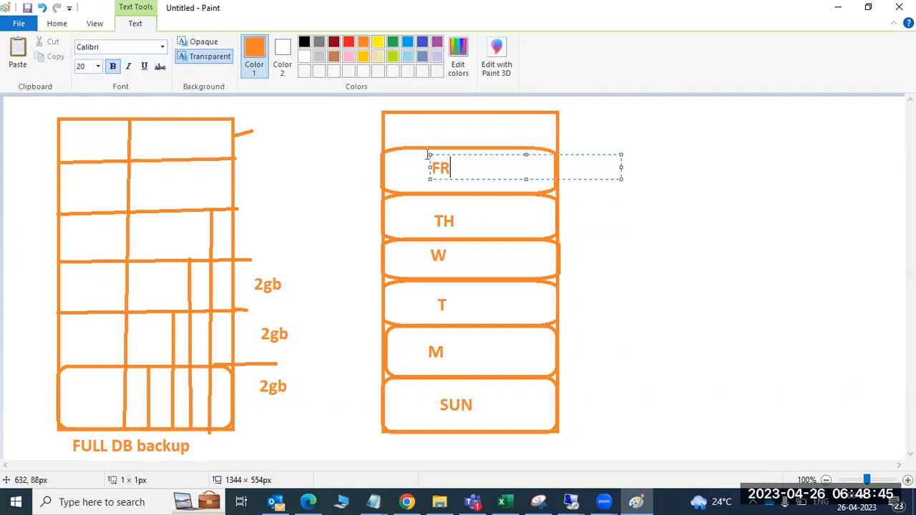
left_click(426, 128)
left_click(425, 128)
type("SA")
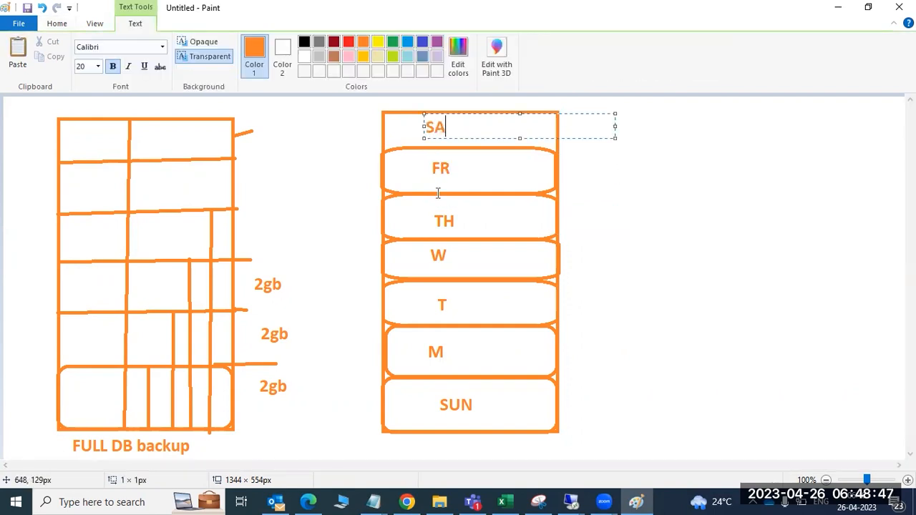
left_click(329, 353)
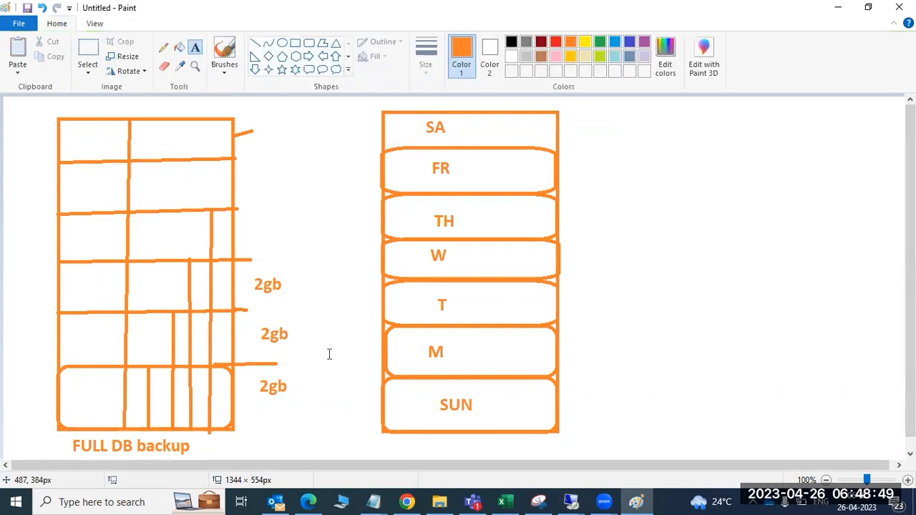
Step: Caption the second diagram DIFF BACKUP below its base, and switch to the Line tool with indigo as the drawing colour
left_click(372, 451)
type("DIFF BACKUP")
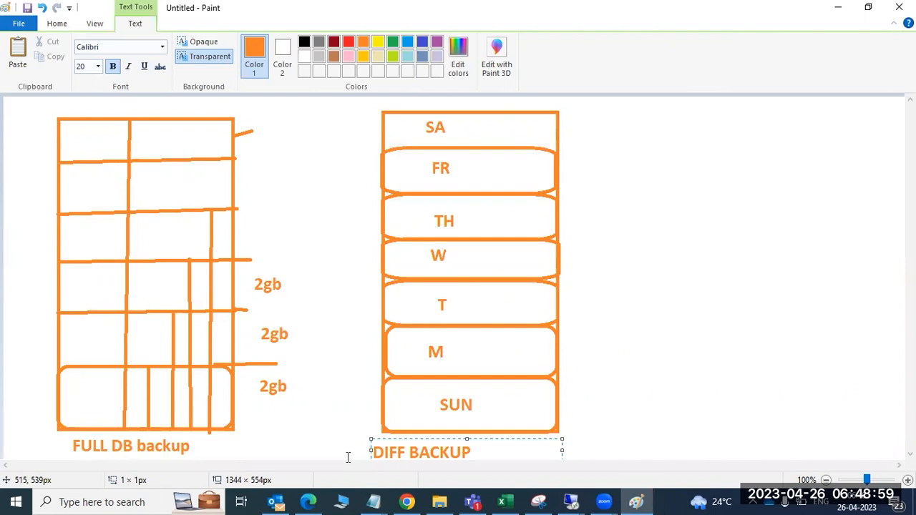
left_click(297, 203)
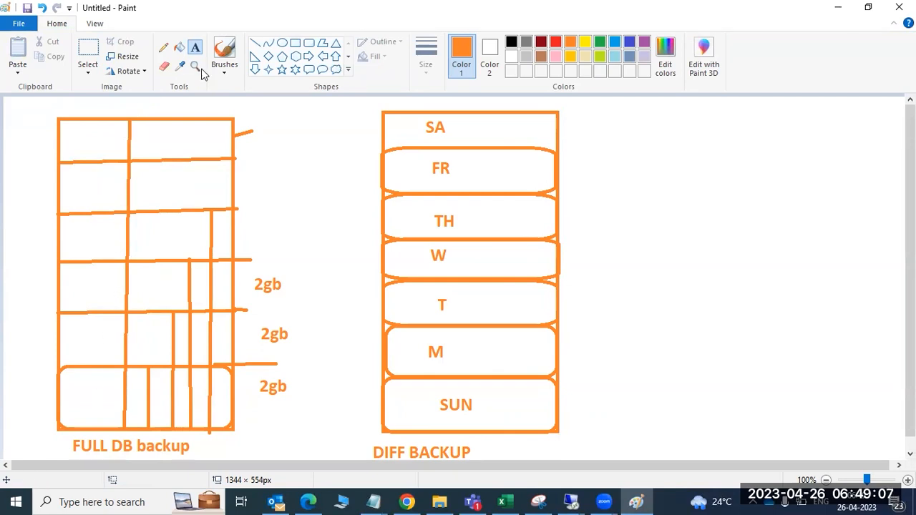
left_click(254, 43)
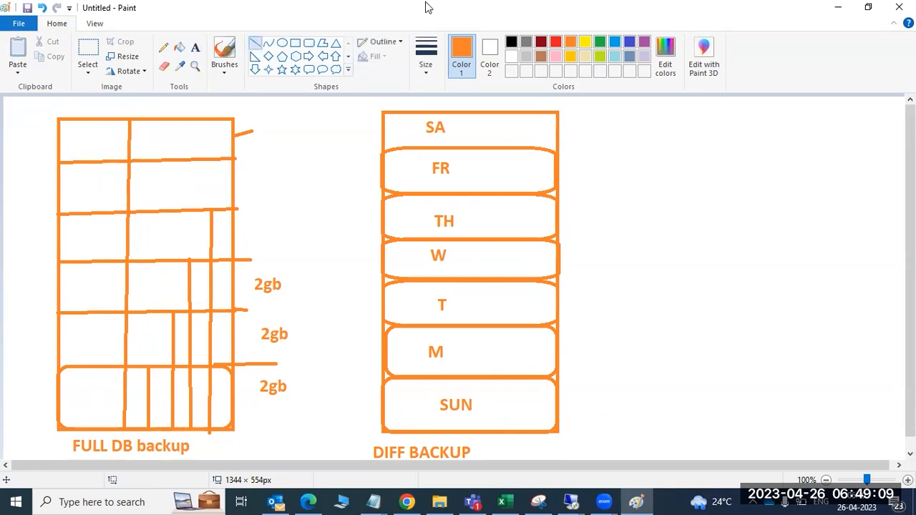
left_click(629, 41)
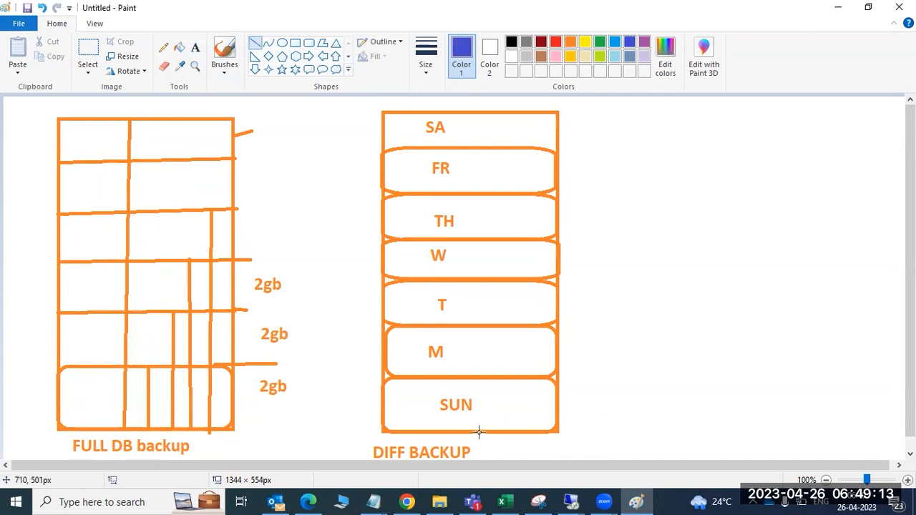
Step: Review the available backup types in the remote desktop's backup wizard, and return to the Paint diagram
left_click(571, 501)
left_click(601, 447)
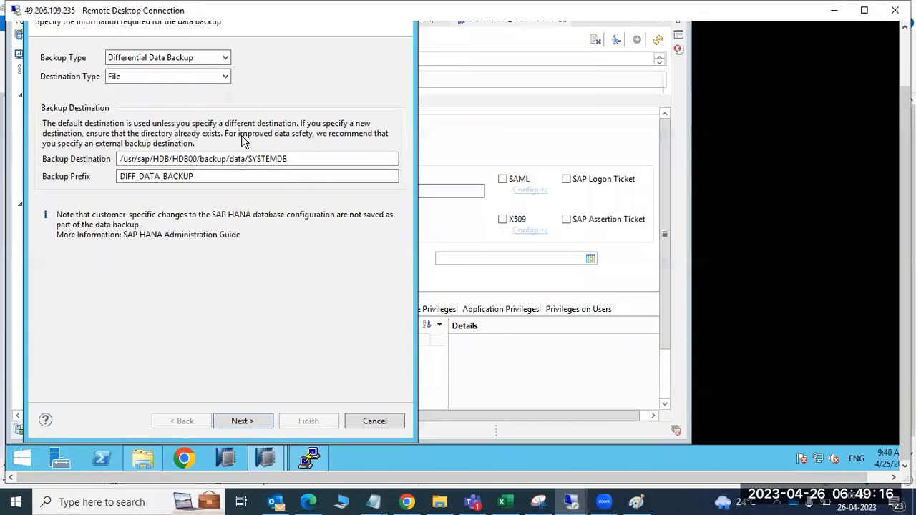
left_click(214, 57)
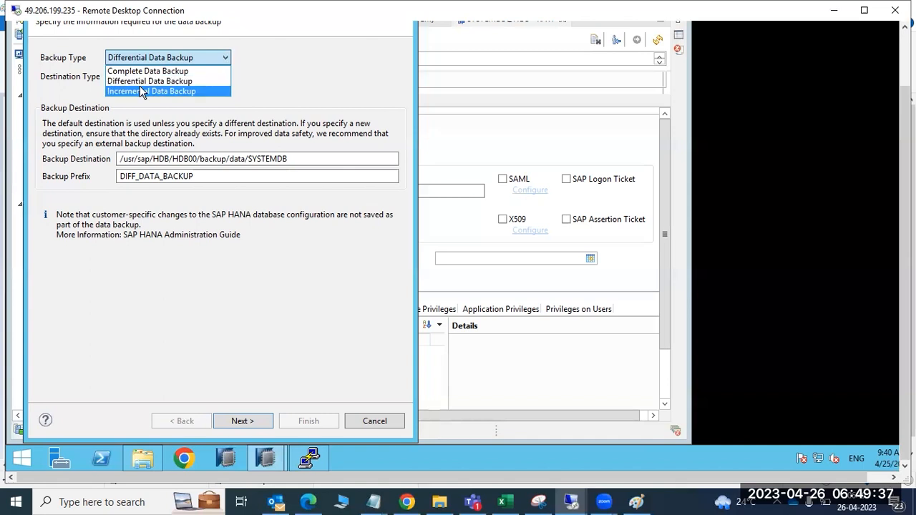
left_click(639, 501)
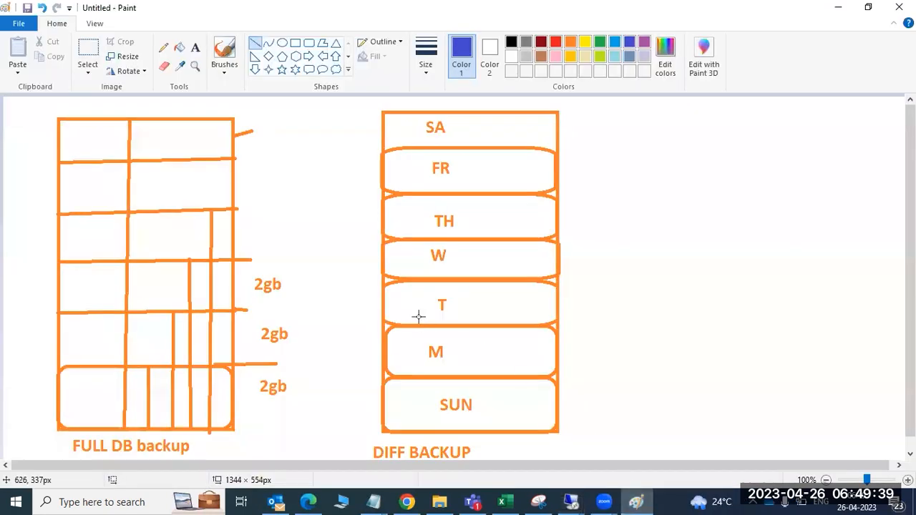
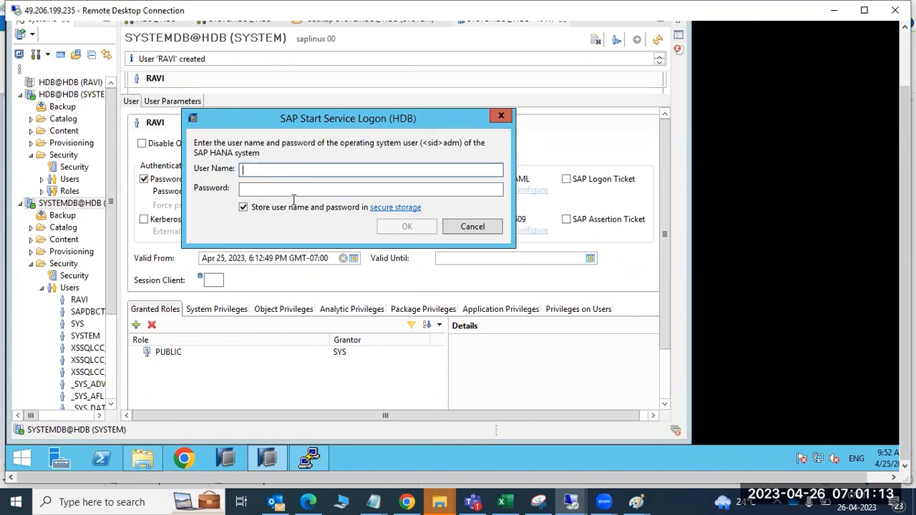
Step: Dismiss the SAP Start Service logon and run a file-based complete data backup of SYSTEMDB with the default destination and prefix
left_click(483, 227)
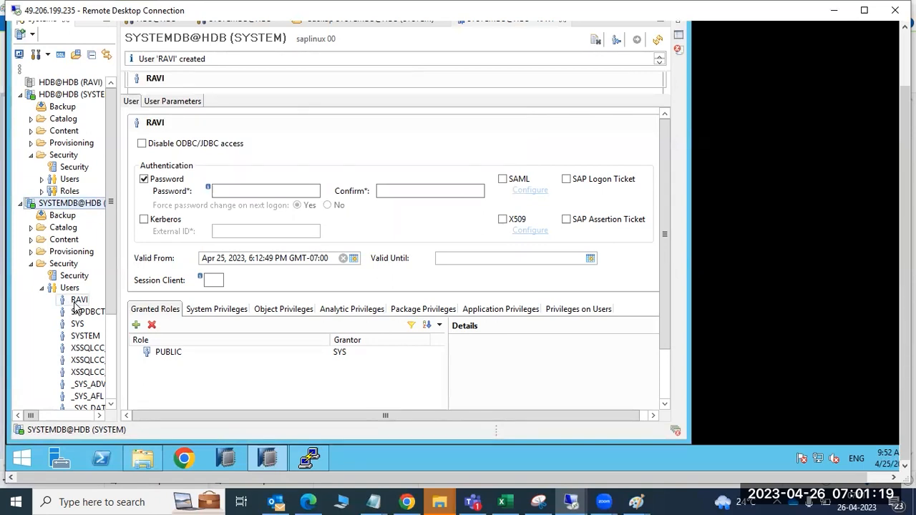
right_click(60, 207)
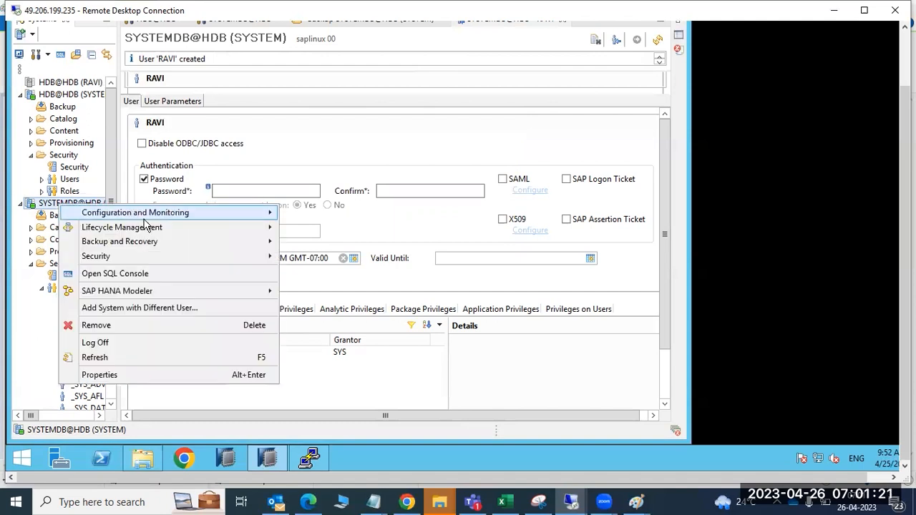
mouse_move(220, 243)
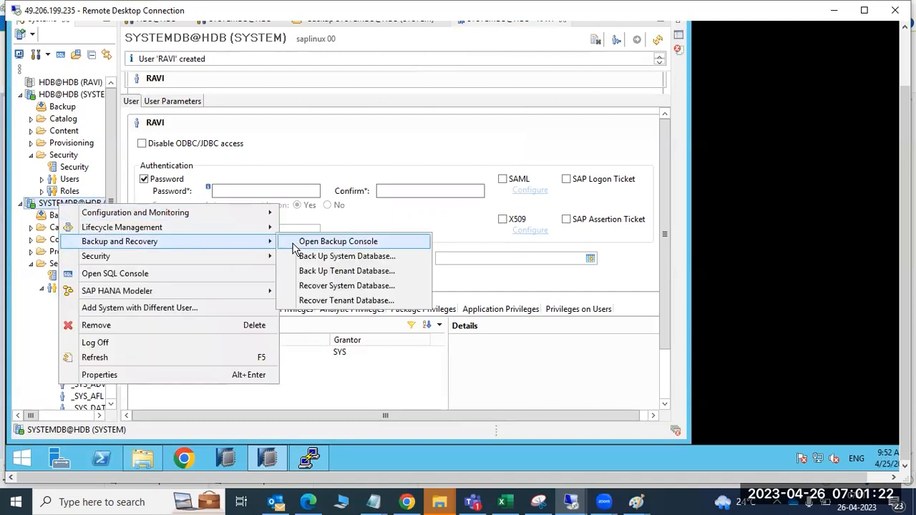
left_click(327, 258)
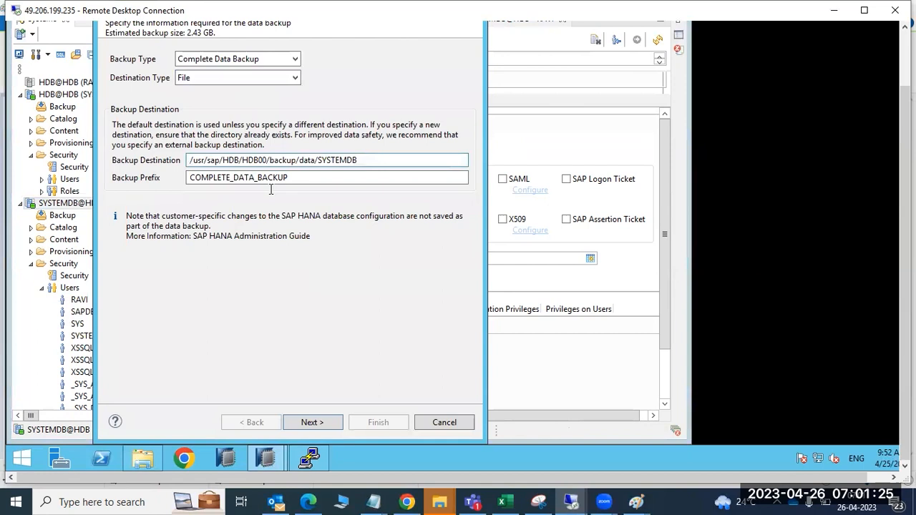
left_click(310, 423)
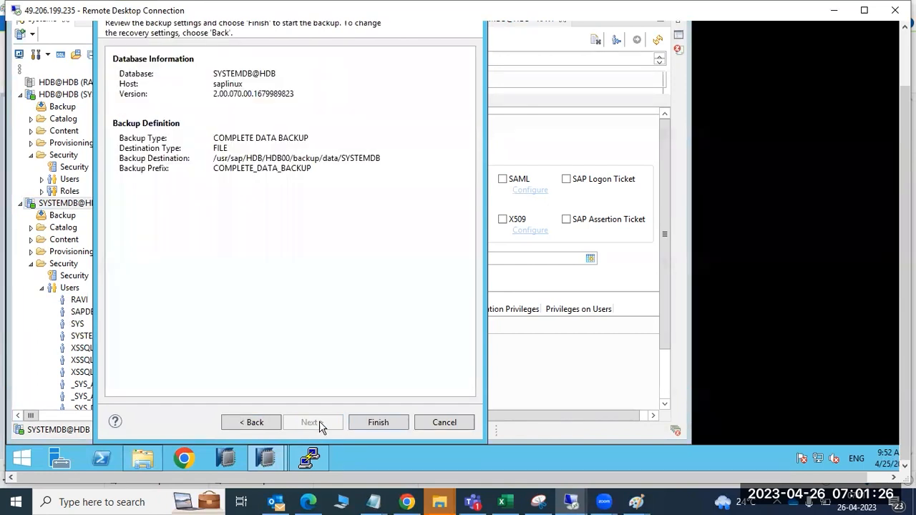
left_click(366, 423)
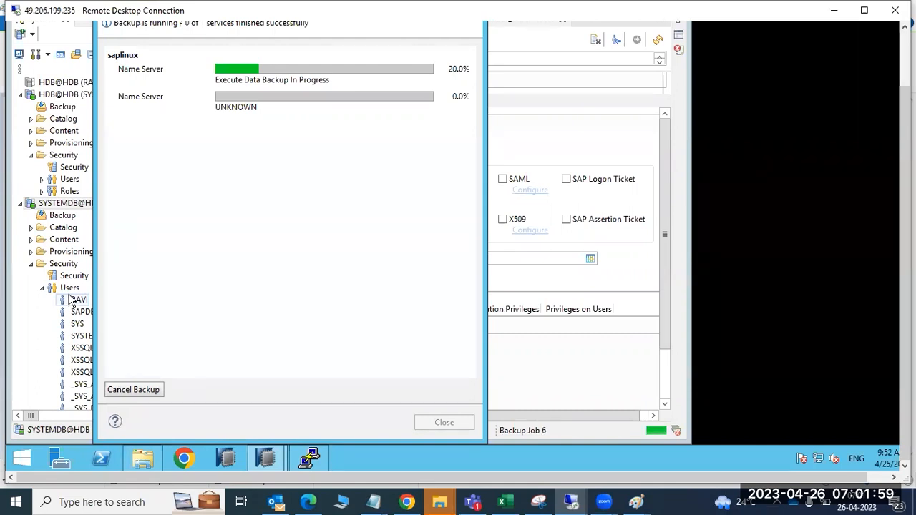
Step: Switch to the PuTTY terminal and change to the directory /usr/sap/HDB/HDB00
left_click(309, 458)
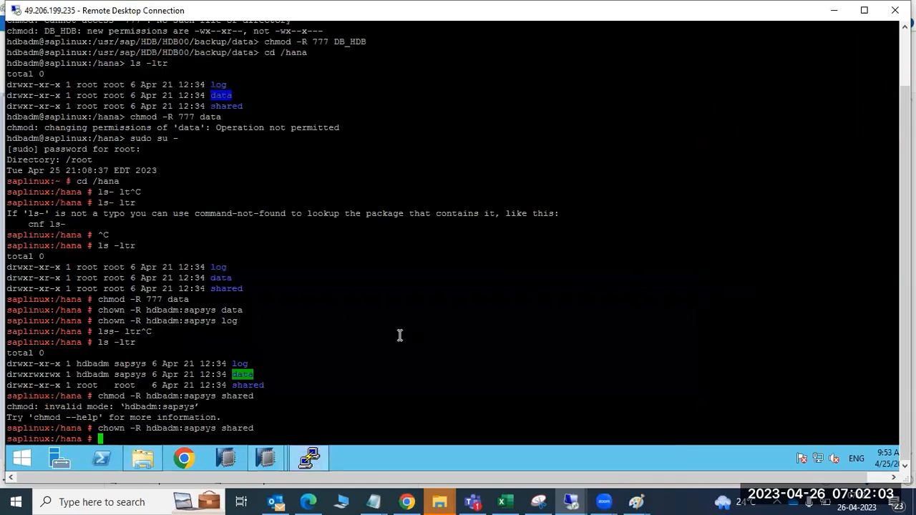
type("cd /hana")
type("/")
key("BackSpace")
key("BackSpace")
key("BackSpace")
key("BackSpace")
key("BackSpace")
type("usr/sap/HDb/")
key("BackSpace")
key("BackSpace")
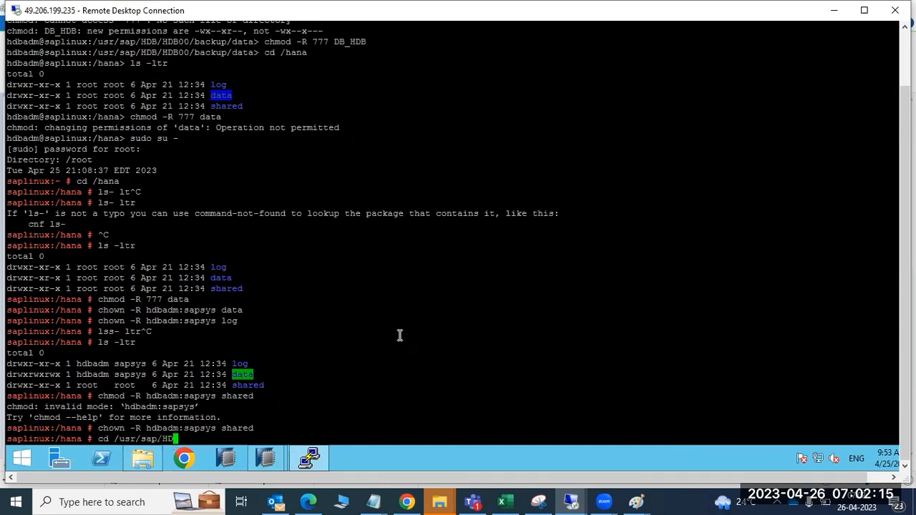
type("B/HDB00")
key("Return")
Step: List the contents of the HDB00 directory with ls -ltr
type("ls- ltr")
key("Return")
type("ls -ltr")
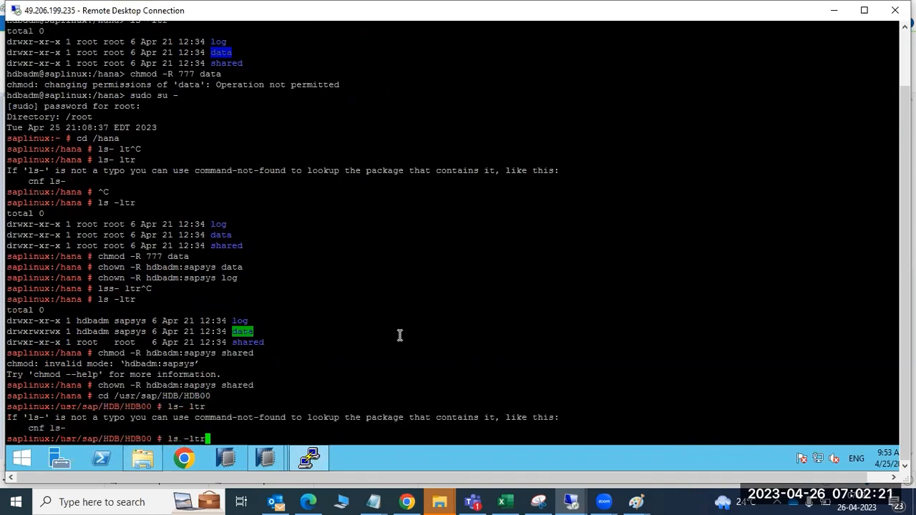
key("Return")
Step: Change to the backup directory and list its contents with ls -ltr
type("cd backup")
key("Return")
type("ls -ltr")
key("Return")
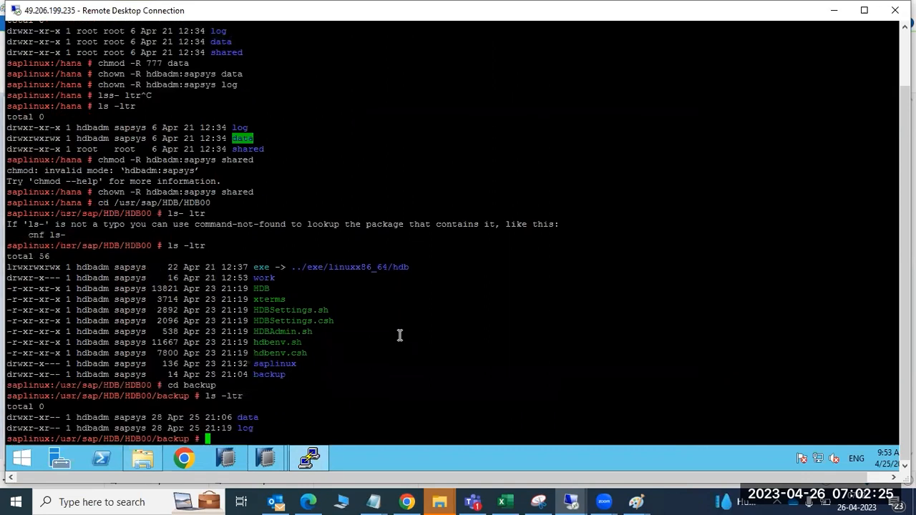
Step: Change to the data directory inside backup and list its contents with ls -ltr
type("cd data")
key("Return")
type("ls -ltr")
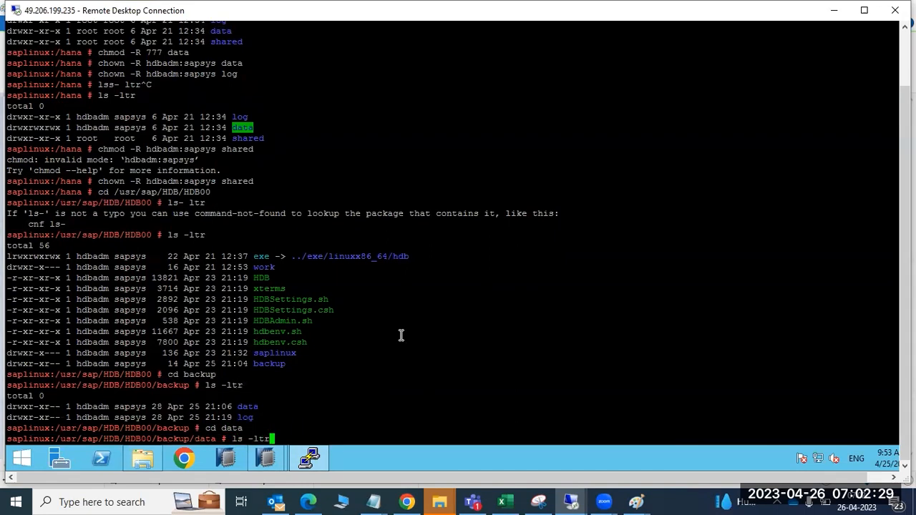
key("Return")
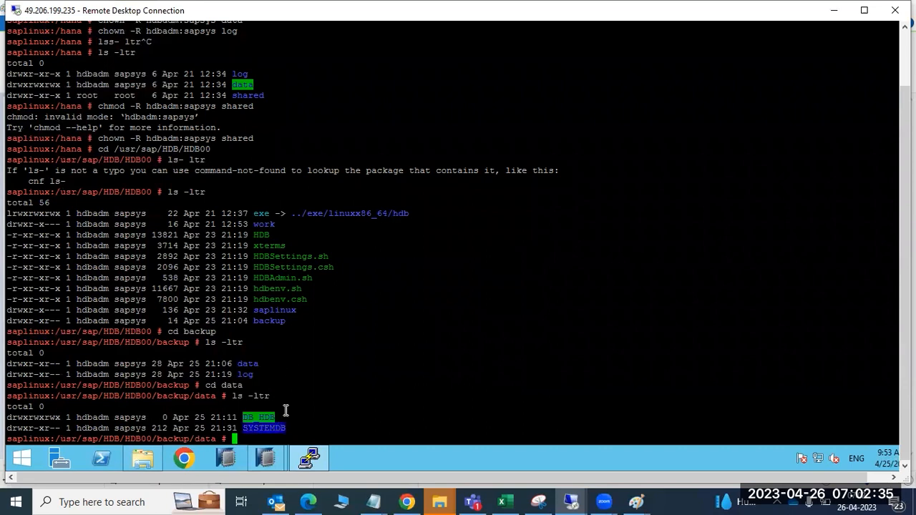
Step: Change to the SYSTEMDB directory and list its backup files with ls -ltr
type("cd S")
key("Tab")
key("Return")
type("ls -ltr")
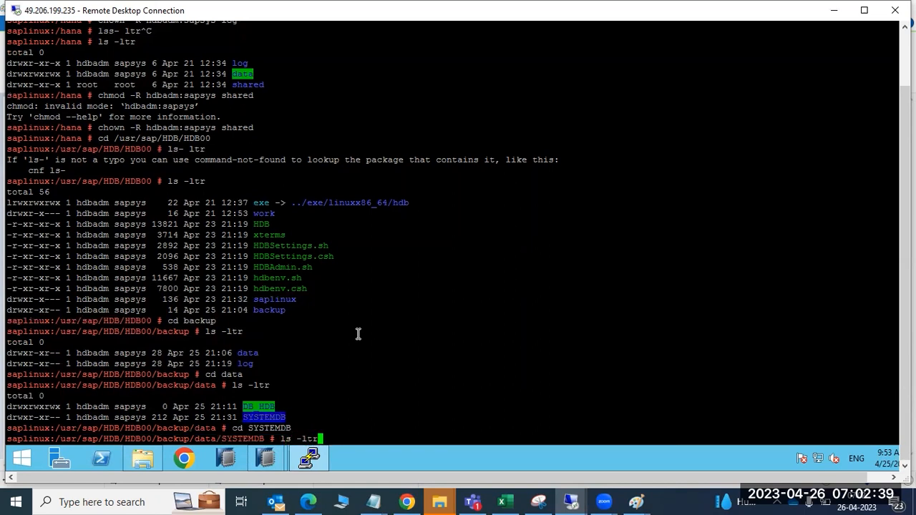
key("Return")
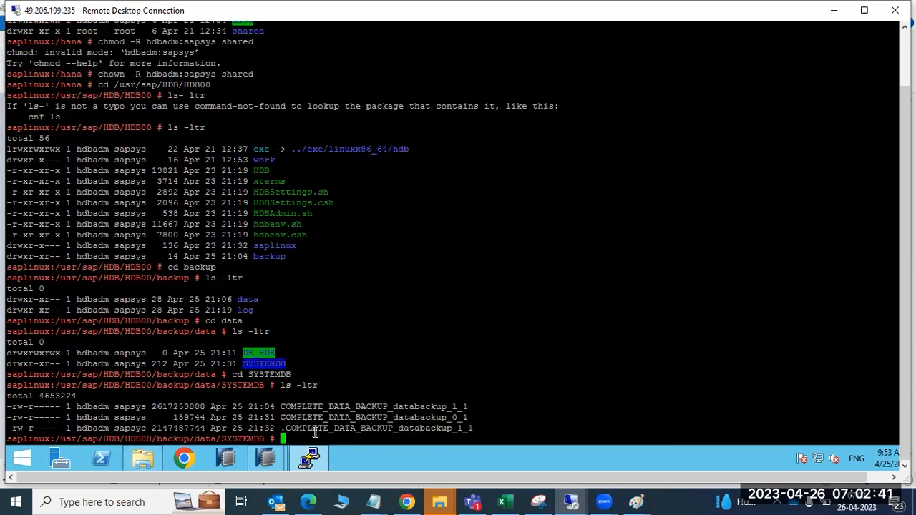
Step: Highlight the COMPLETE_DATA_BACKUP file names and run ls -ltr twice more to follow the progress of the backup files
left_click_drag(297, 406, 444, 406)
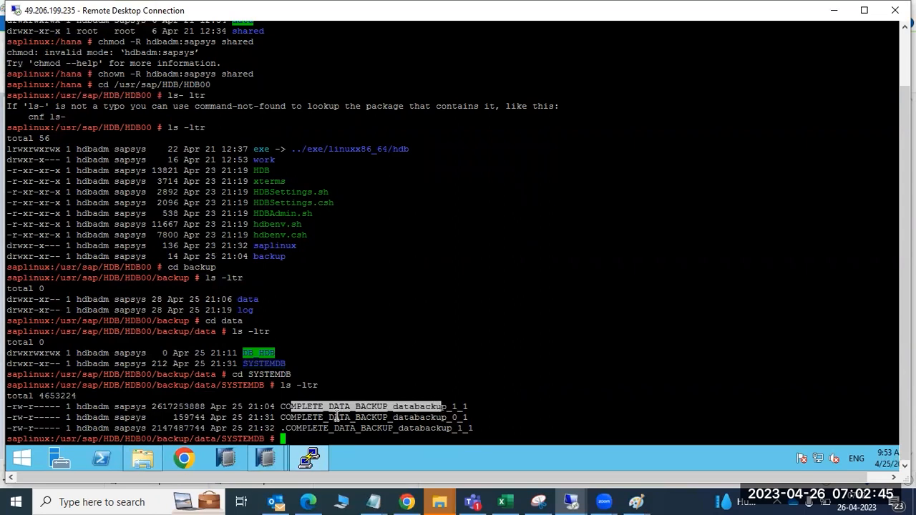
left_click_drag(281, 418, 424, 408)
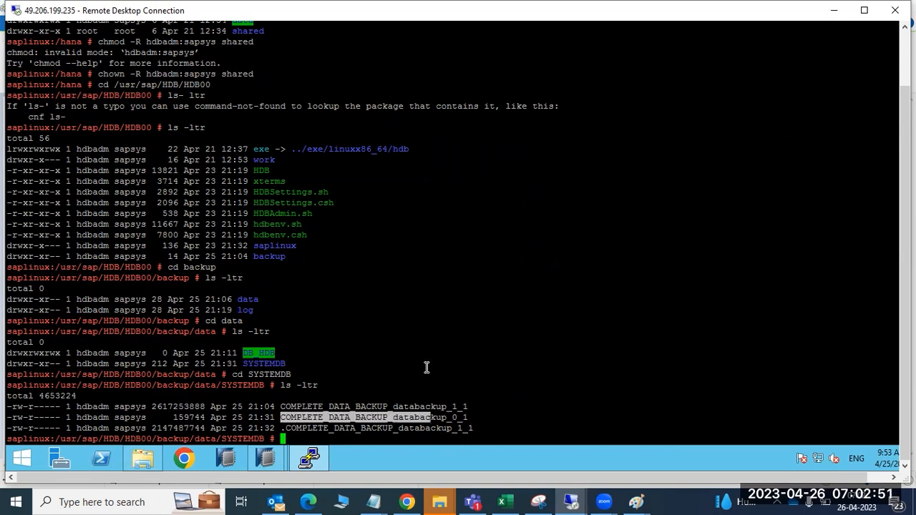
type("ls -ltr")
key("Return")
type("ls -ltr")
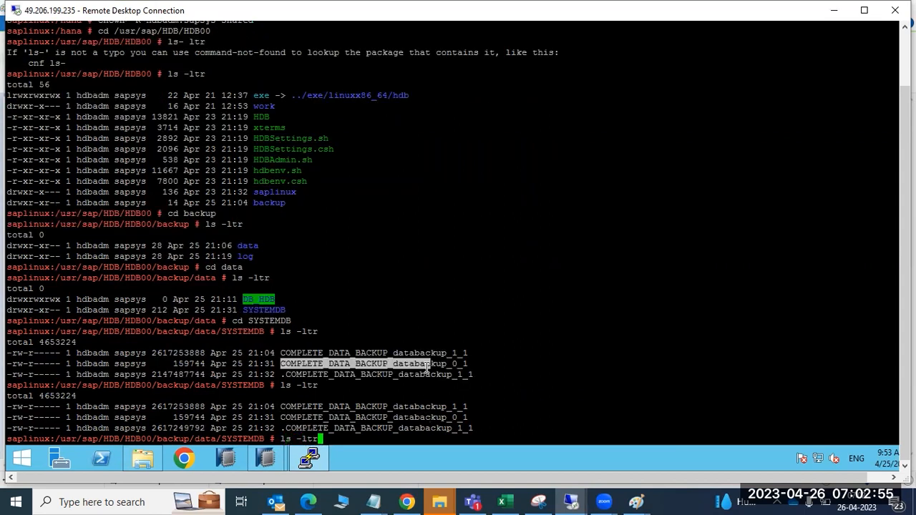
key("Return")
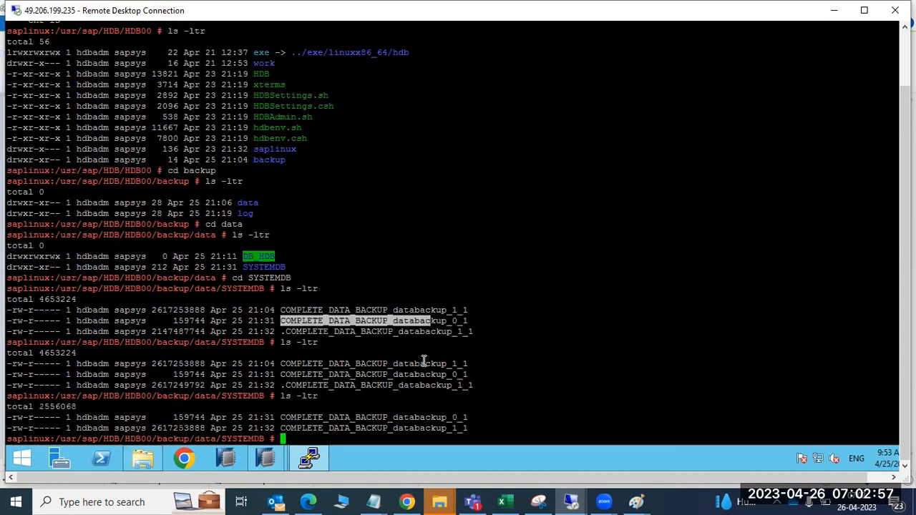
Step: Bring up the Backup of SYSTEMDB@HDB window, review its execution summary, and close it
mouse_move(266, 458)
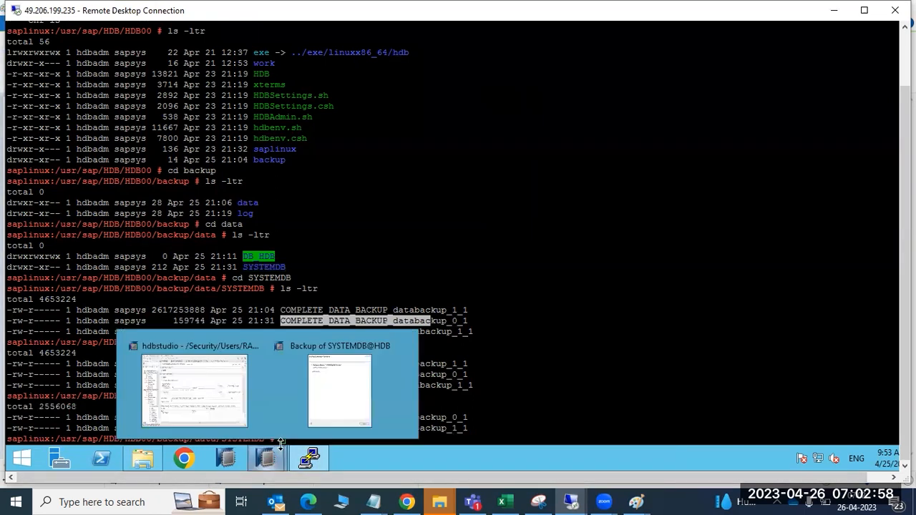
left_click(328, 392)
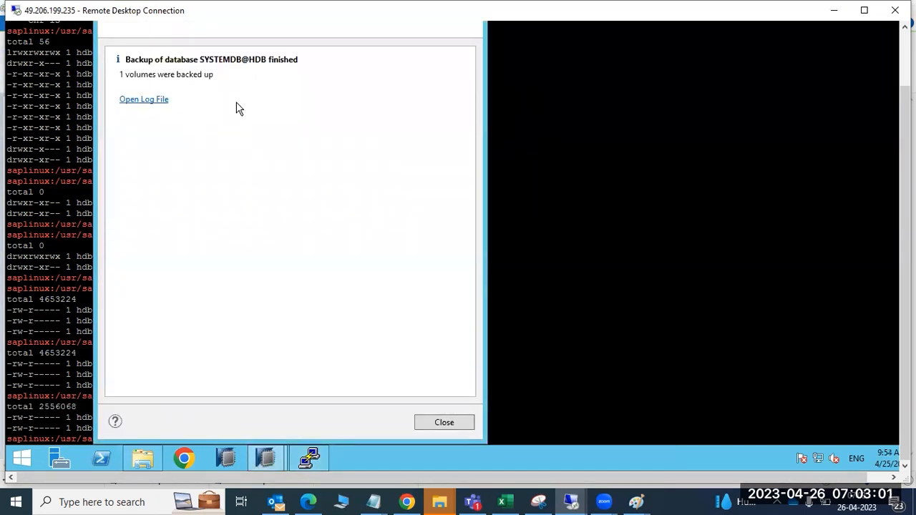
left_click_drag(905, 143, 904, 78)
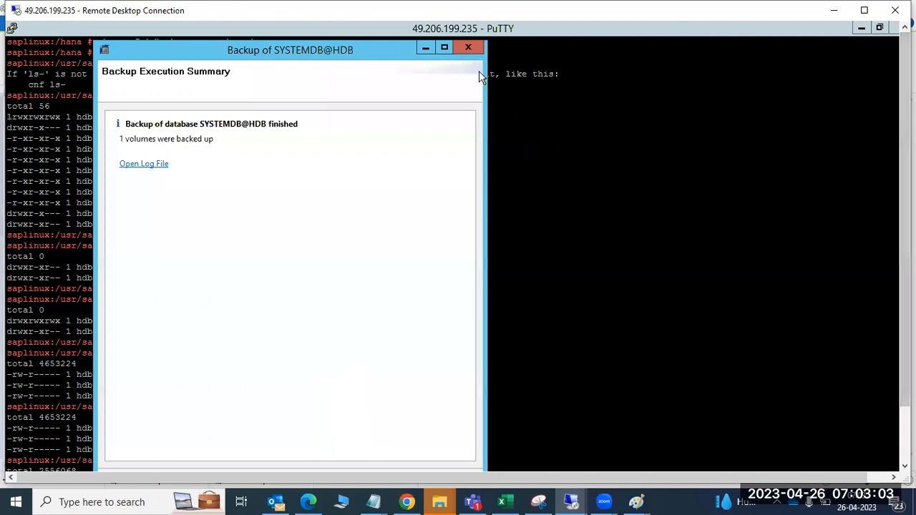
left_click_drag(232, 51, 253, 81)
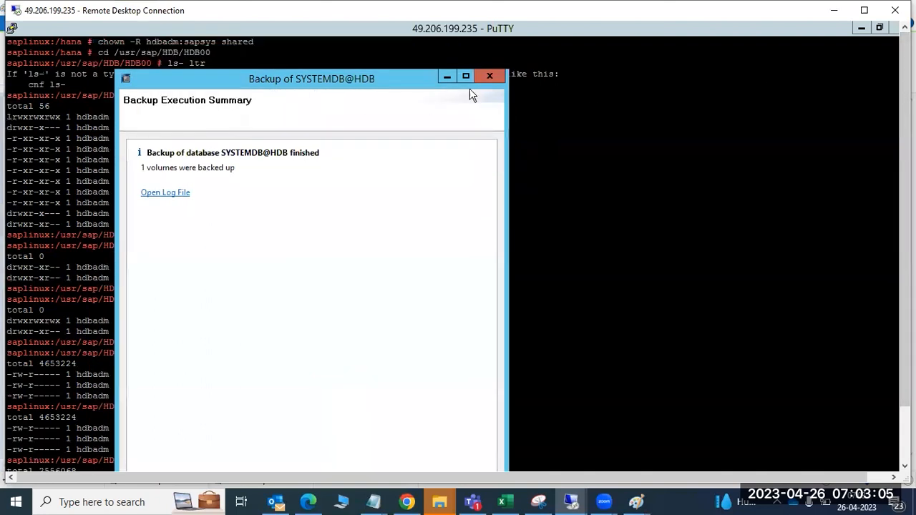
left_click(490, 77)
left_click_drag(904, 288, 904, 343)
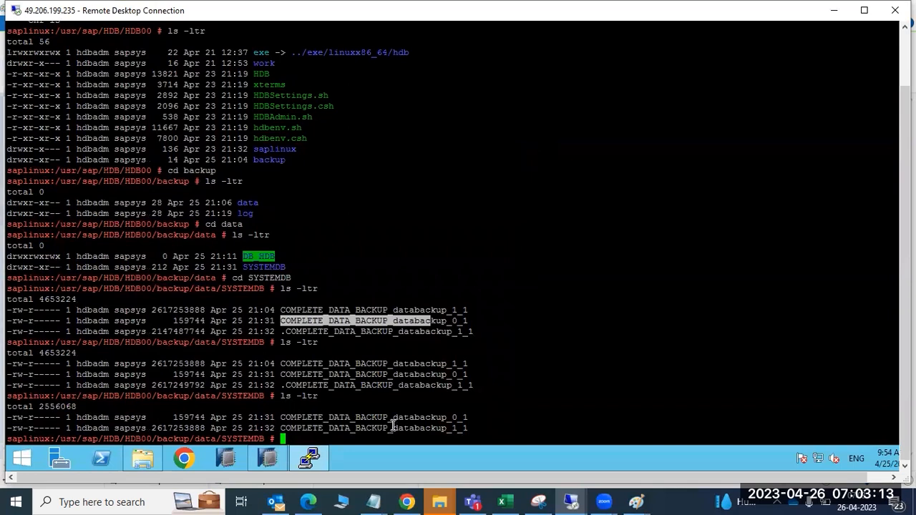
Step: Switch to SAP HANA Studio and delete the first account listed under the SYSTEMDB@HDB users
left_click(270, 458)
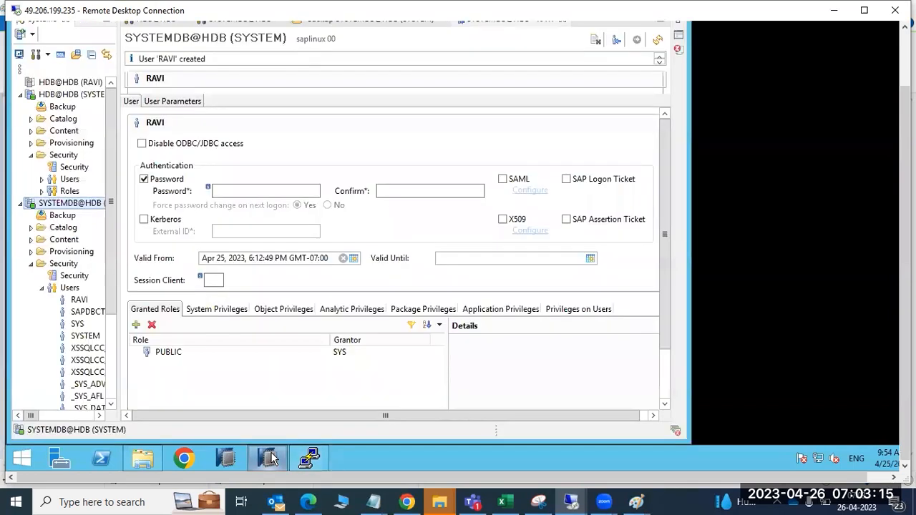
left_click(68, 301)
right_click(70, 300)
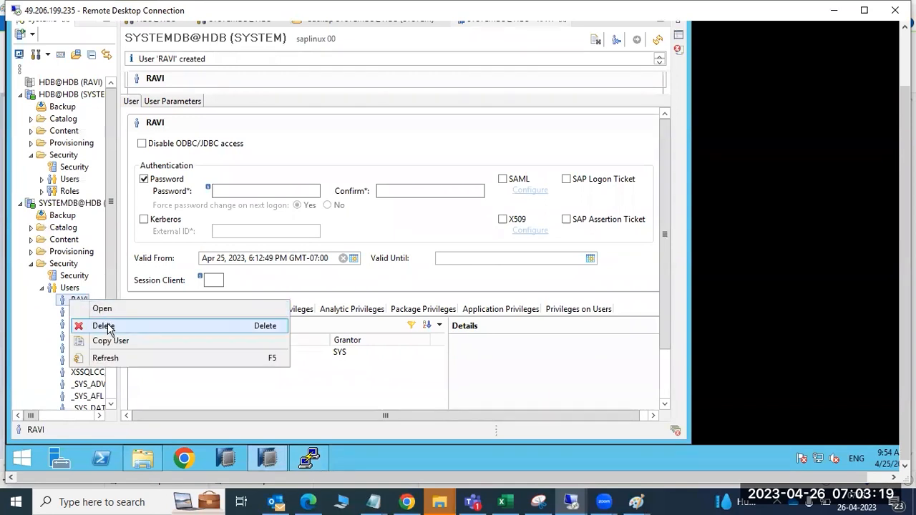
left_click(107, 326)
left_click(448, 225)
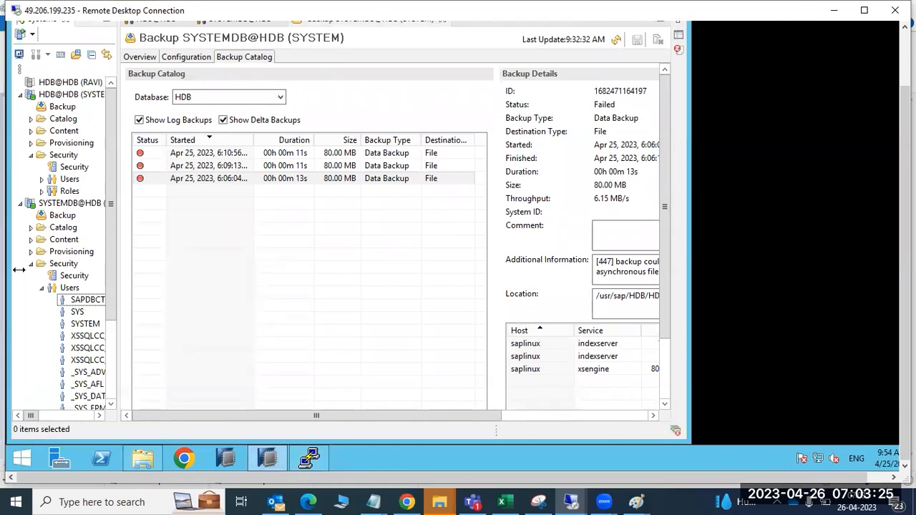
Step: Collapse the Users node and start Recover System Database for SYSTEMDB@HDB
scroll(80, 344, "down", 3)
scroll(82, 342, "up", 3)
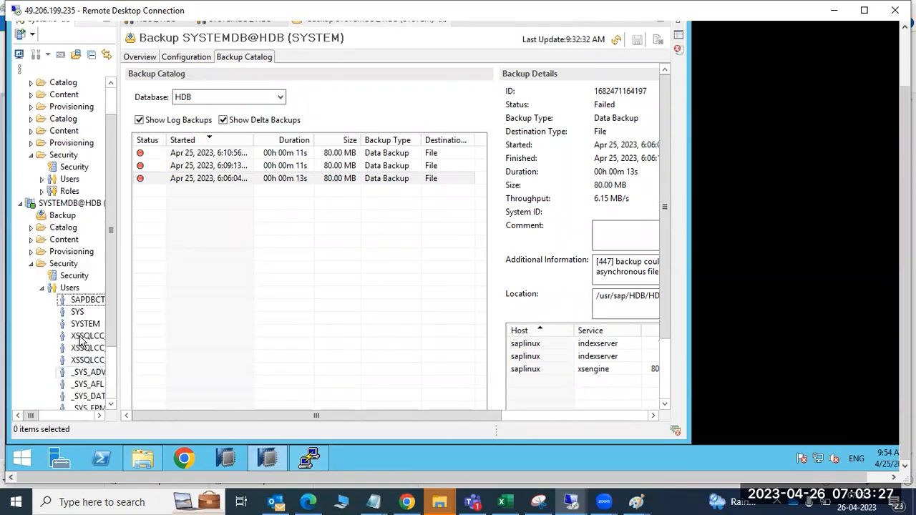
left_click(42, 289)
left_click(51, 205)
right_click(52, 205)
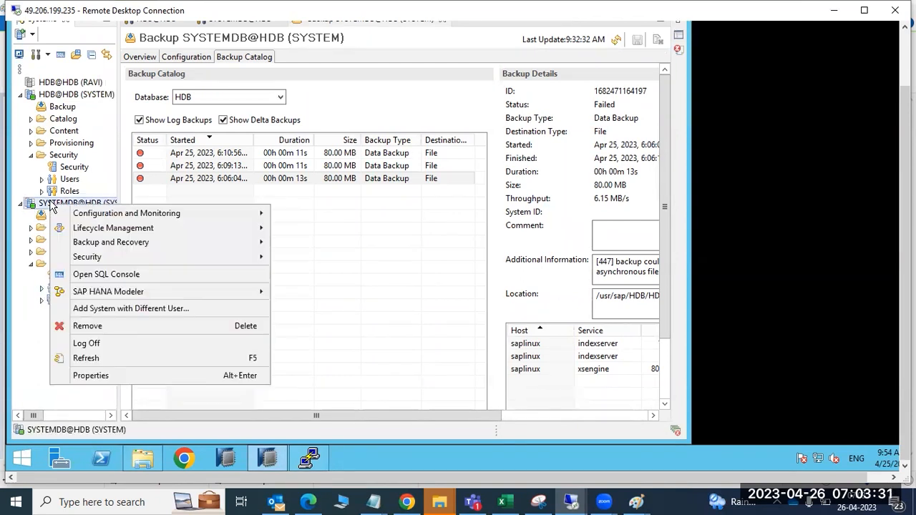
mouse_move(231, 243)
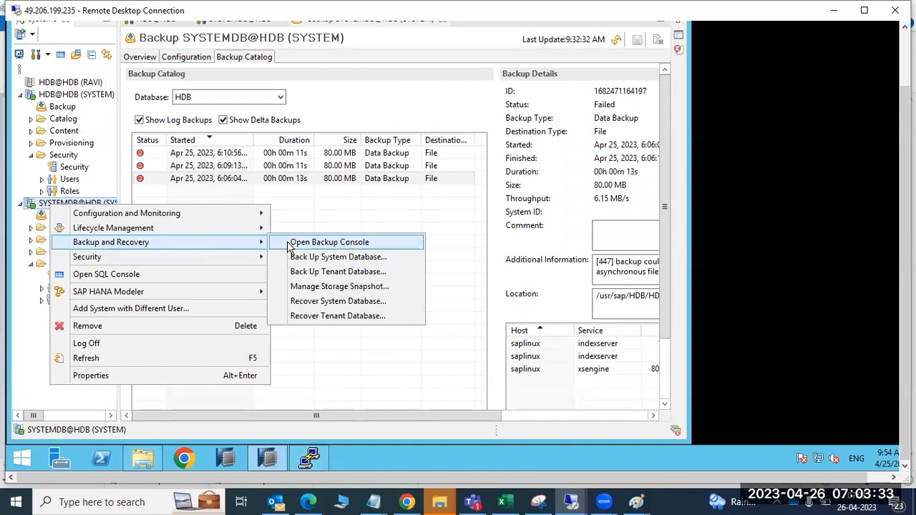
left_click(343, 304)
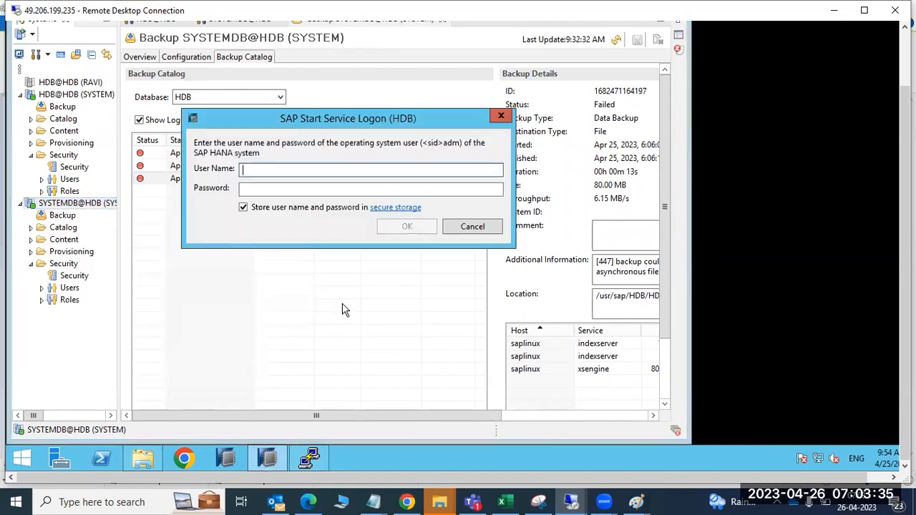
Step: Log on to the SAP Start Service as hdbadm with the account password and confirm shutting down system HDB
type("hdbadm")
key("Tab")
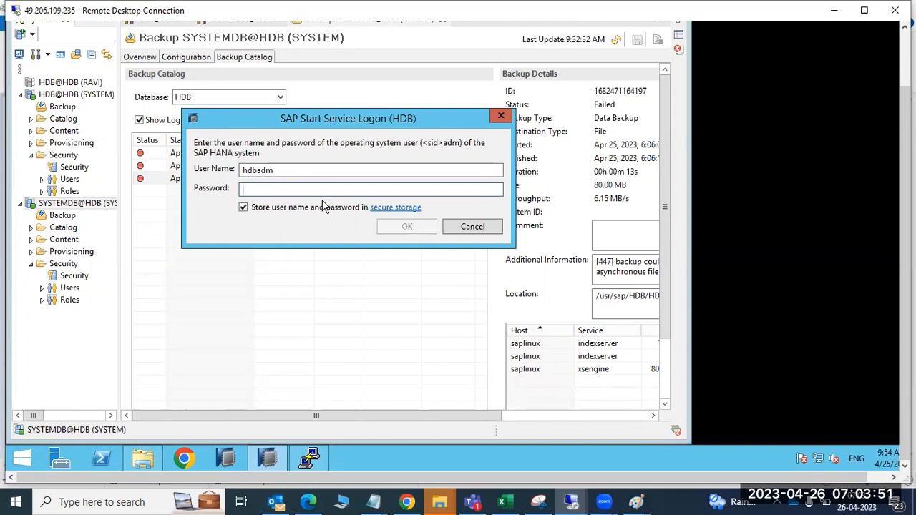
type("*******")
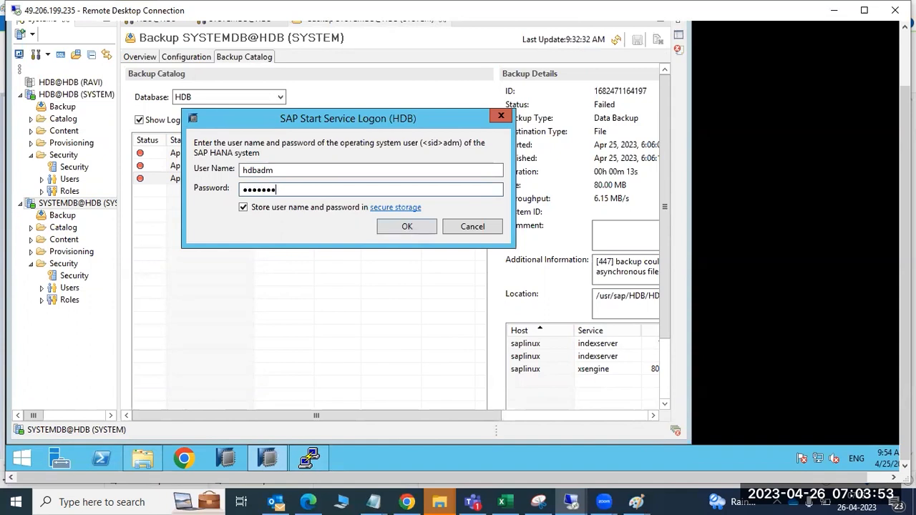
key("Return")
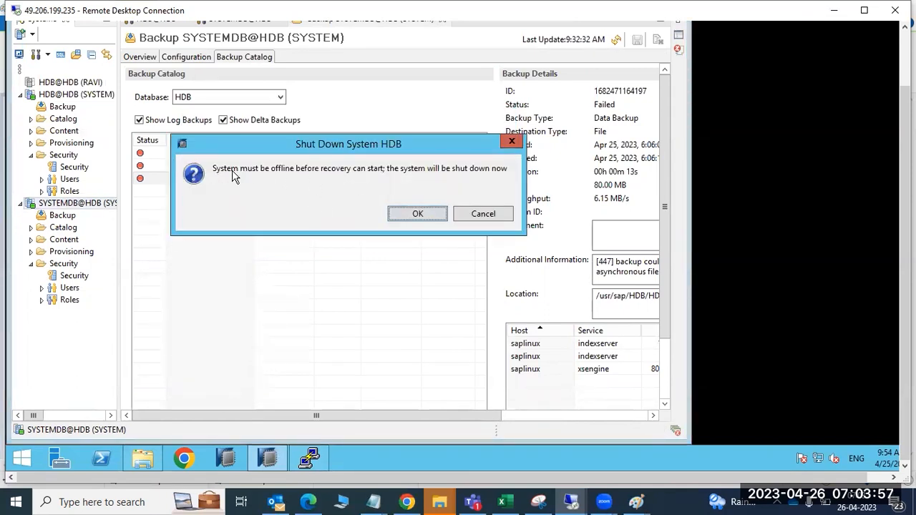
left_click(418, 215)
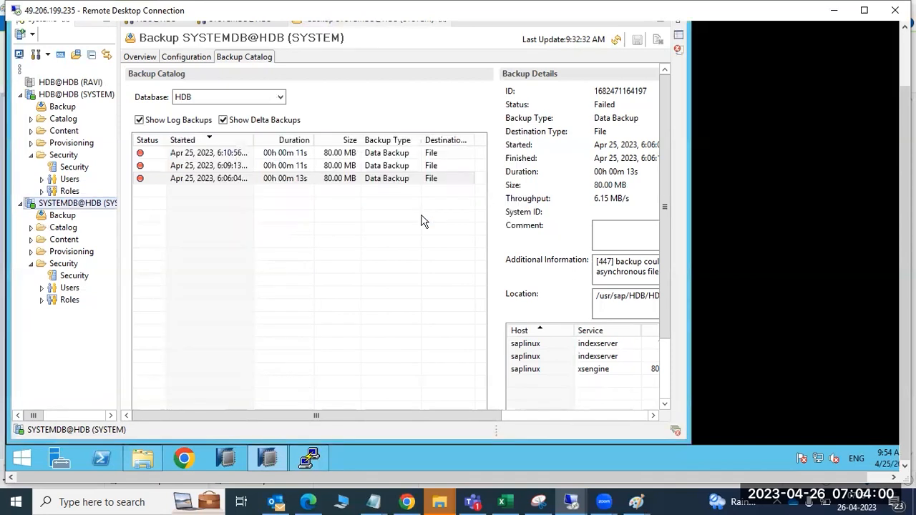
right_click(57, 206)
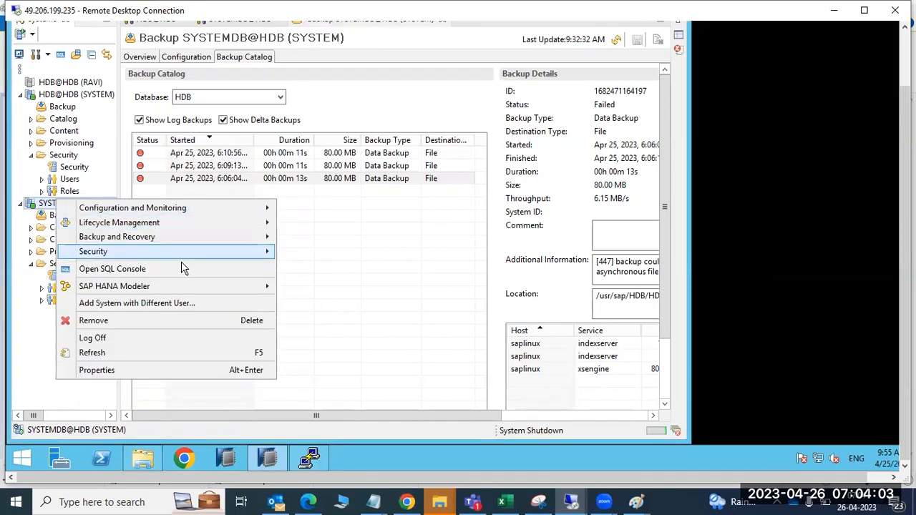
mouse_move(223, 236)
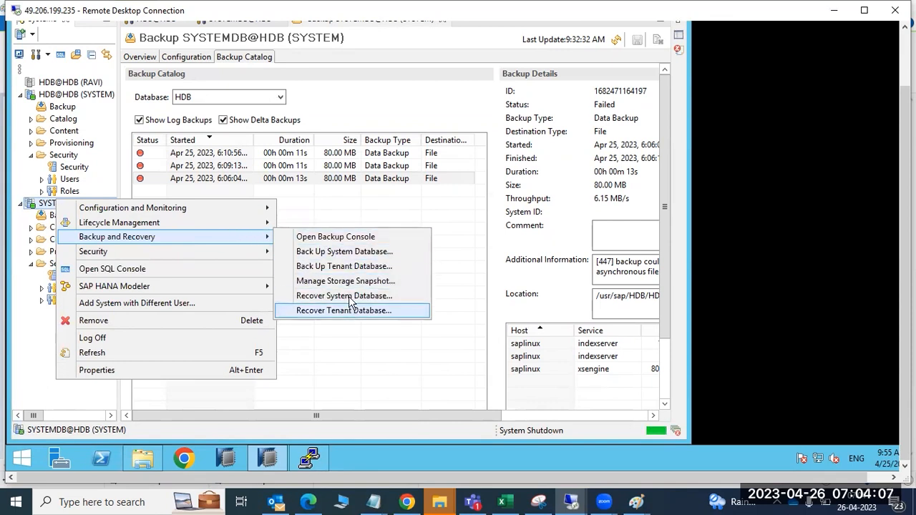
left_click(337, 206)
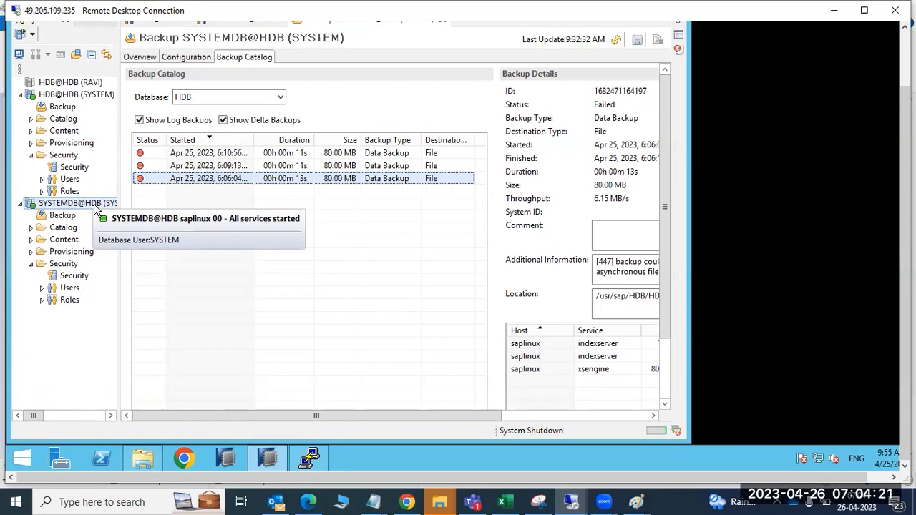
Step: Switch to the PuTTY terminal, ping the host saplinux, and stop the ping
left_click(309, 460)
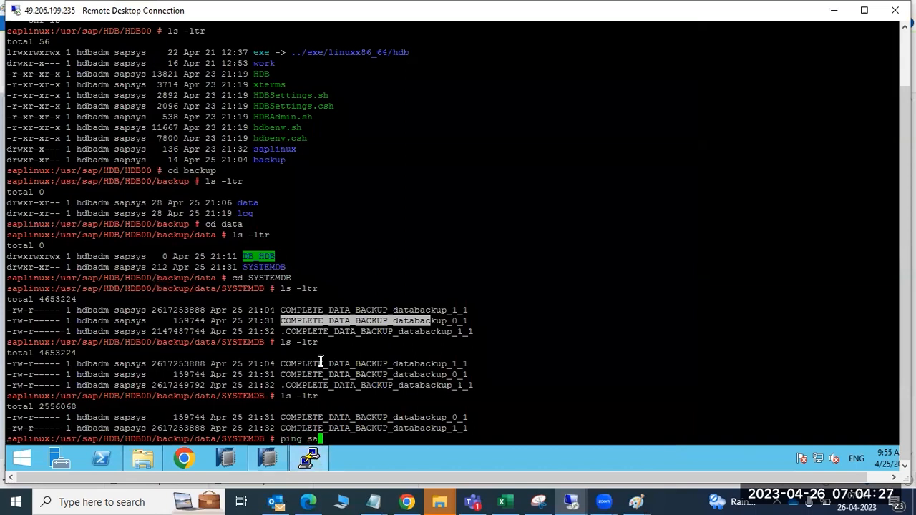
key("Return")
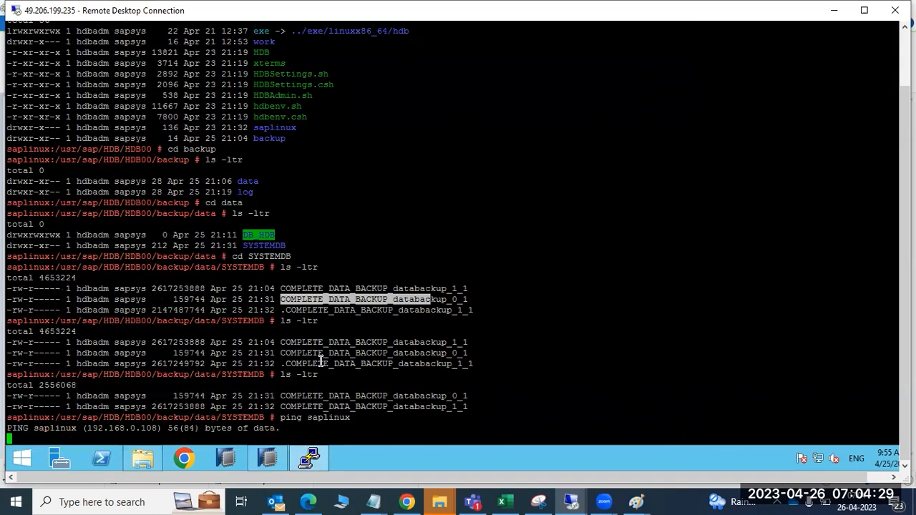
key("ctrl+c")
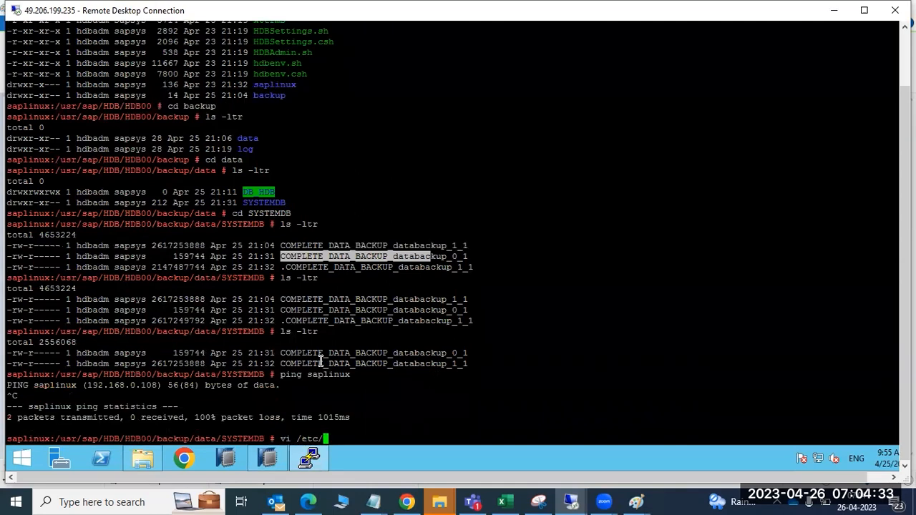
Step: Edit /etc/hosts in vi, setting the saplinux address to 192.168.0.116, and save the file
key("Return")
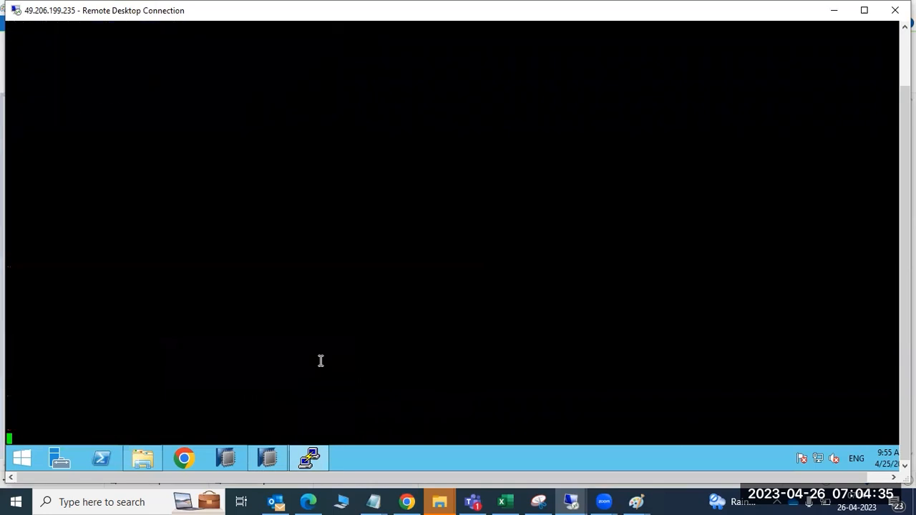
key("i")
key("Left")
key("Left")
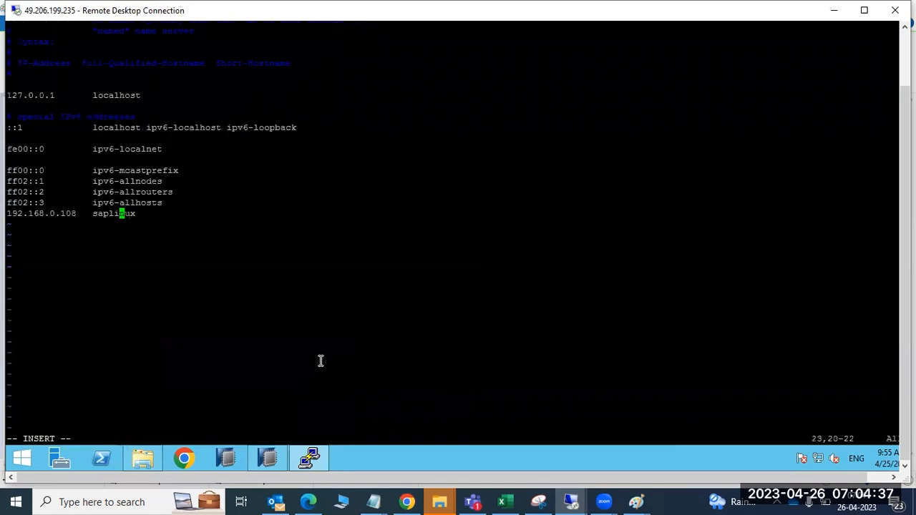
key("Left")
key("Left")
key("BackSpace")
key("Escape")
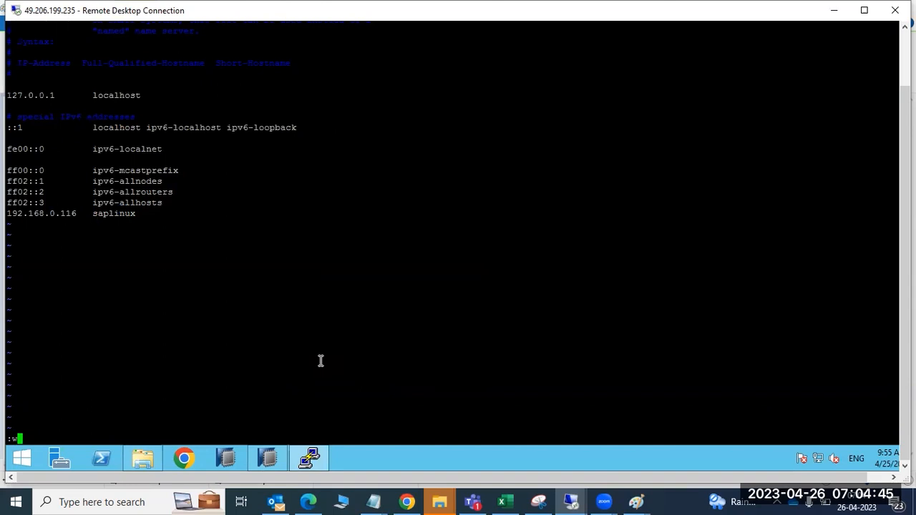
key("Return")
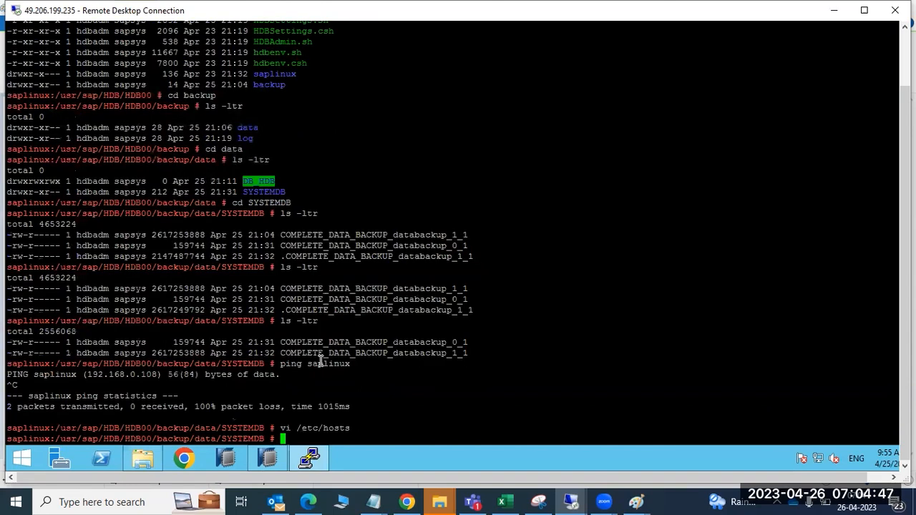
Step: Ping the host saplinux again from the terminal to verify the corrected address, and stop the ping
key("Up")
key("Up")
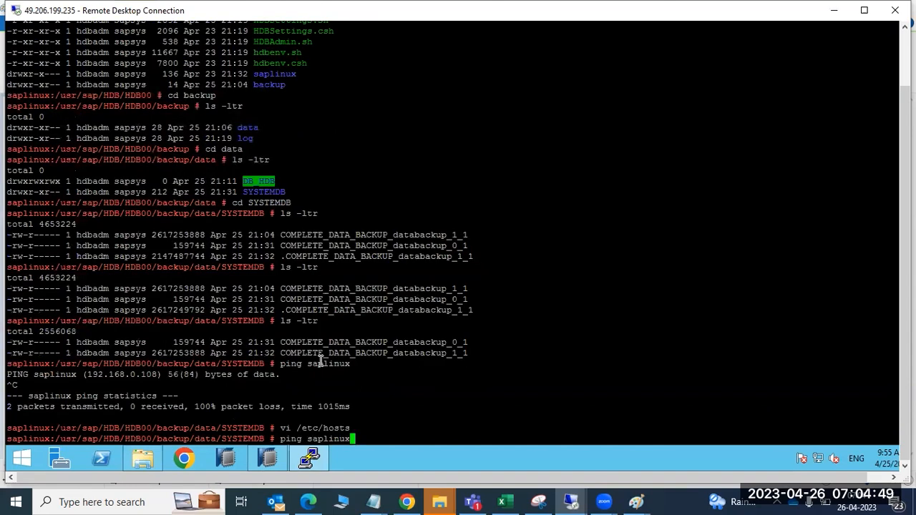
key("Return")
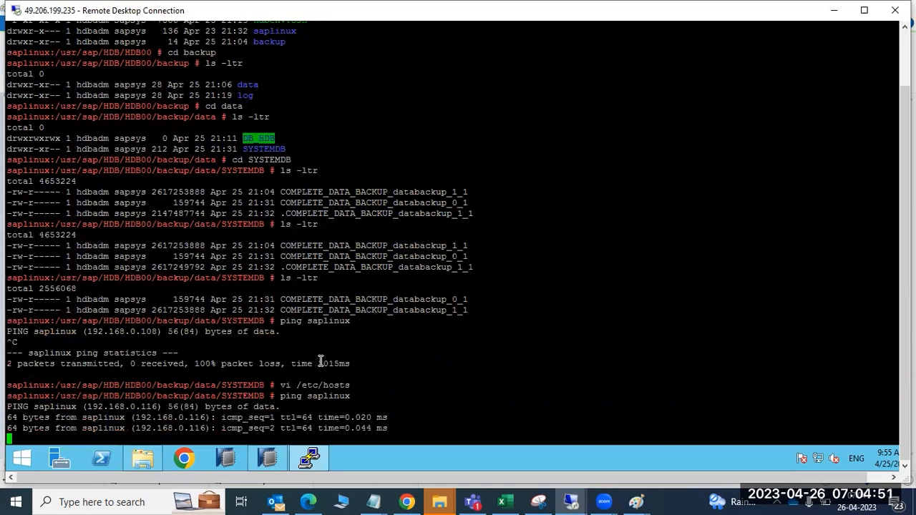
key("ctrl+c")
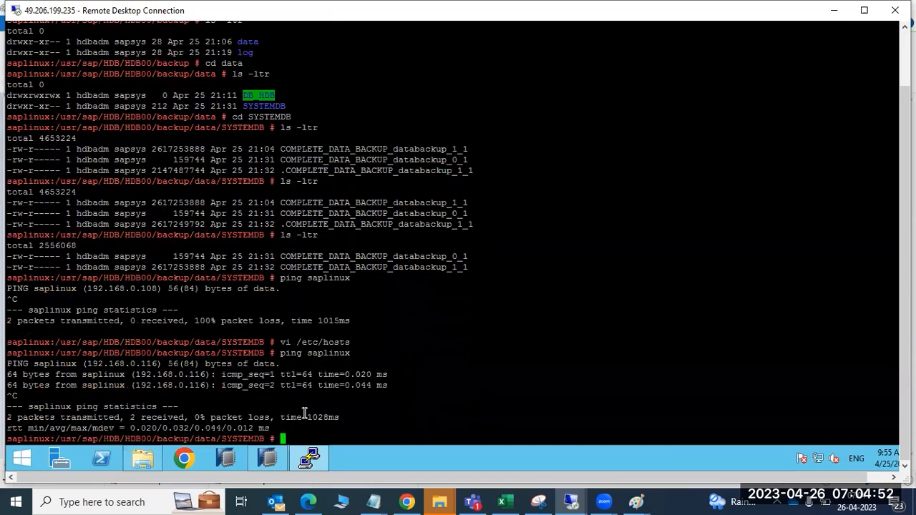
Step: Switch to SAP HANA Studio and check the Landscape services of HDB@HDB (SYSTEM) and SYSTEMDB@HDB (SYSTEM)
left_click(269, 461)
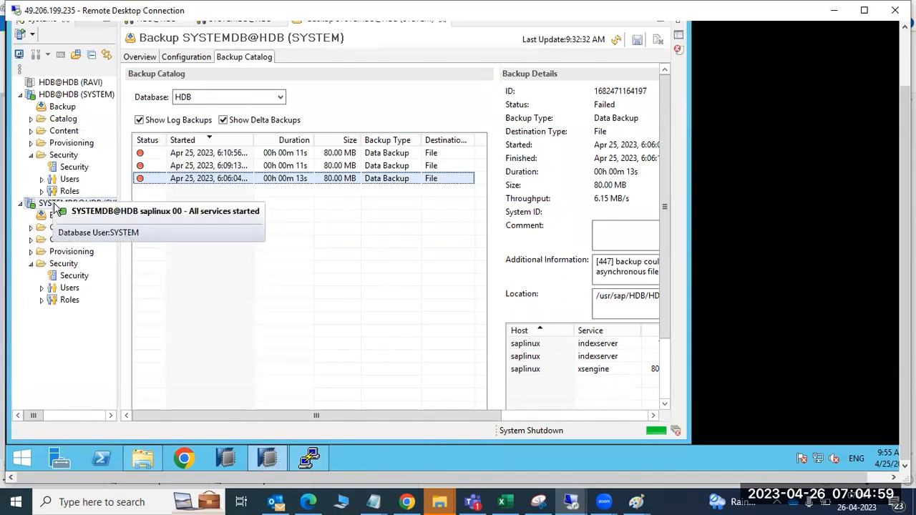
left_click(54, 96)
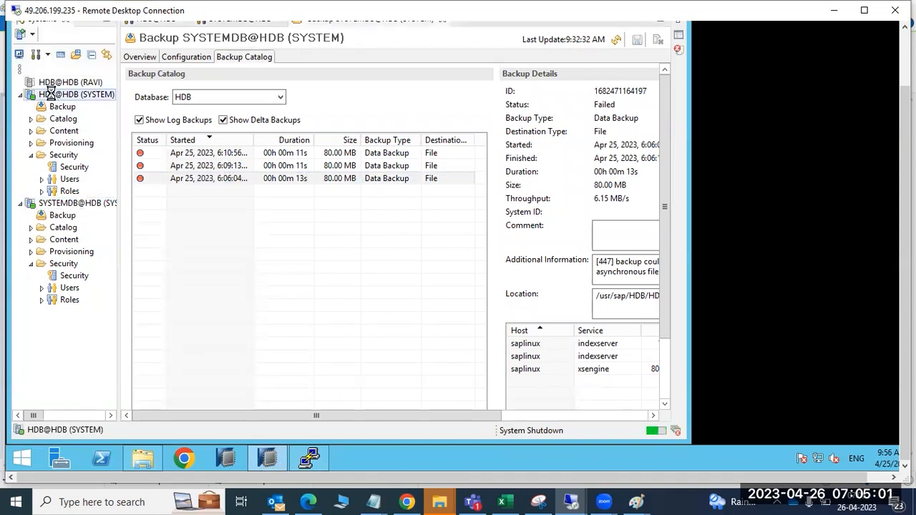
double_click(55, 95)
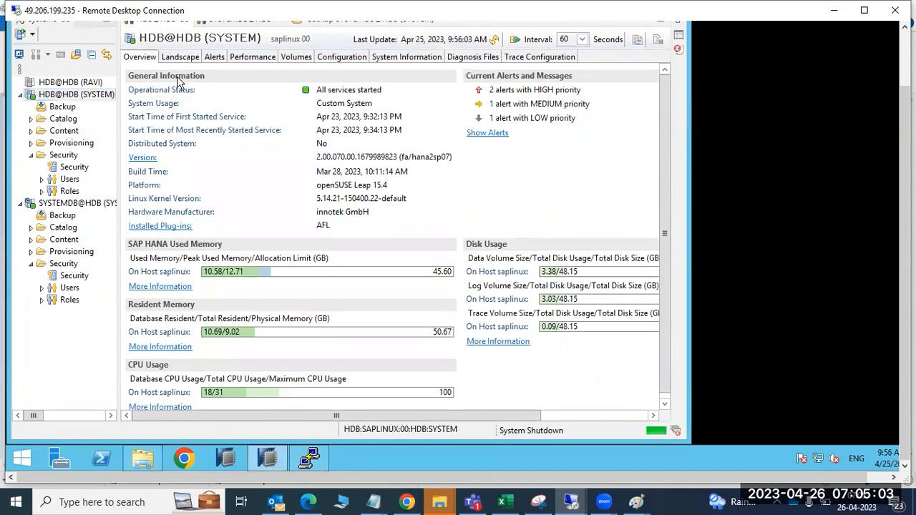
left_click(178, 57)
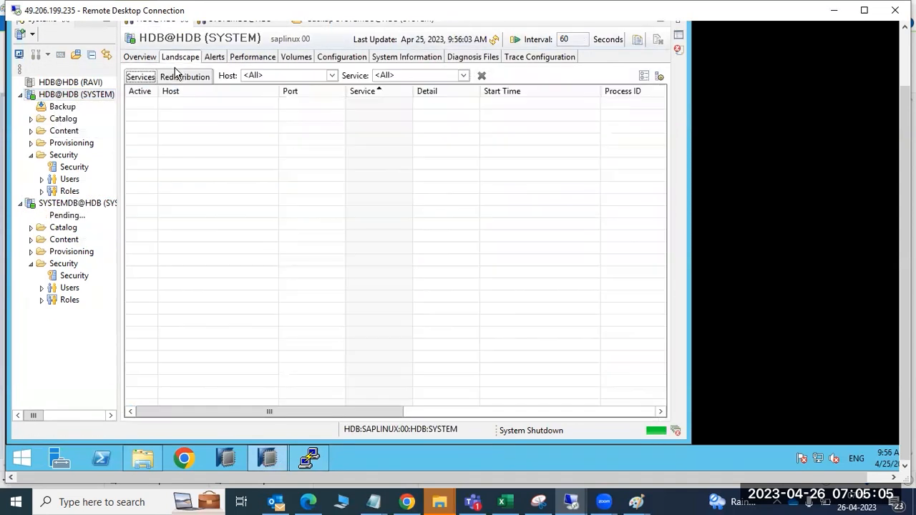
double_click(75, 204)
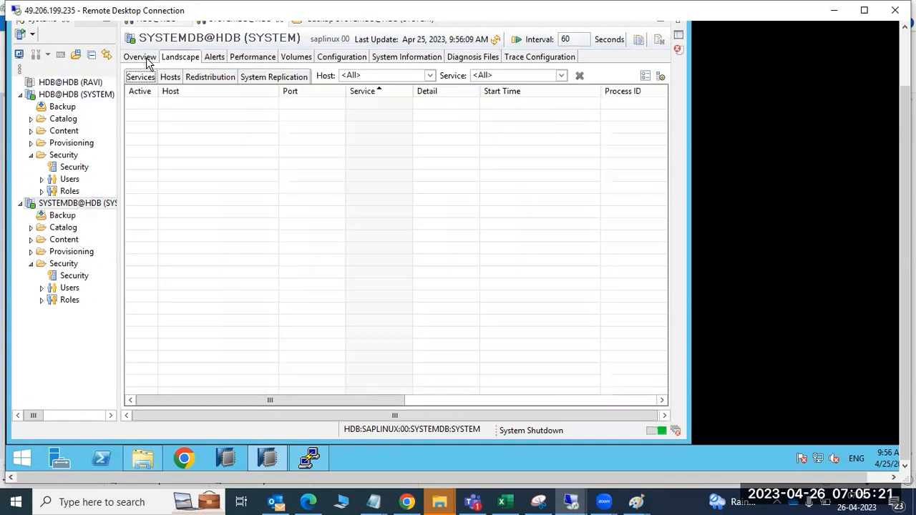
left_click(318, 459)
left_click(317, 458)
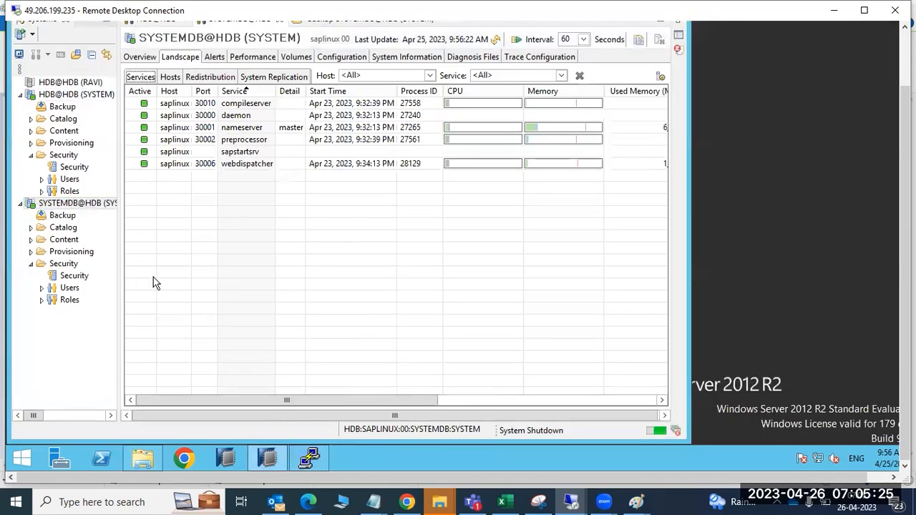
right_click(74, 212)
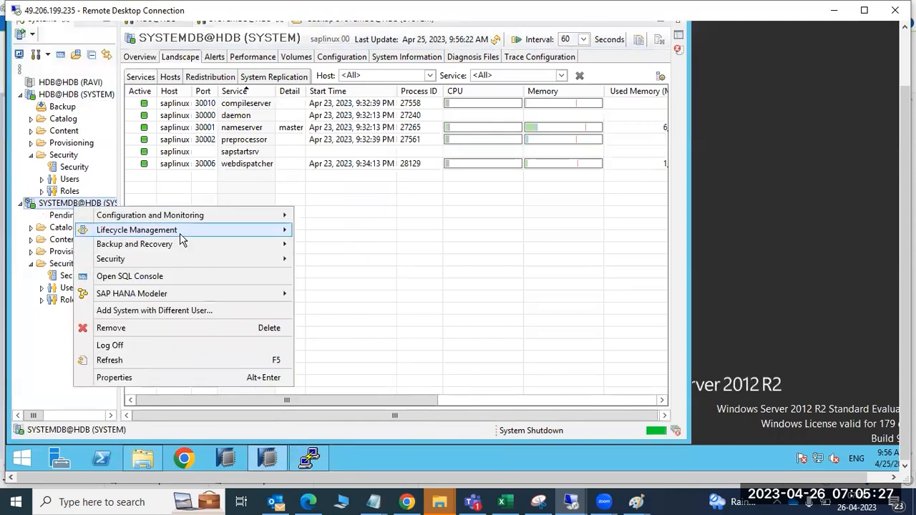
mouse_move(250, 216)
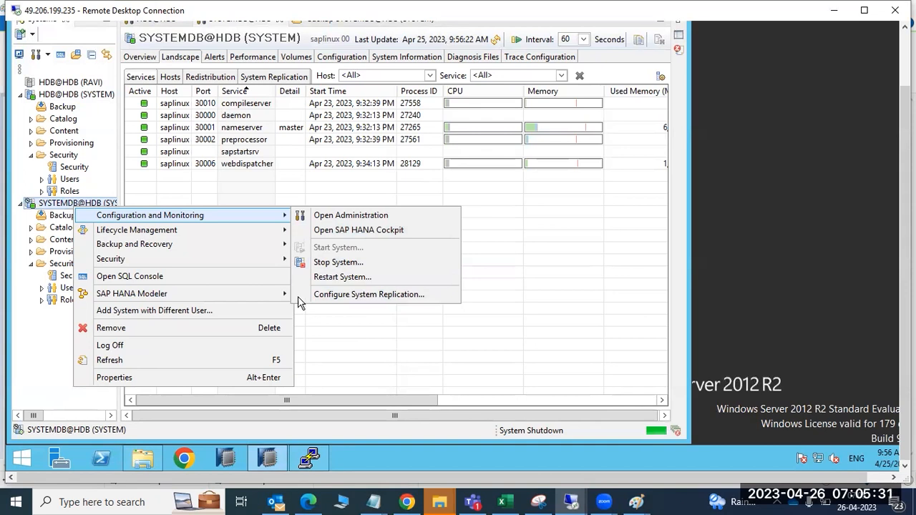
left_click(36, 356)
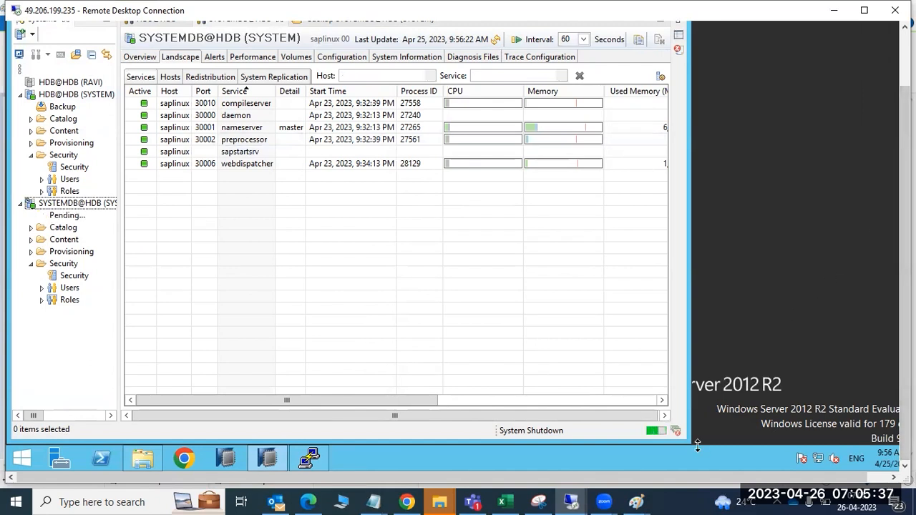
Step: Show the progress of the System Shutdown job, and expand the internal error's details before dismissing it
left_click(677, 433)
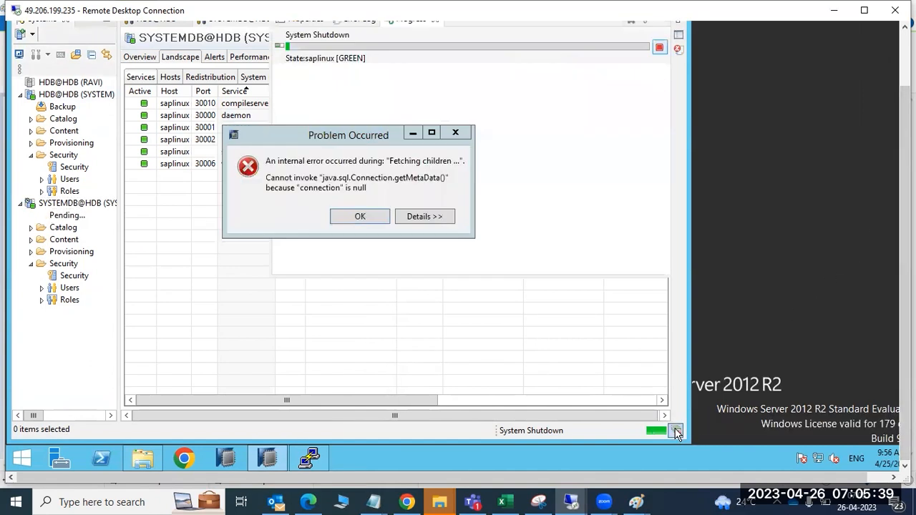
left_click(412, 222)
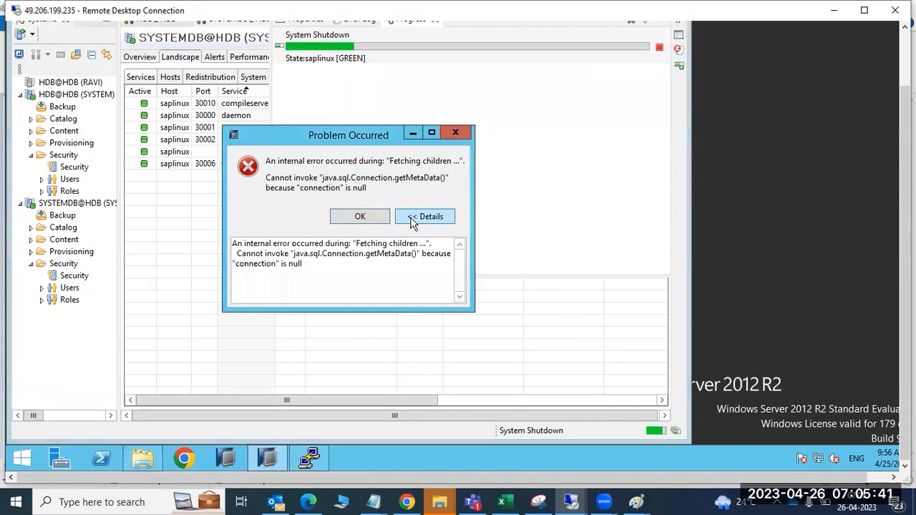
left_click(360, 216)
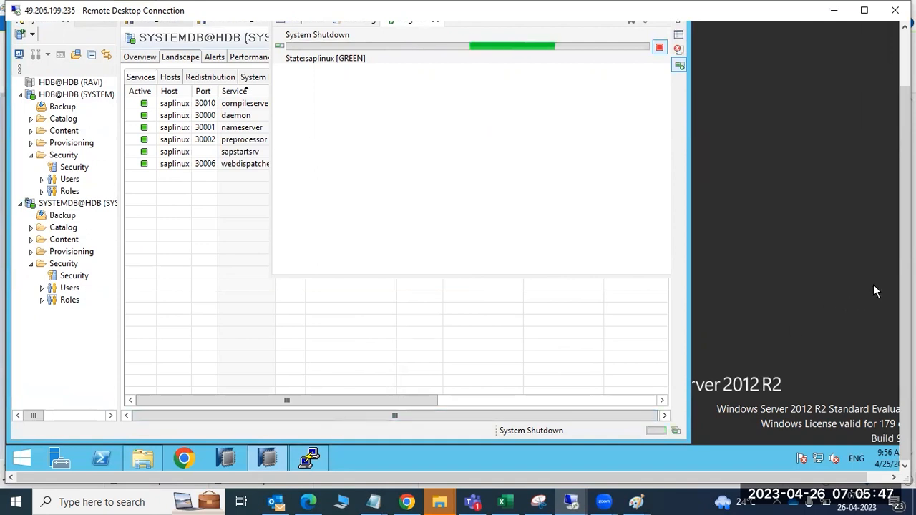
Step: Restore the Progress view beneath the administration editor and refresh the SYSTEMDB@HDB services list
left_click_drag(905, 277, 905, 215)
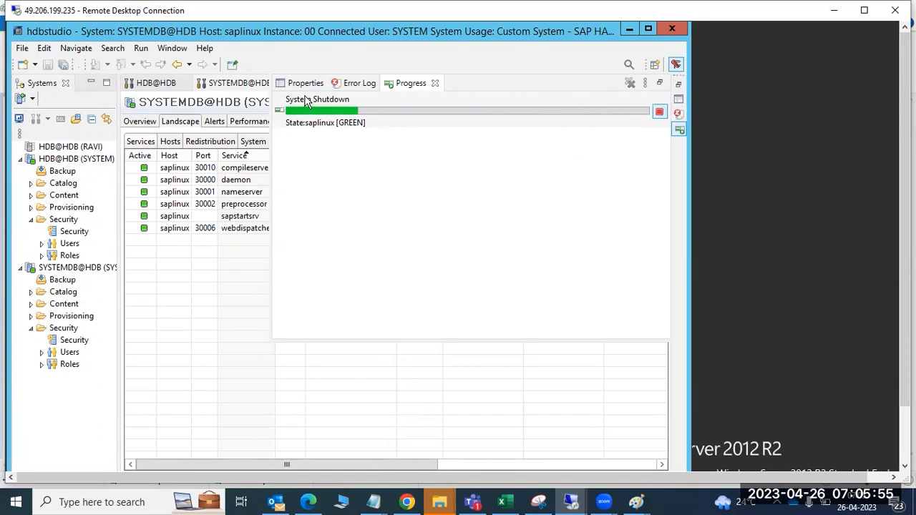
left_click(659, 84)
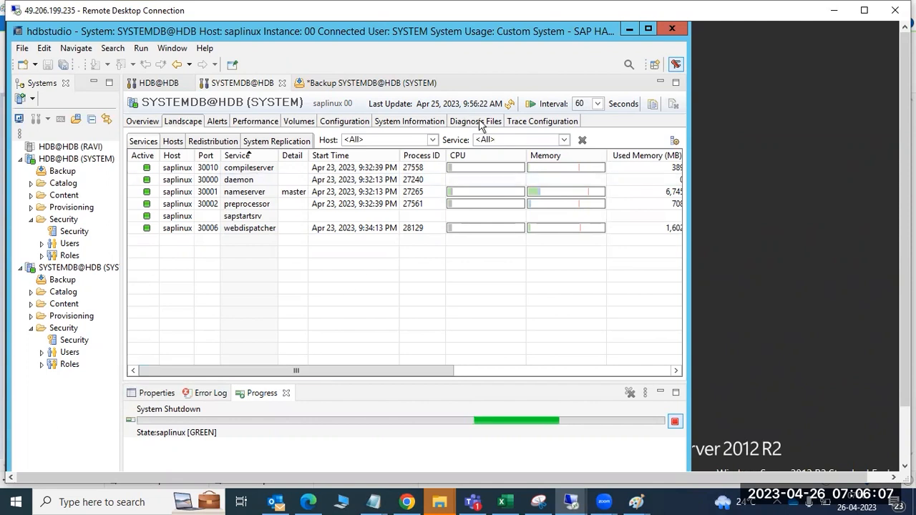
left_click(510, 105)
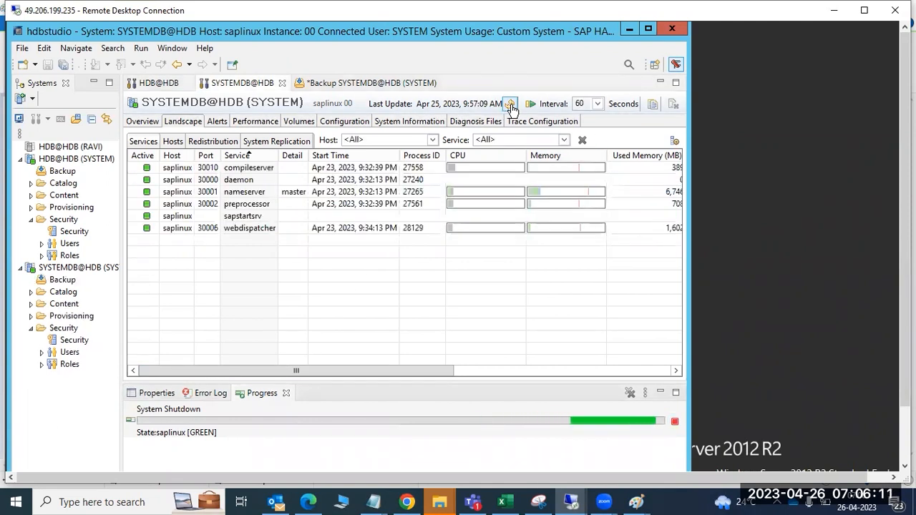
left_click(510, 106)
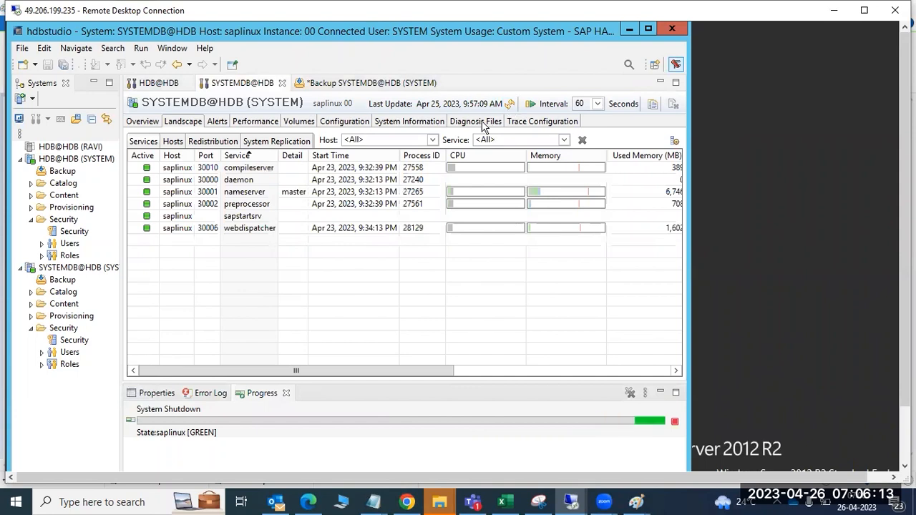
mouse_move(635, 502)
left_click(532, 390)
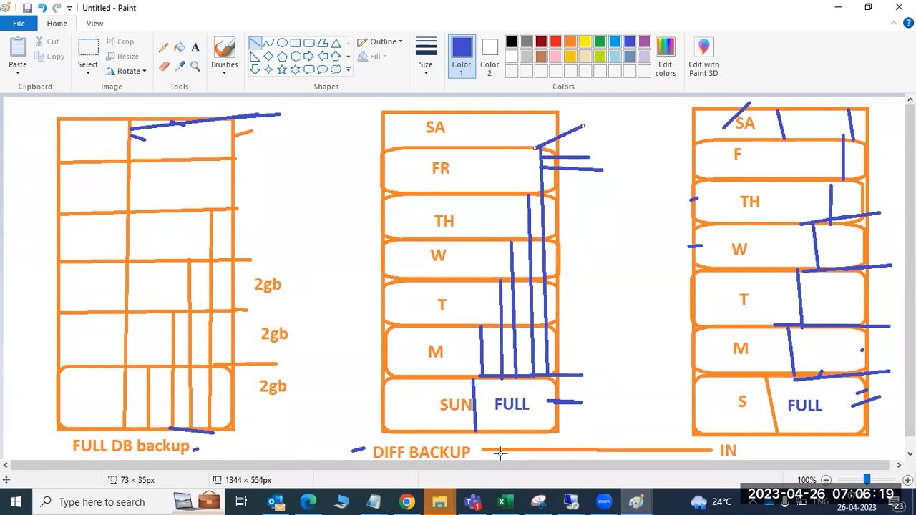
mouse_move(650, 500)
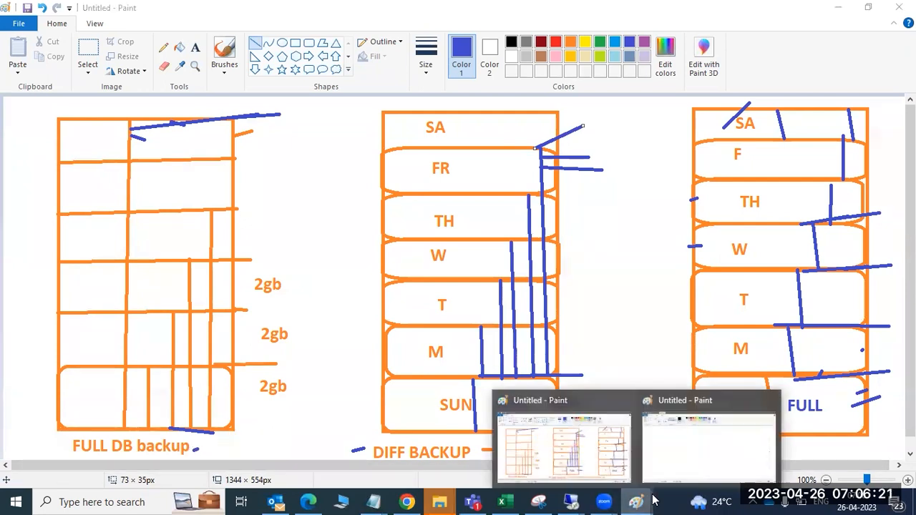
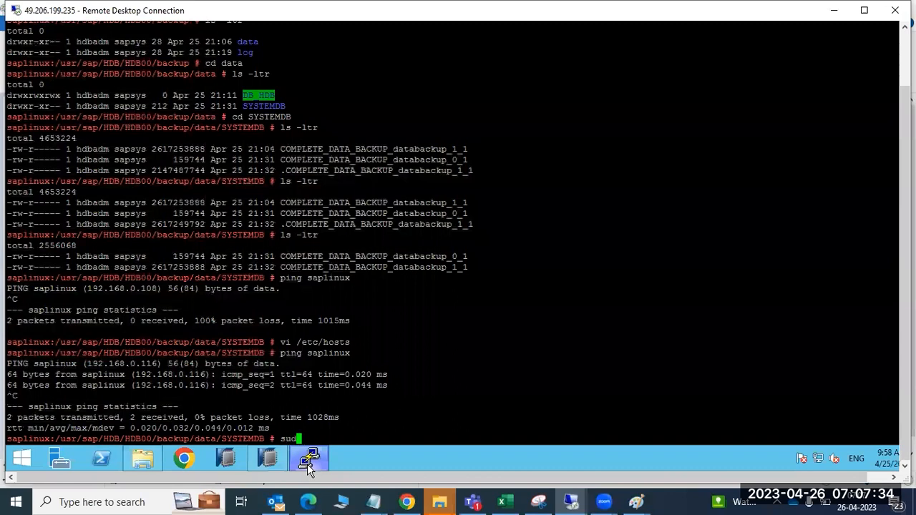
Step: In the PuTTY terminal, discard the partial command and change to the hdbadm user with sudo su - hdbadm
key("ctrl+c")
type("sudo ")
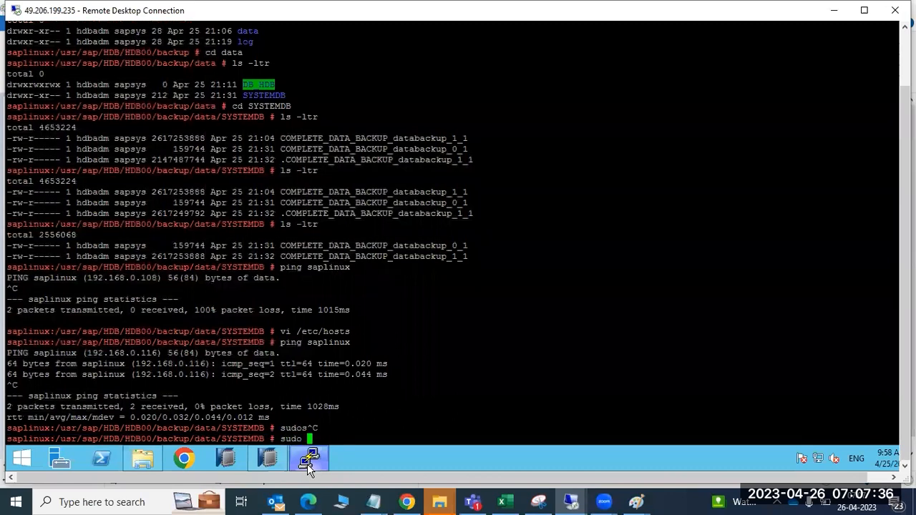
type("su - hdbadm")
key("Return")
Step: Stop the HANA instance as hdbadm with the command HDB stop
type("HDb stop")
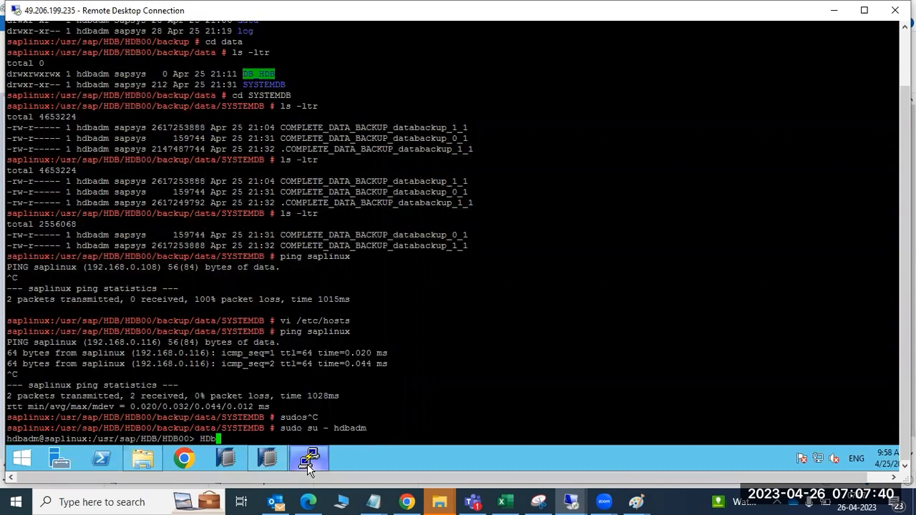
key("BackSpace")
key("BackSpace")
key("BackSpace")
key("BackSpace")
key("BackSpace")
key("BackSpace")
type("B stop")
key("Return")
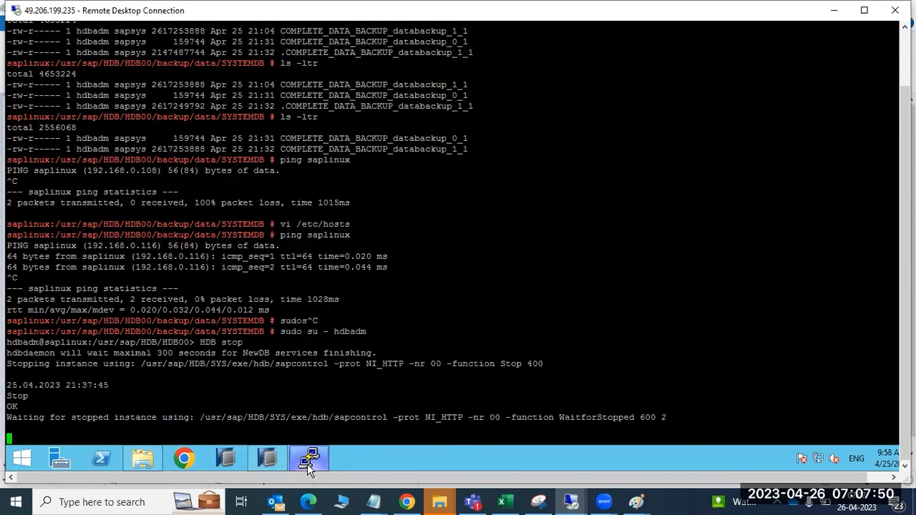
Step: Return to SAP HANA Studio, refresh the SYSTEMDB@HDB services, and check the operational status in its Overview
left_click(269, 459)
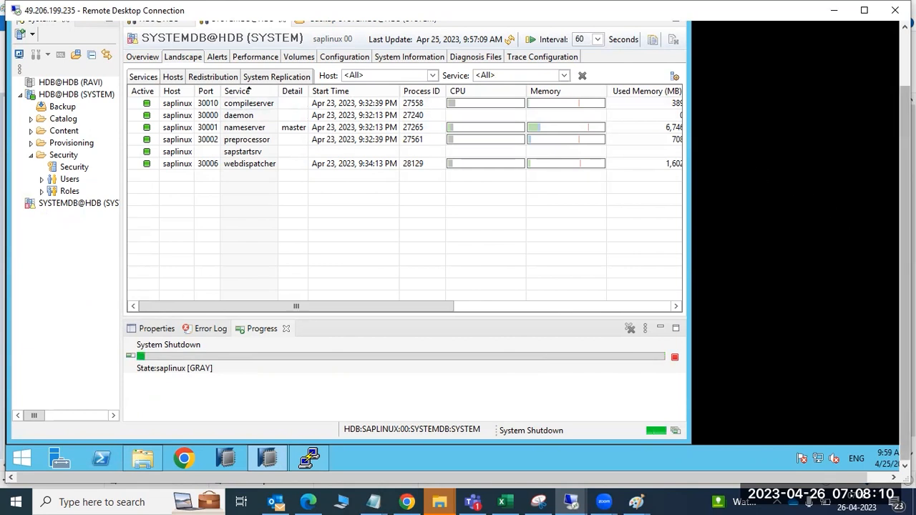
left_click_drag(905, 293, 904, 236)
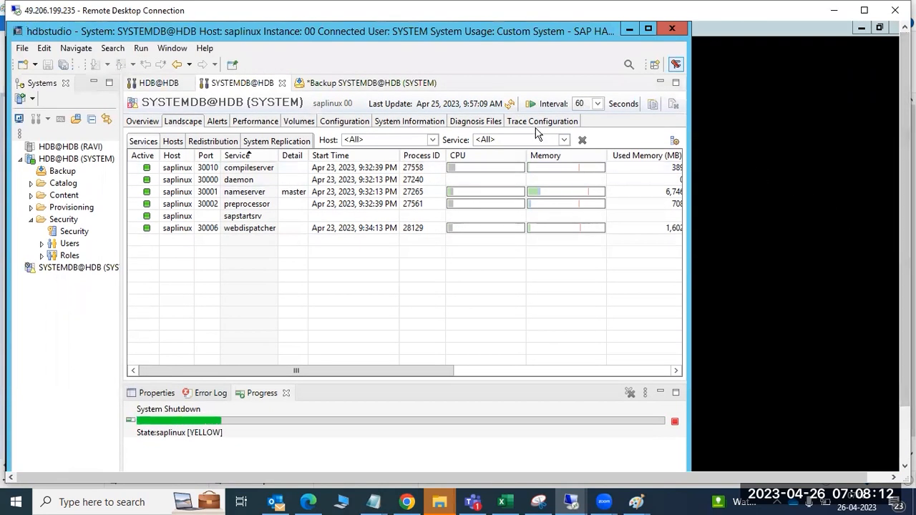
left_click(509, 105)
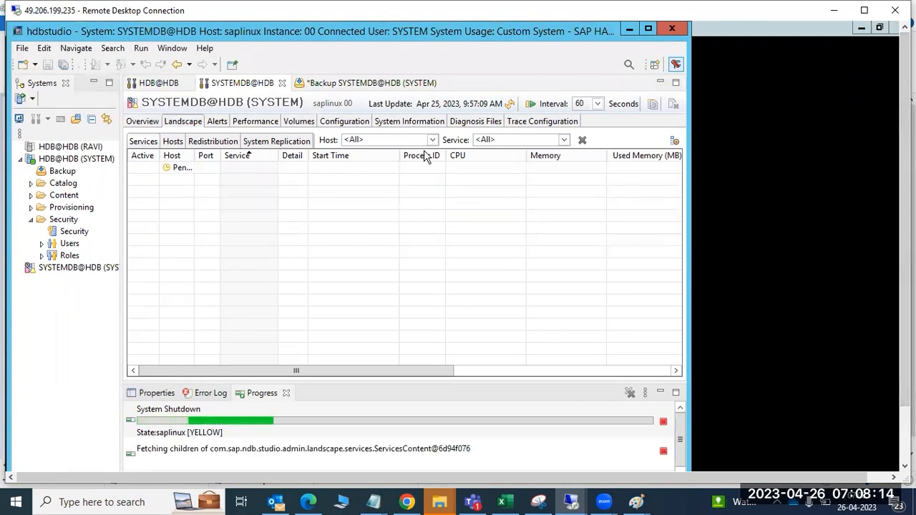
left_click(143, 122)
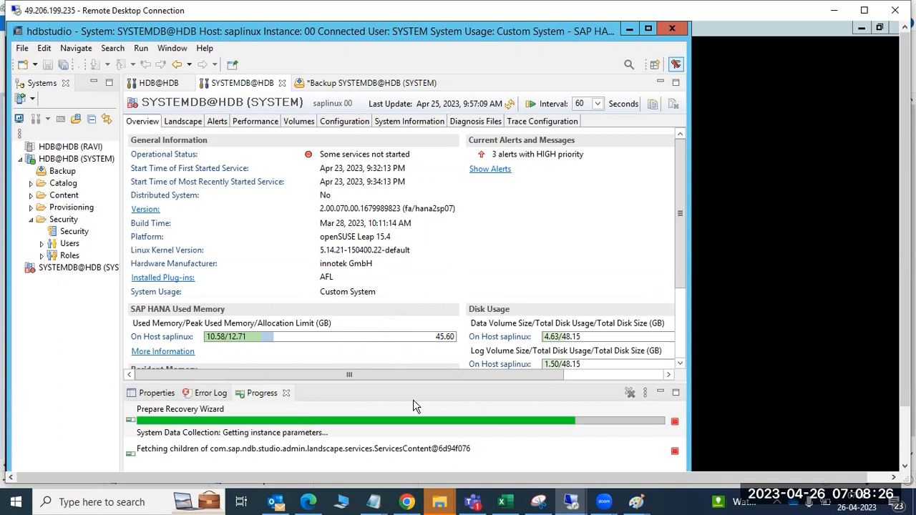
Step: Check the HDB stop output in the PuTTY terminal and return to SAP HANA Studio
left_click_drag(904, 394, 904, 457)
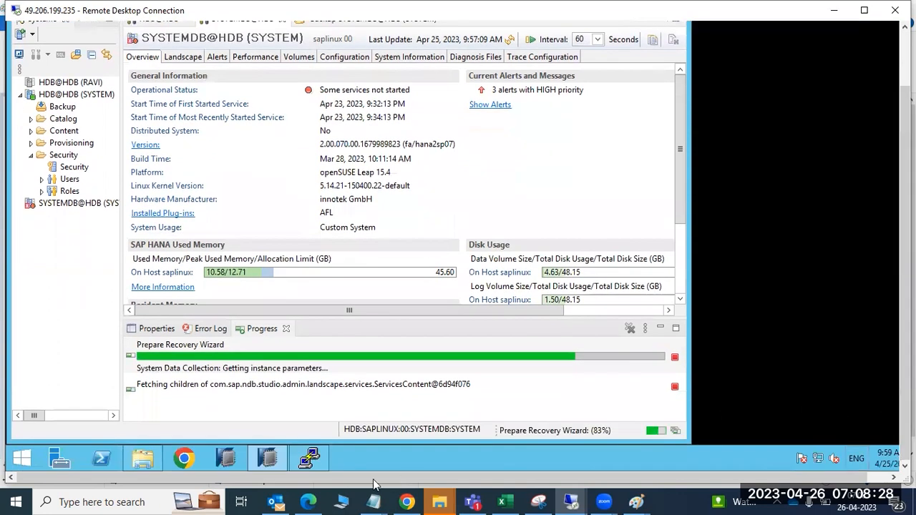
left_click(309, 458)
left_click(308, 455)
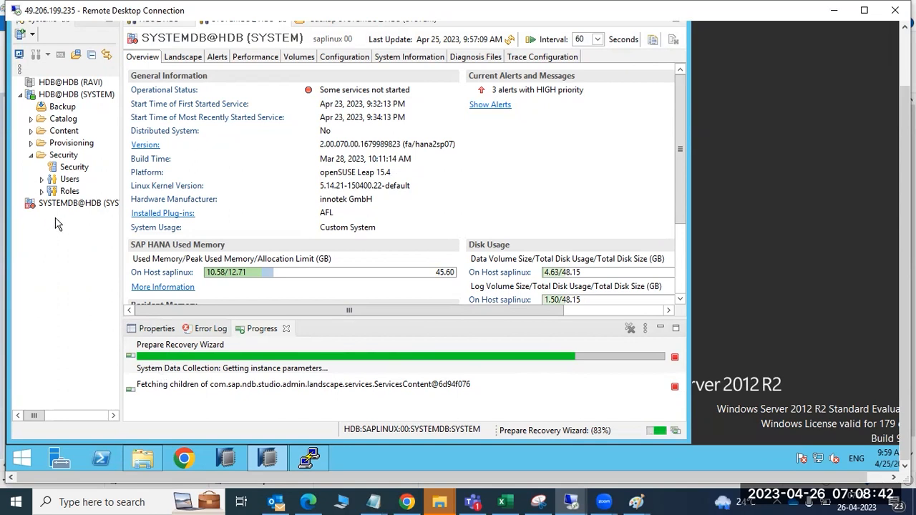
Step: Reposition the Recovery of SYSTEMDB@HDB dialog to uncover the systems tree, and review its recovery type options
mouse_move(60, 207)
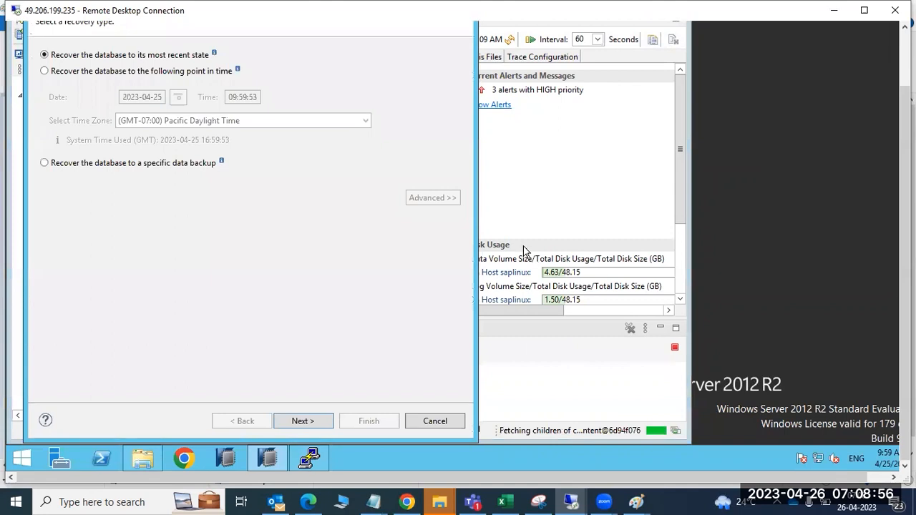
left_click_drag(905, 207, 904, 151)
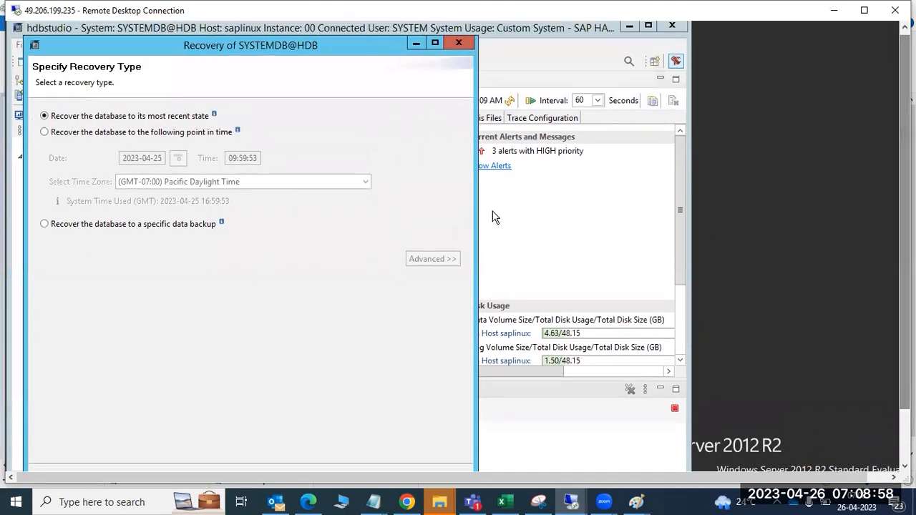
left_click_drag(191, 46, 258, 45)
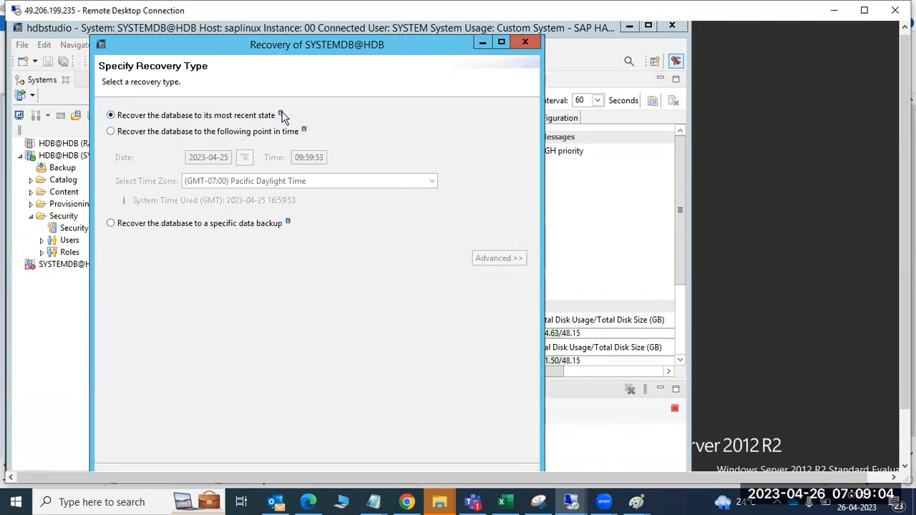
mouse_move(280, 115)
left_click_drag(261, 50, 370, 66)
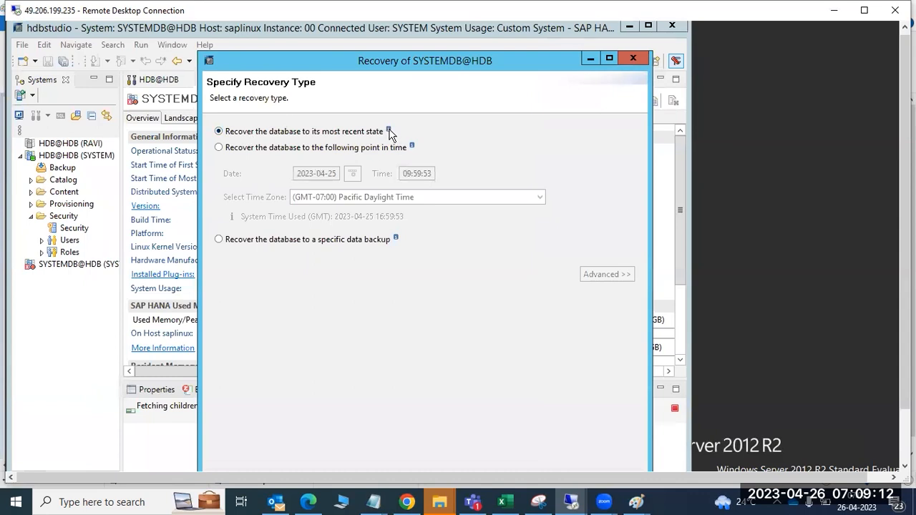
Step: Choose recovery to a point in time for SYSTEMDB@HDB and set the recovery time to 09:50:53
mouse_move(389, 131)
left_click(264, 148)
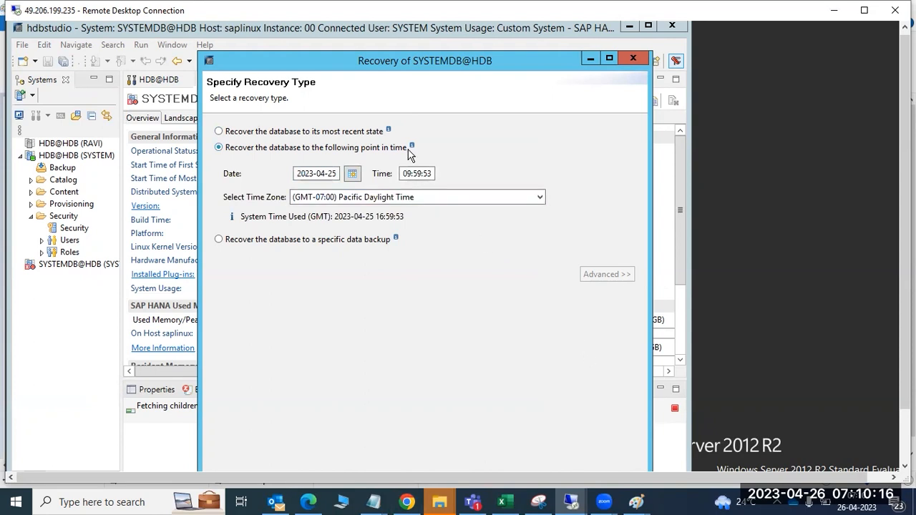
mouse_move(413, 142)
left_click(417, 173)
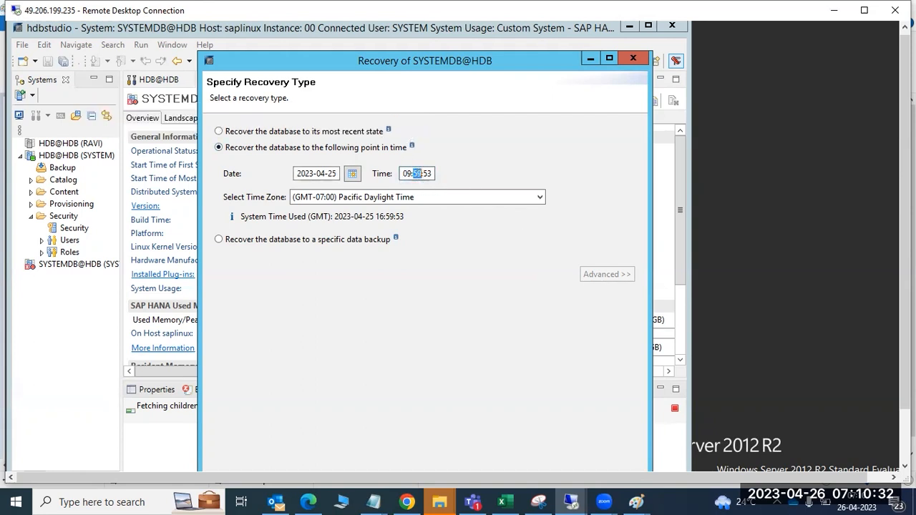
left_click_drag(904, 222, 904, 255)
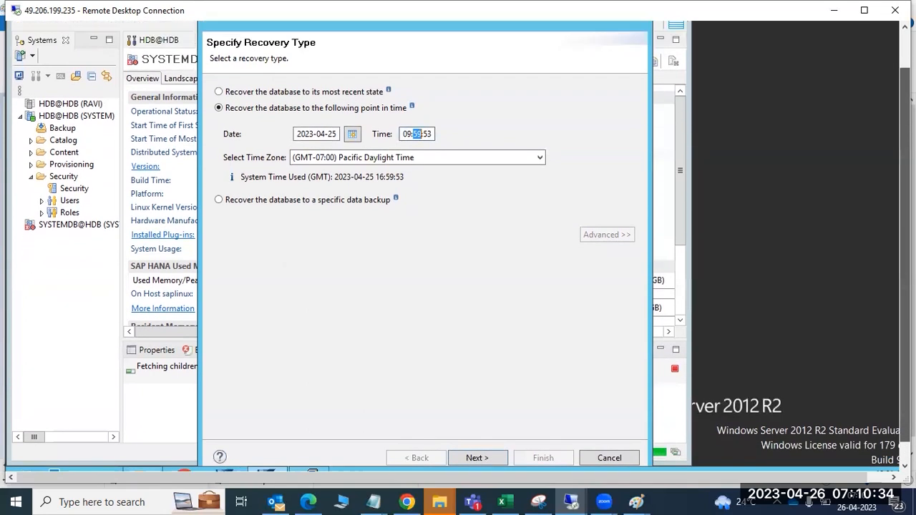
left_click_drag(904, 393, 872, 358)
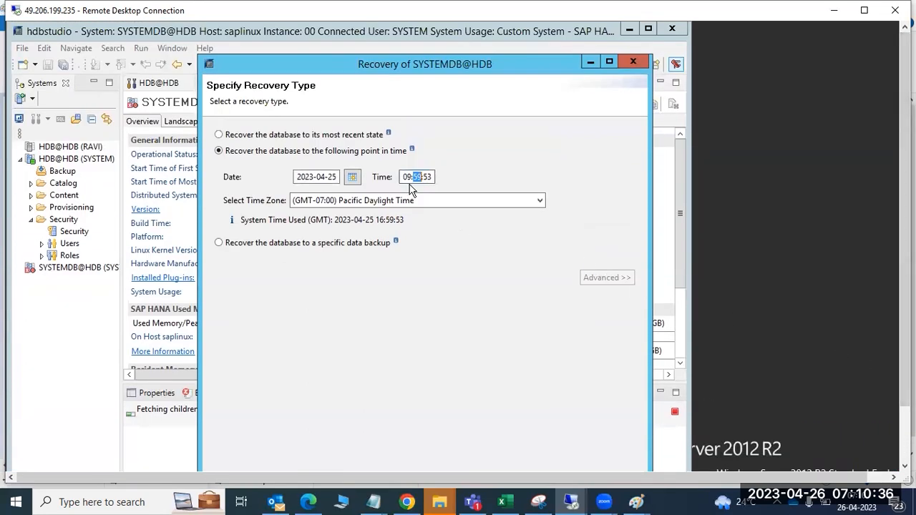
type("50")
left_click_drag(904, 347, 902, 409)
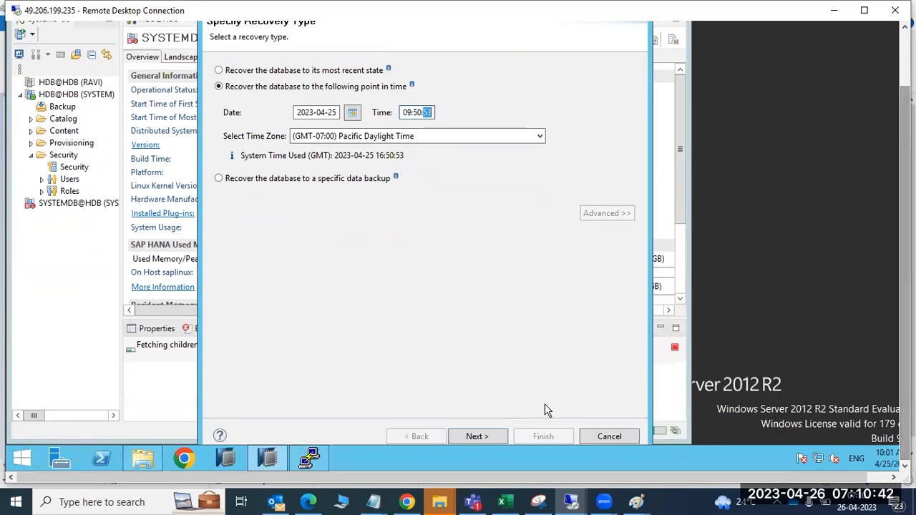
Step: Try to find a data backup for the chosen point in time in the backup catalog, and go back to the recovery type selection
left_click(479, 437)
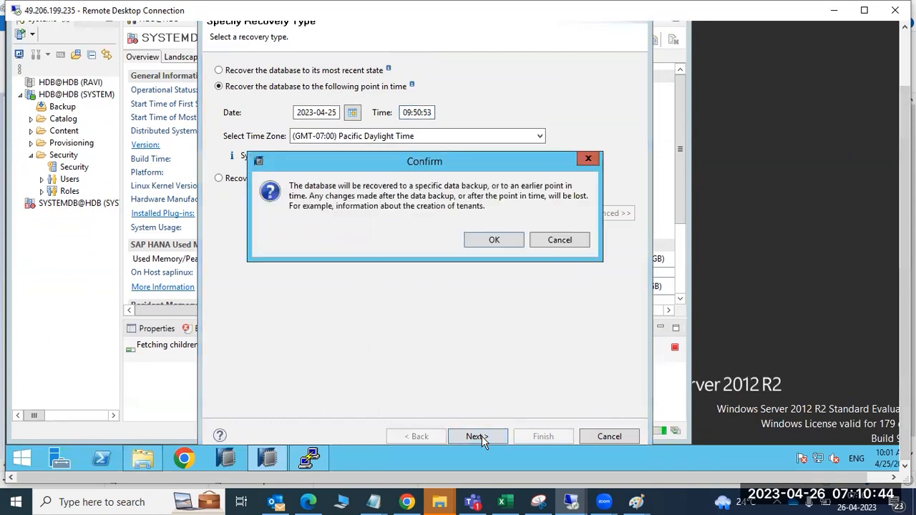
left_click(492, 243)
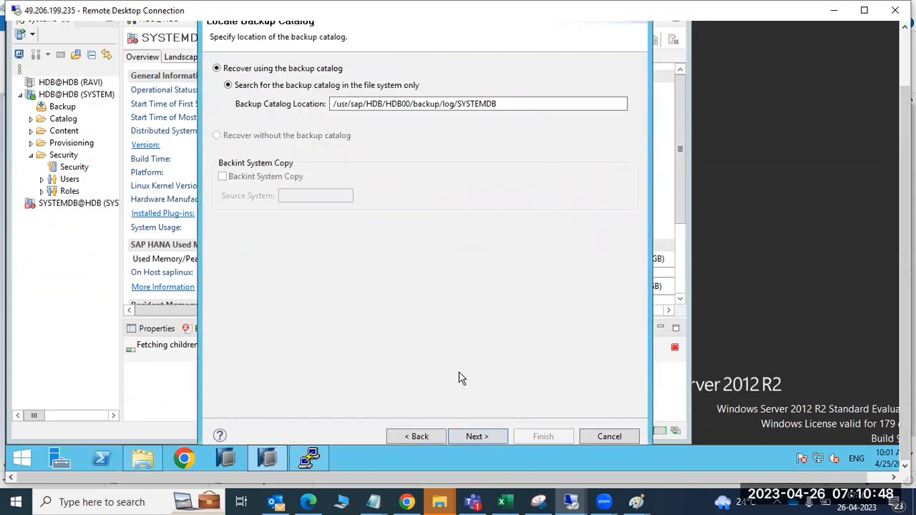
left_click(467, 436)
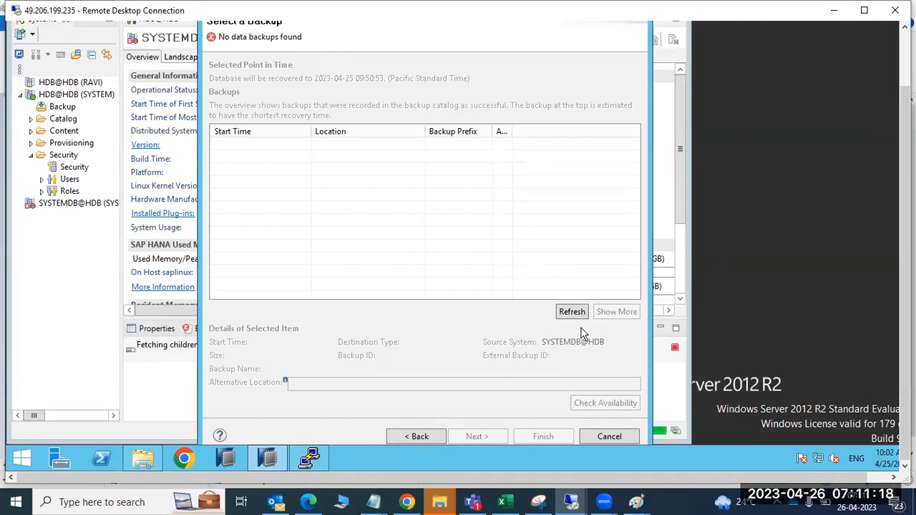
left_click(419, 437)
left_click(418, 436)
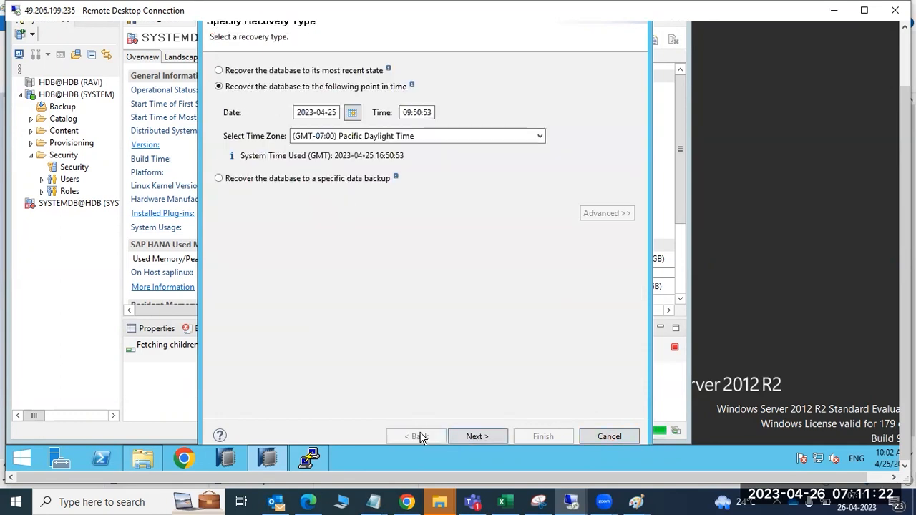
Step: Choose recovery to a specific data backup, accept the data loss notice, and fetch the backup catalog from /usr/sap/HDB/HDB00/backup/log/SYSTEMDB
left_click(236, 185)
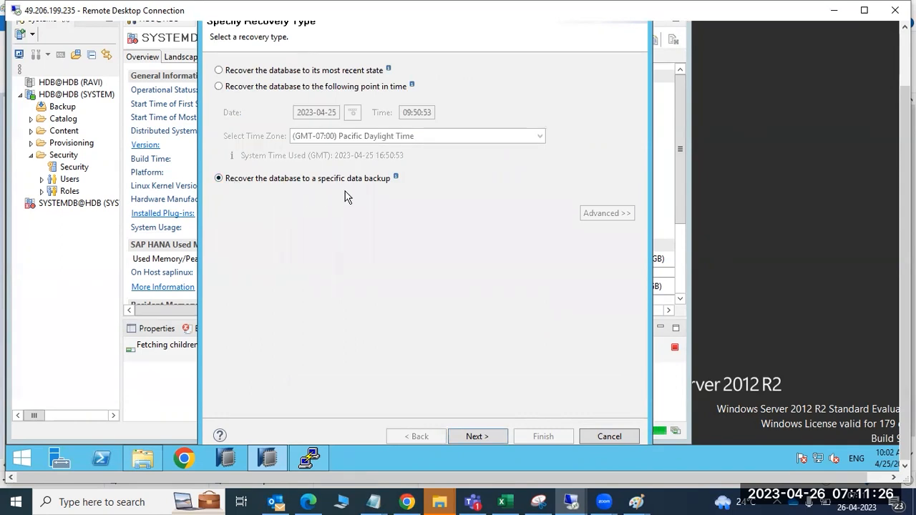
mouse_move(397, 179)
left_click(481, 437)
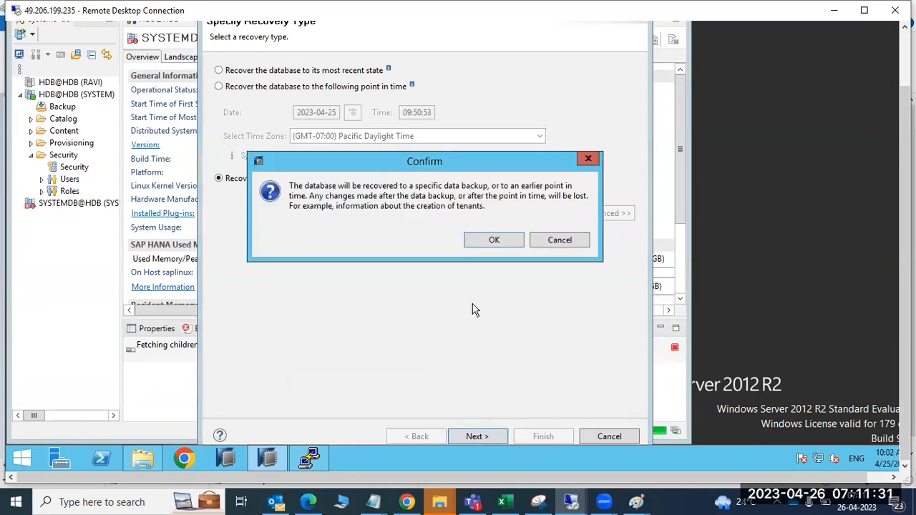
left_click(477, 243)
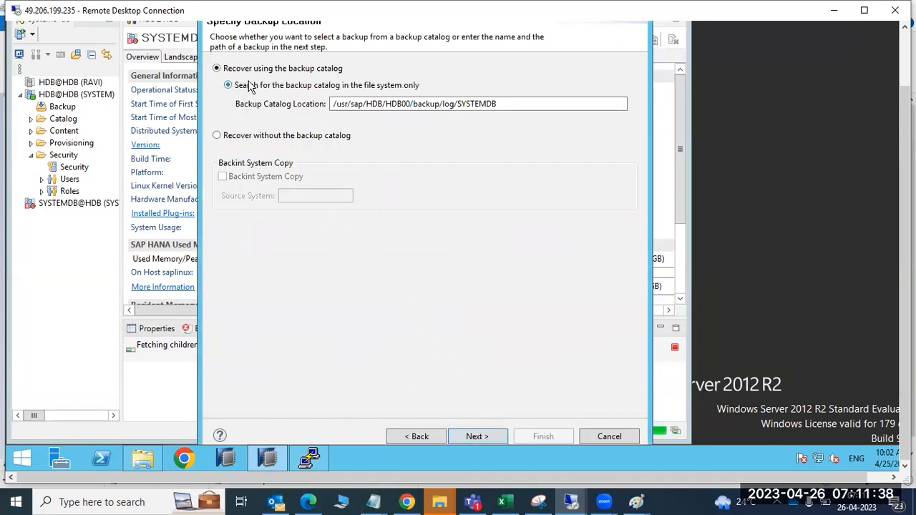
left_click_drag(434, 104, 475, 108)
left_click(475, 436)
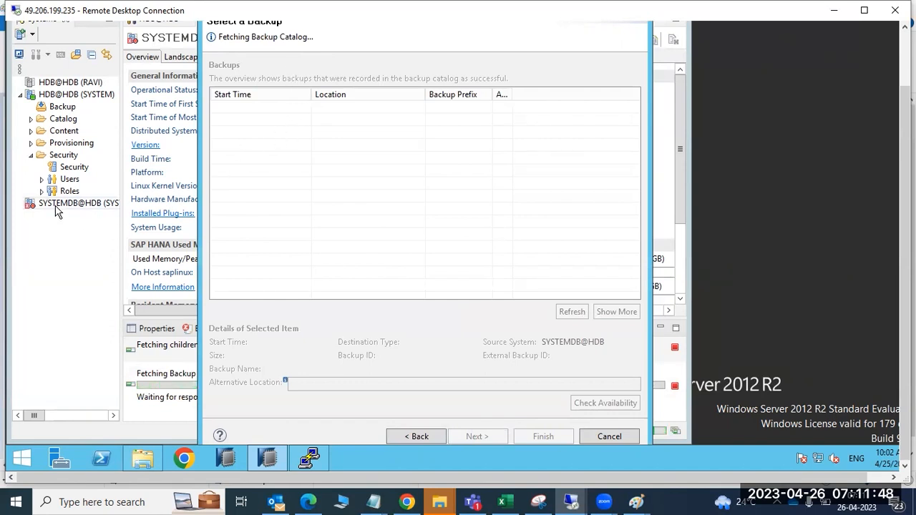
mouse_move(56, 206)
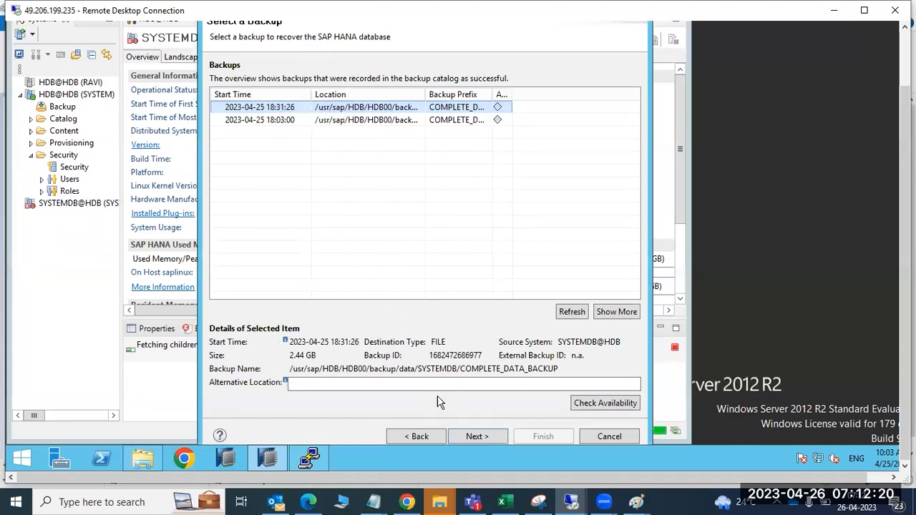
left_click(468, 437)
left_click(468, 436)
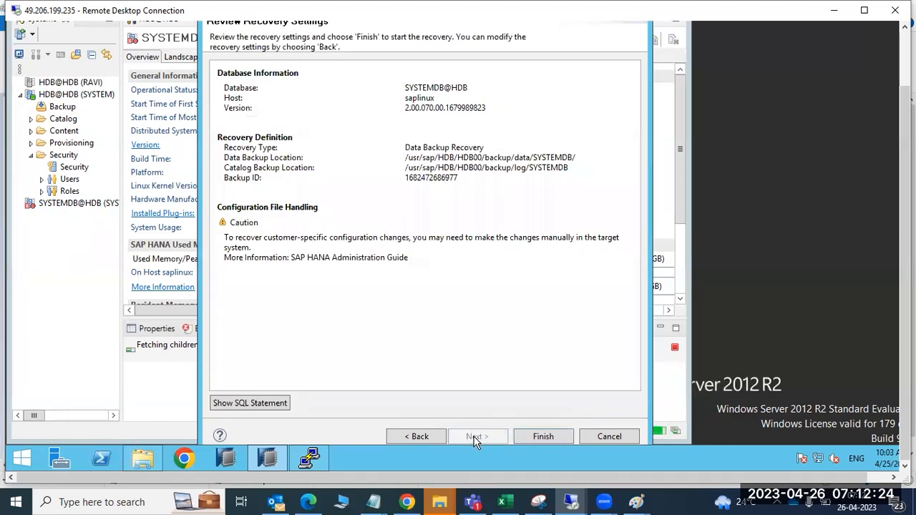
left_click(542, 436)
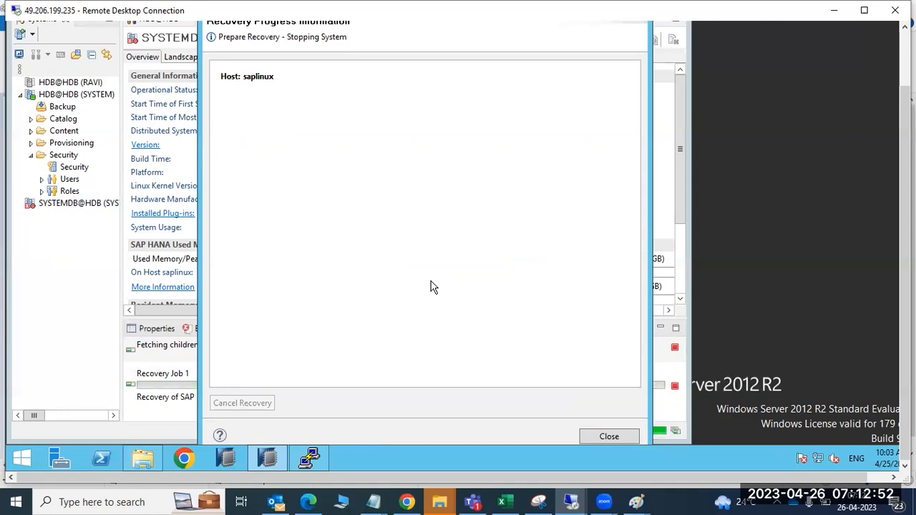
left_click(636, 502)
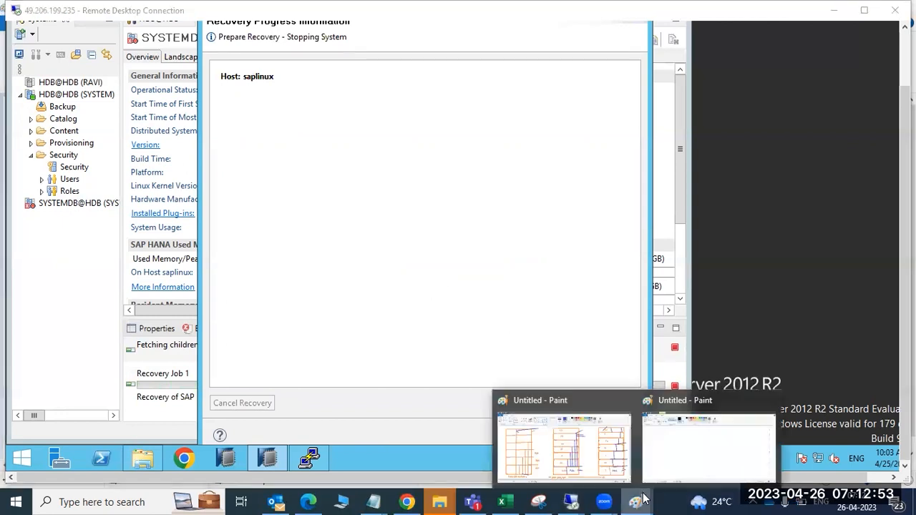
left_click(670, 450)
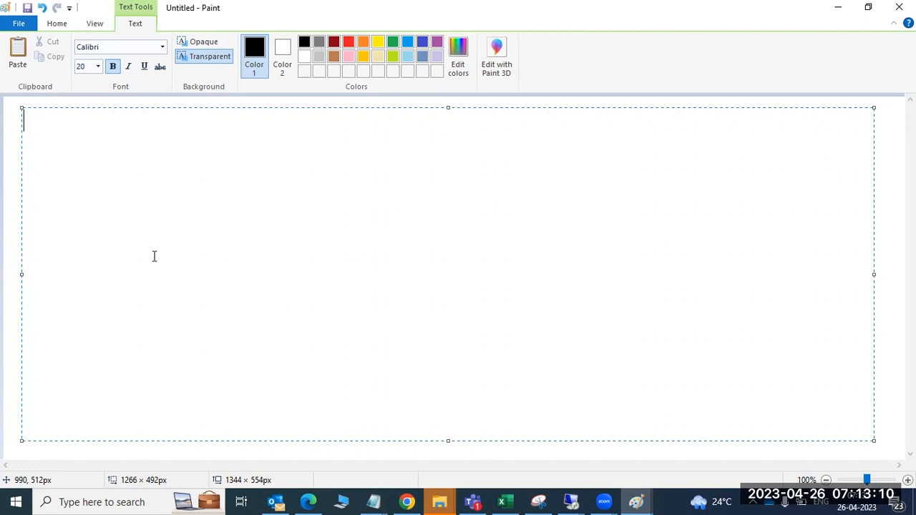
left_click(835, 10)
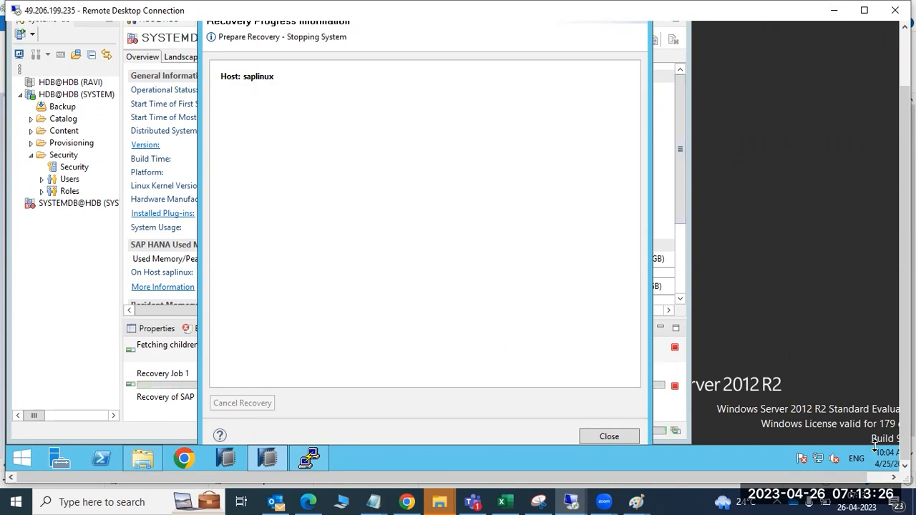
Step: Check the running HANA processes in the PuTTY terminal with the command HDB info, and return to the recovery progress in SAP HANA Studio
mouse_move(886, 459)
left_click(311, 458)
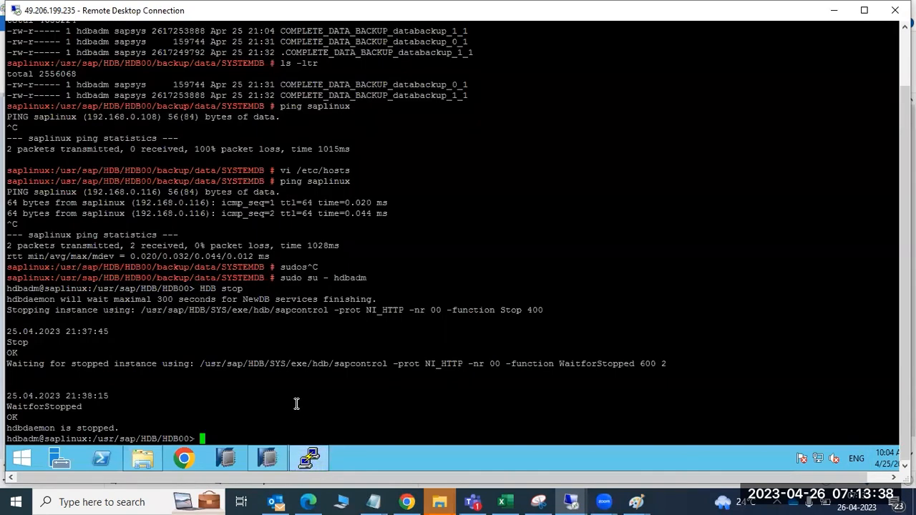
type("HDB info")
key("Return")
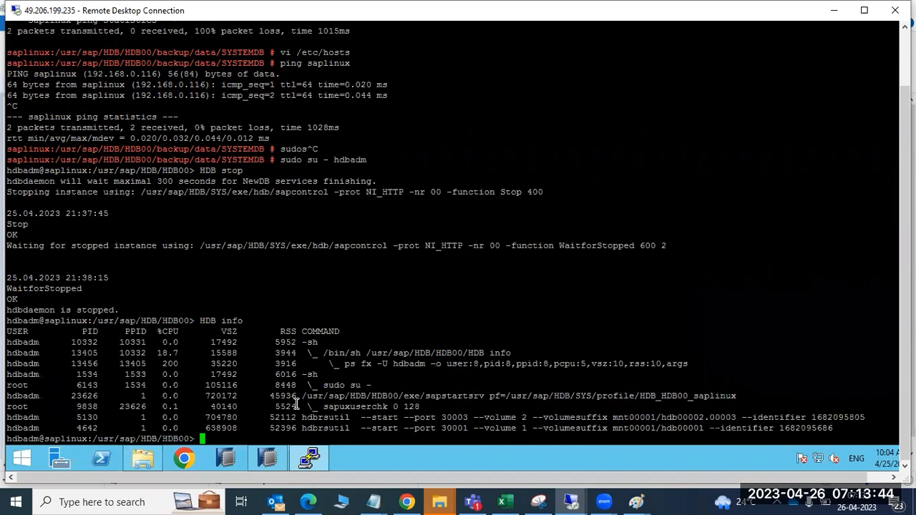
left_click(314, 455)
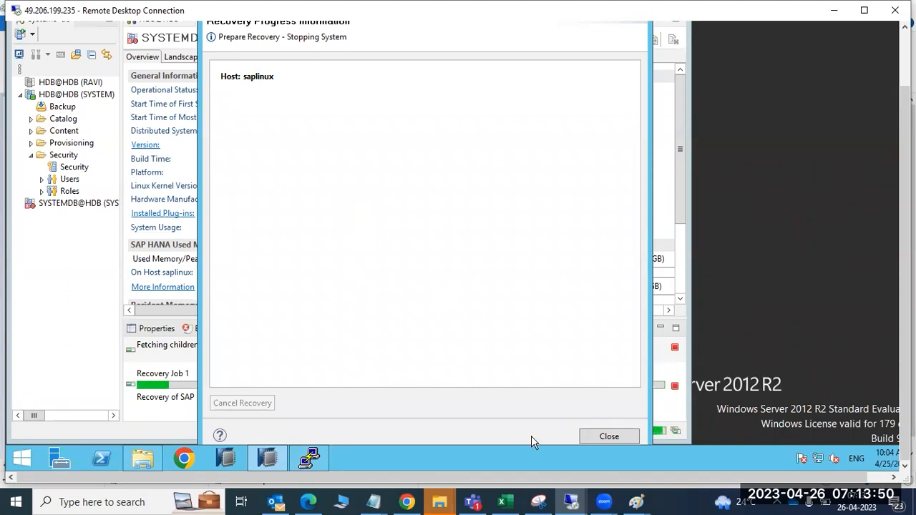
Step: Switch to Paint and write the notes "Whar are the DELTA backups", "WHat is diff b/w complete and incre" and "recovery types" on separate lines
mouse_move(636, 500)
left_click(684, 451)
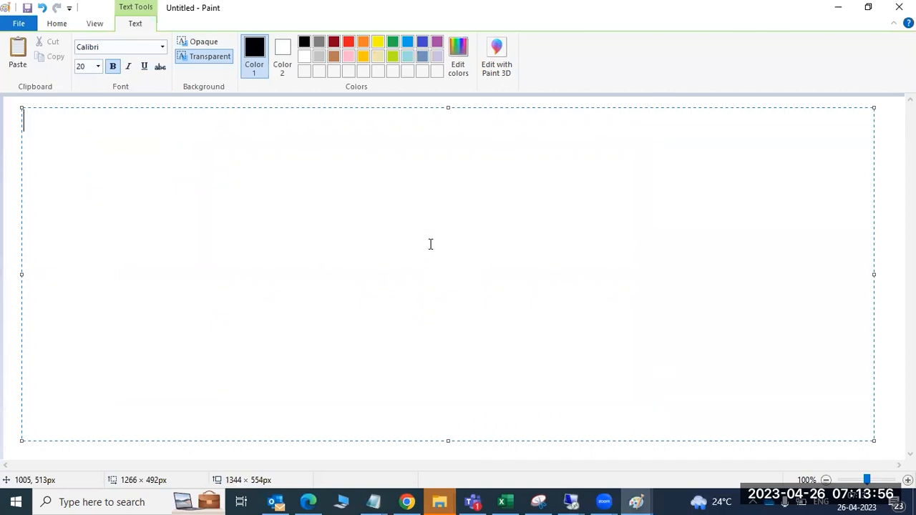
type("Whar ar")
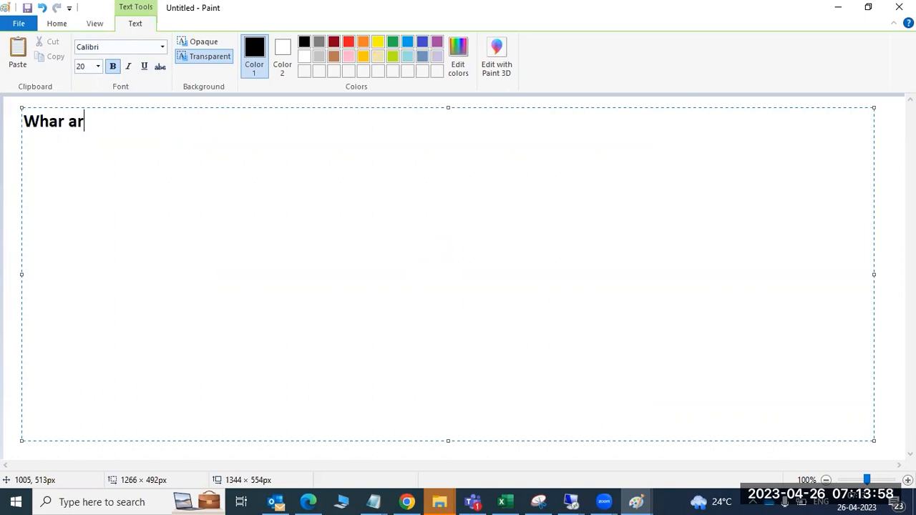
type("e the DELTA")
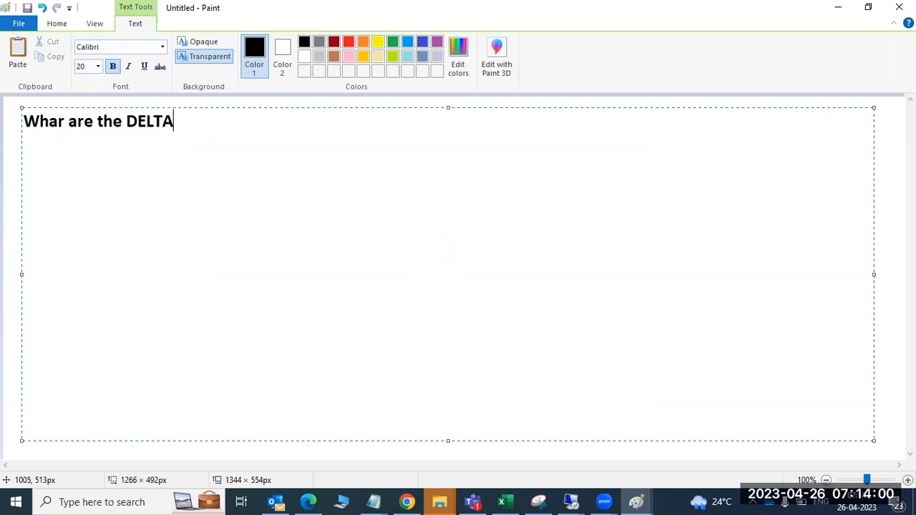
type(" backups")
key("Return")
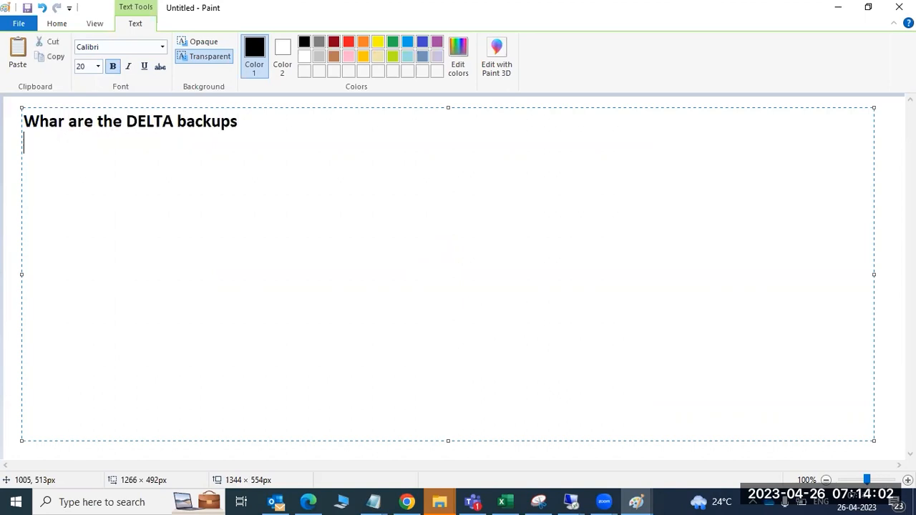
type("WHat ")
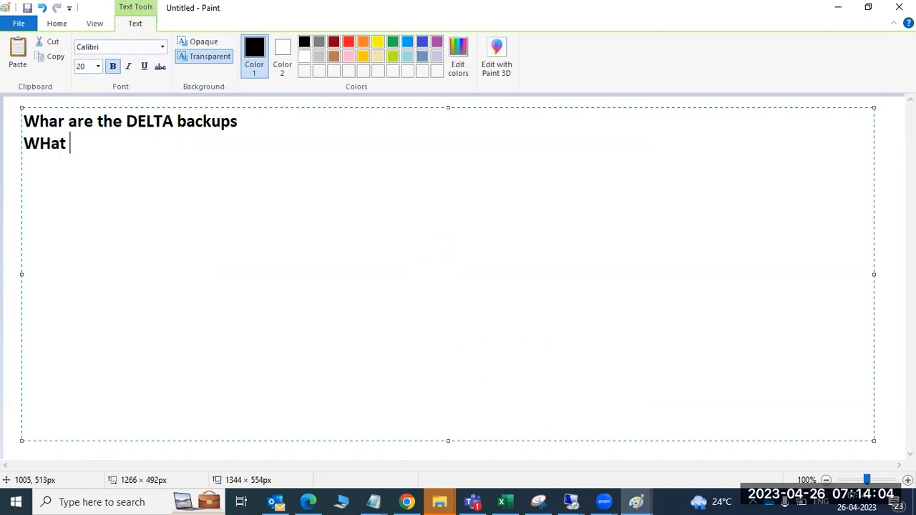
type("is diff b/w ")
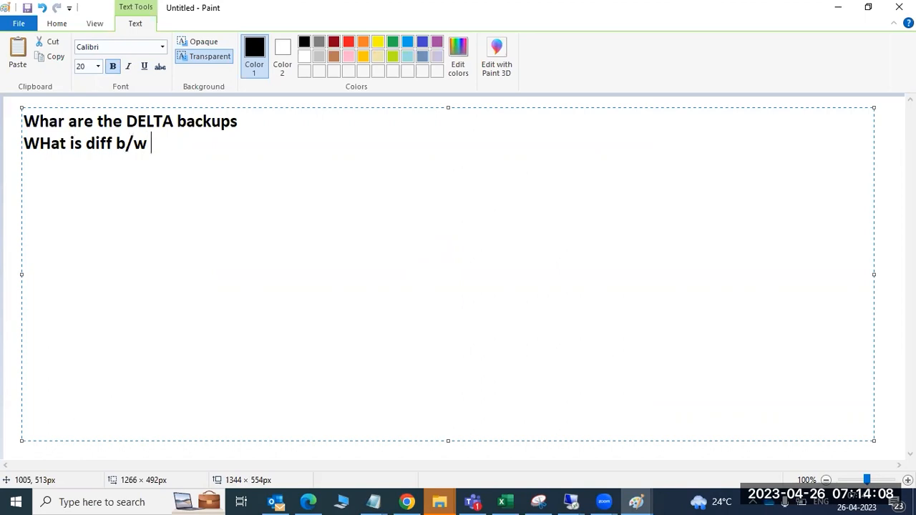
type("complete and incre")
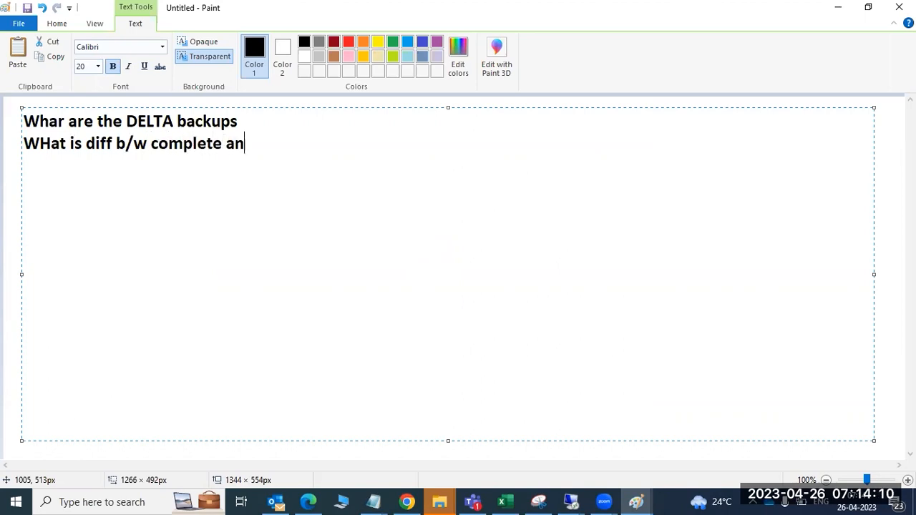
key("Return")
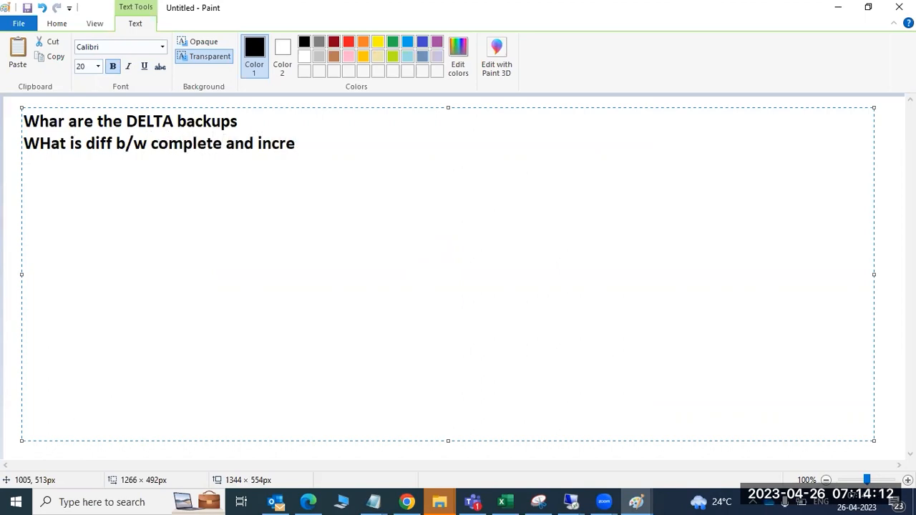
type("r")
type("overy types")
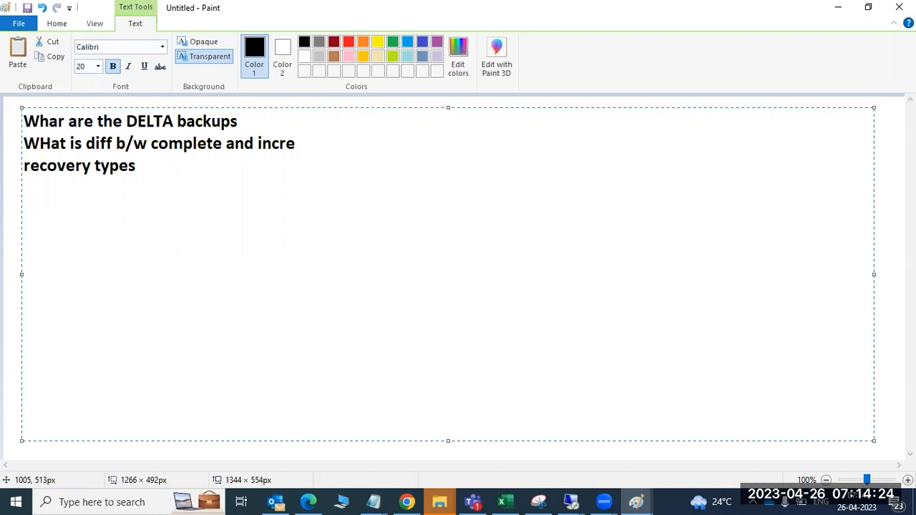
Step: Clear all notes from the Paint text box, and return to SAP HANA Studio with the HDB@HDB (SYSTEM) entry selected
key("ctrl+a")
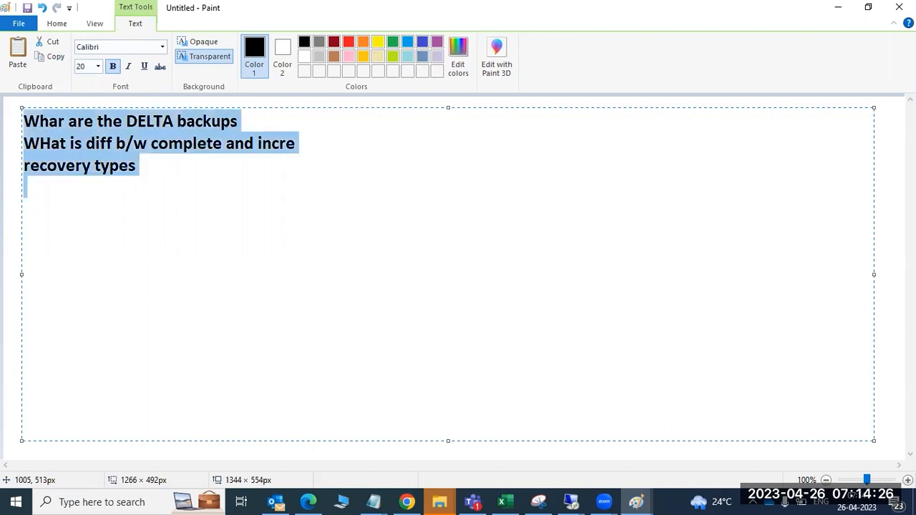
key("Delete")
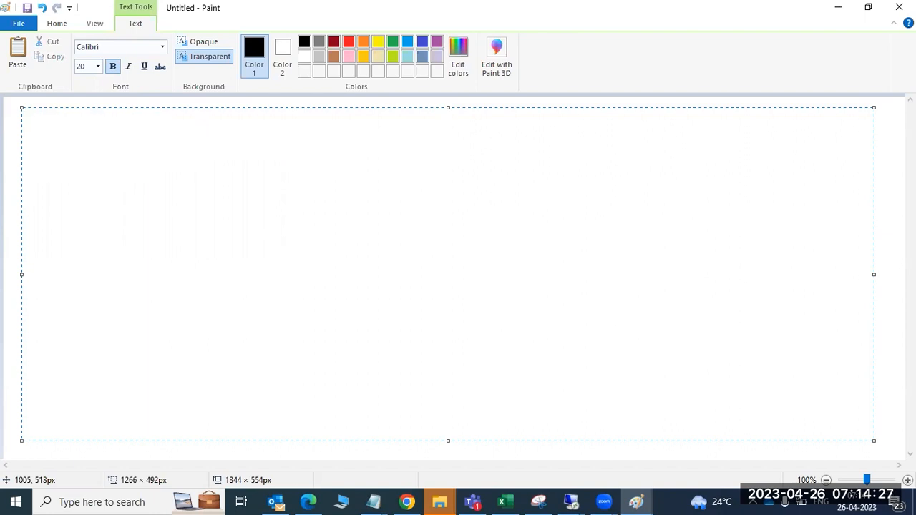
left_click(838, 8)
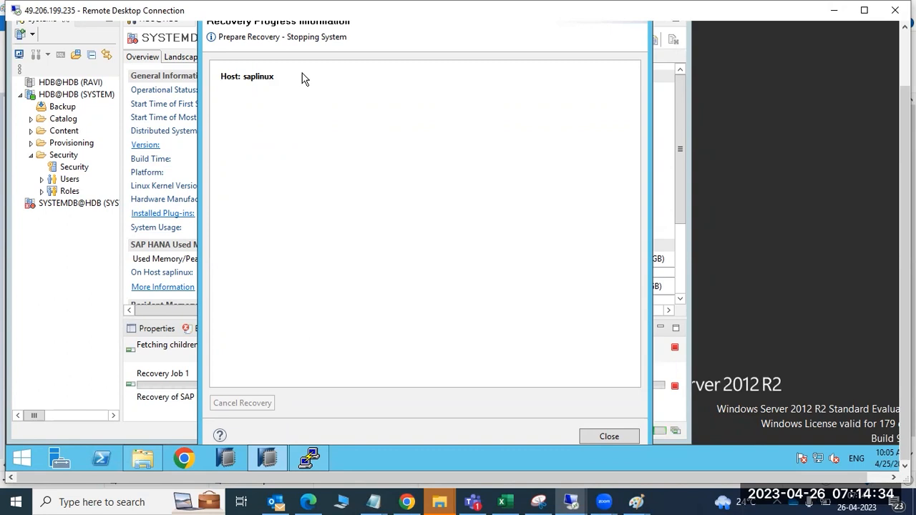
left_click(41, 102)
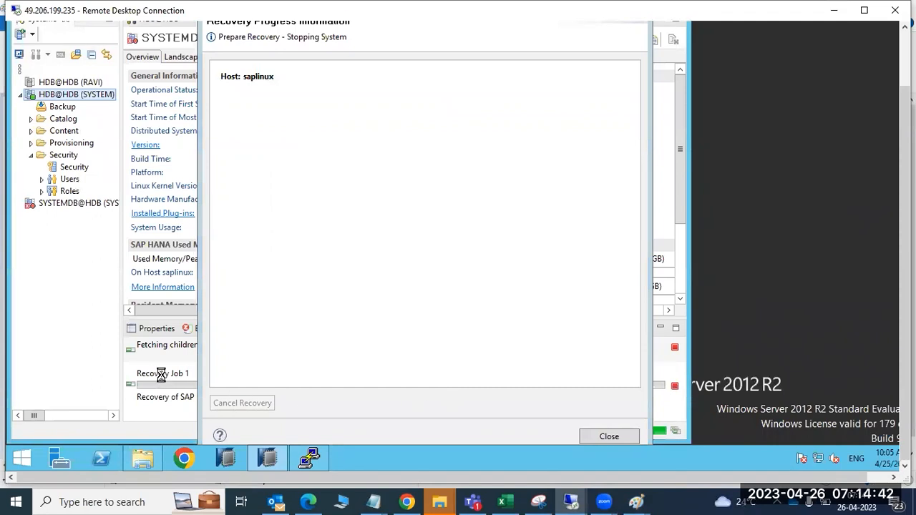
Step: Check the SYSTEMDB@HDB recovery progress window in SAP HANA Studio
left_click(271, 458)
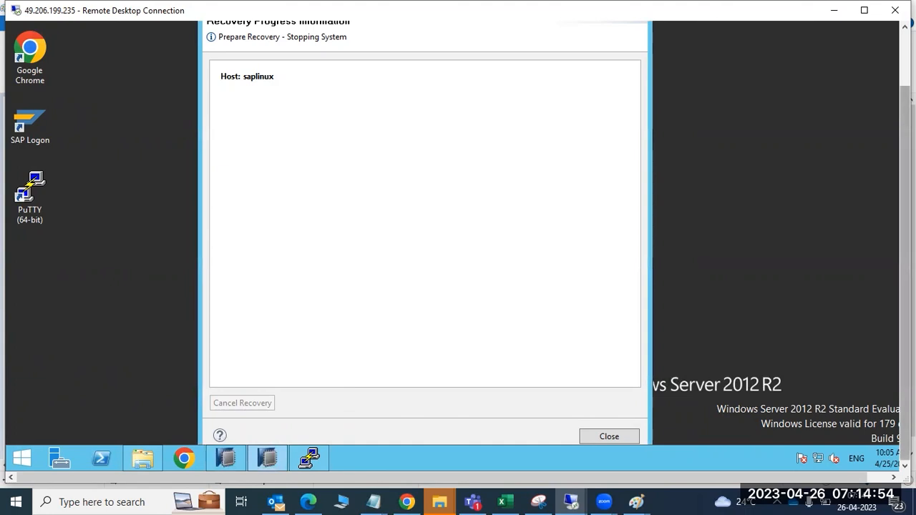
left_click_drag(905, 166, 905, 107)
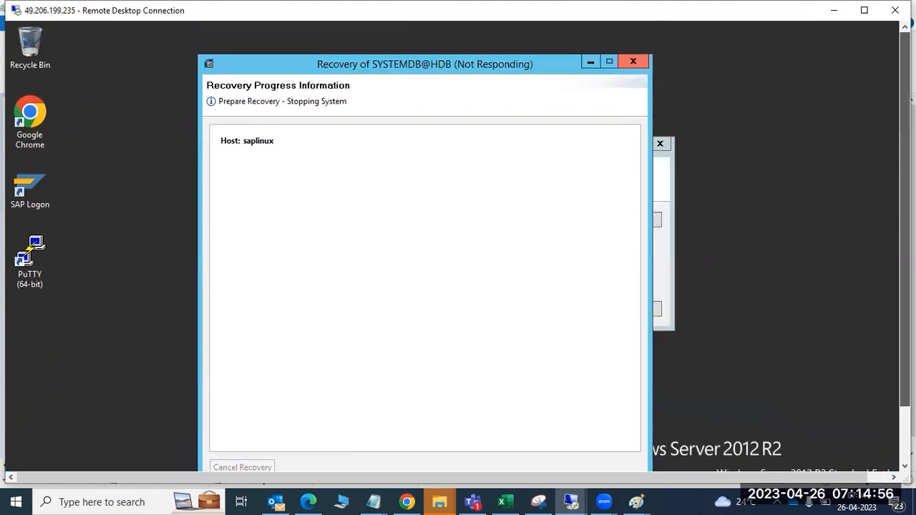
left_click(658, 309)
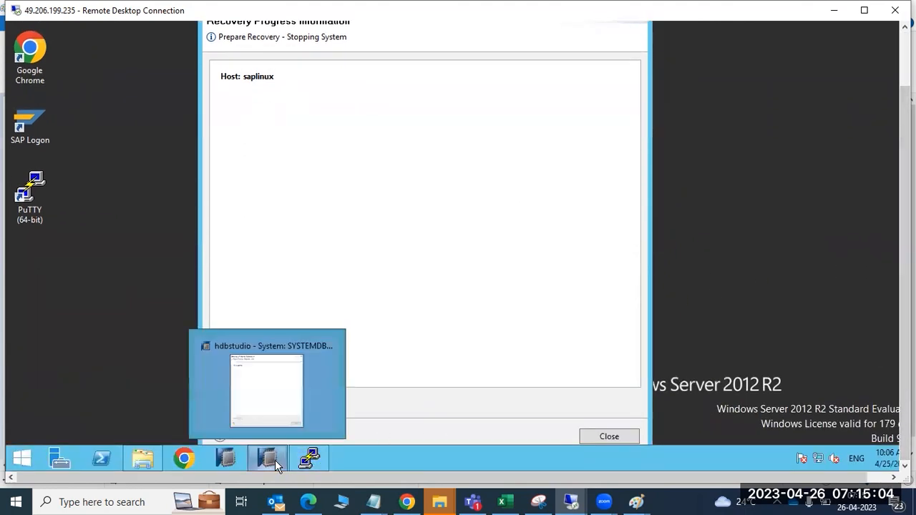
Step: Switch to the PuTTY terminal, change into the saplinux directory and list its contents with ls -ltr
left_click(307, 460)
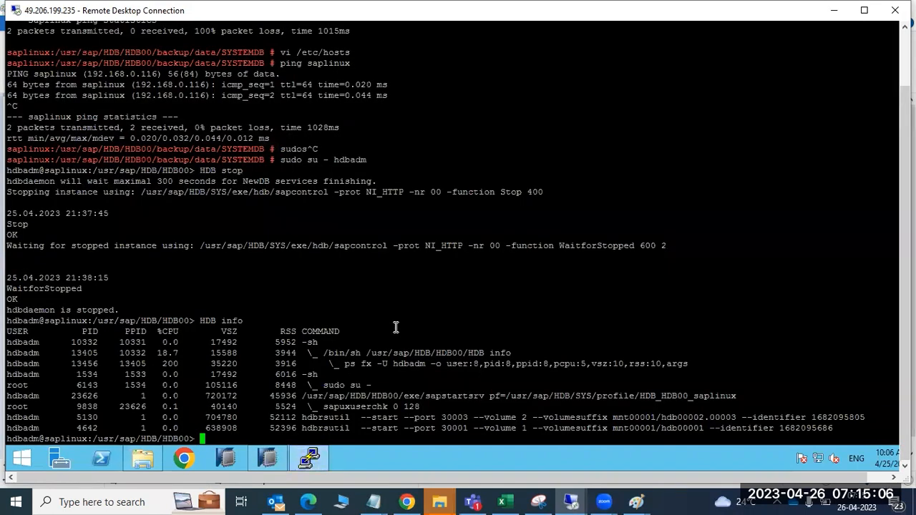
type("cd saplinu")
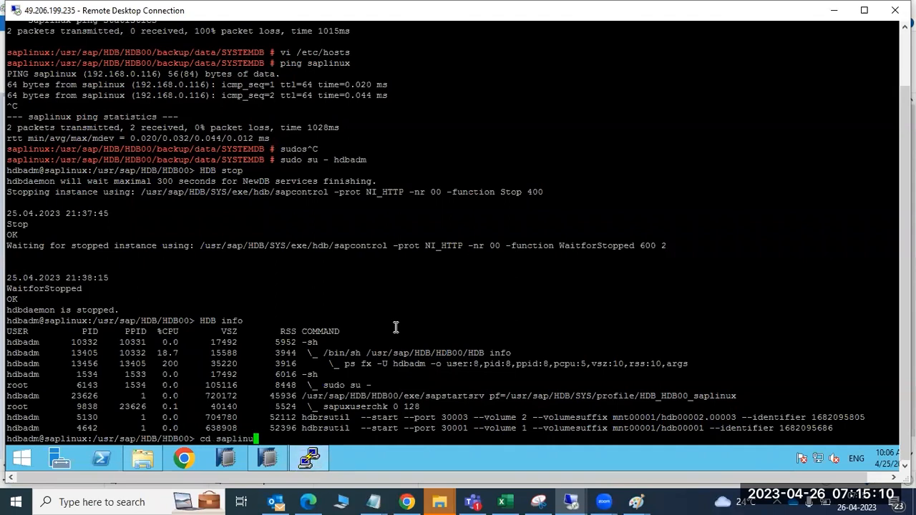
type("x")
key("Return")
type("ls- ltr")
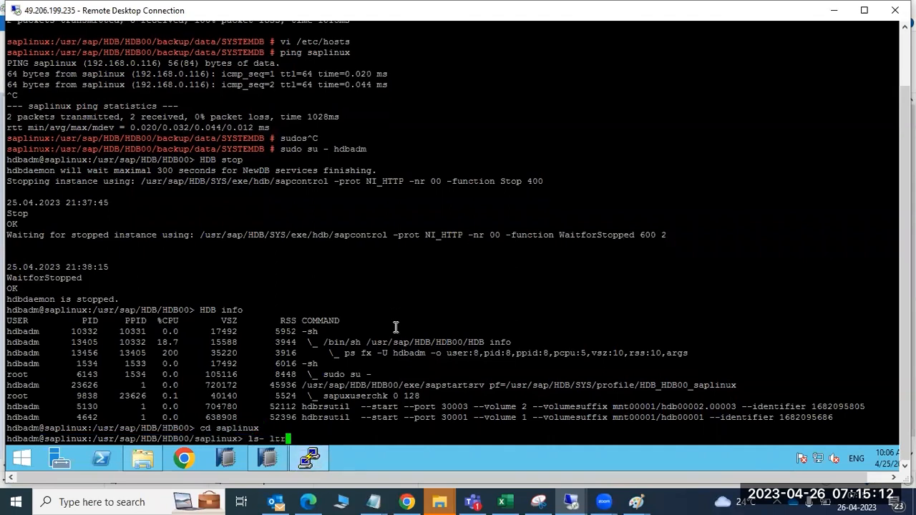
key("ctrl+c")
type("ls -ltr")
key("Return")
Step: Change into the trace directory and list its files with ls -ltr
type("cd trace")
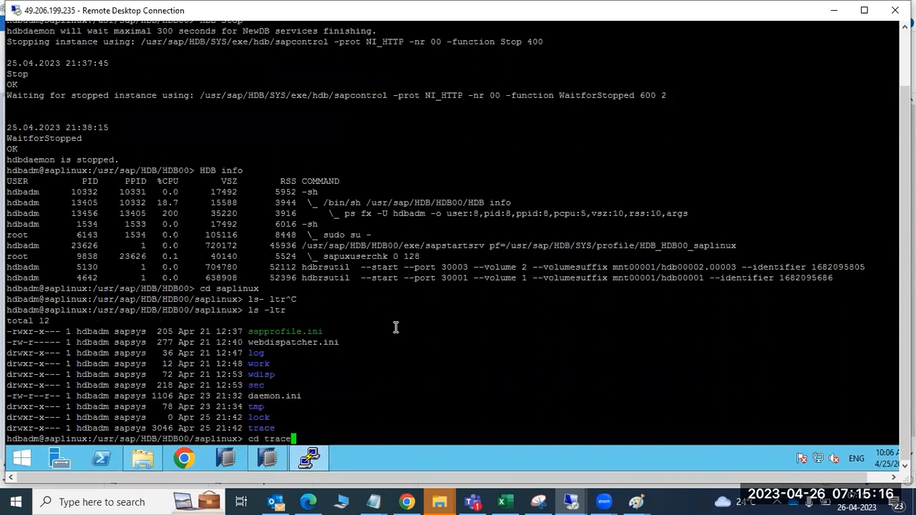
key("Return")
type("ls- ltr")
key("ctrl+c")
type("ls -ltr")
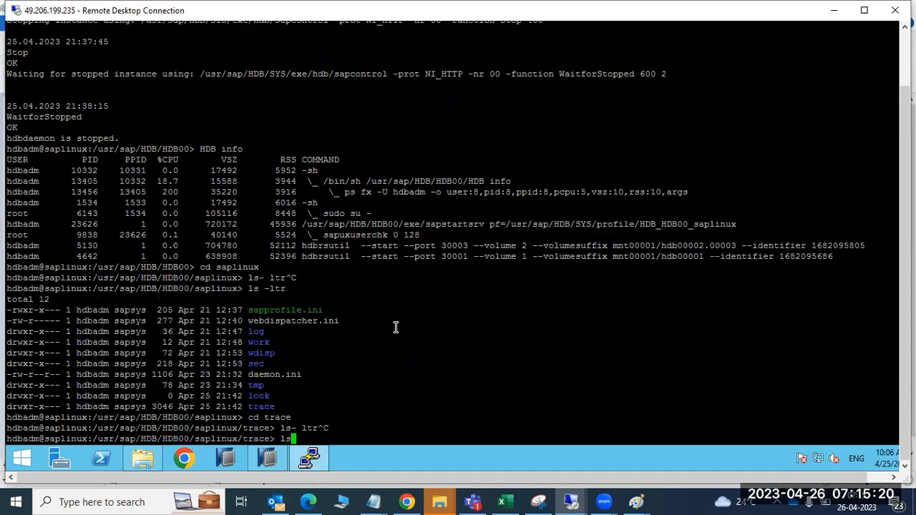
key("Return")
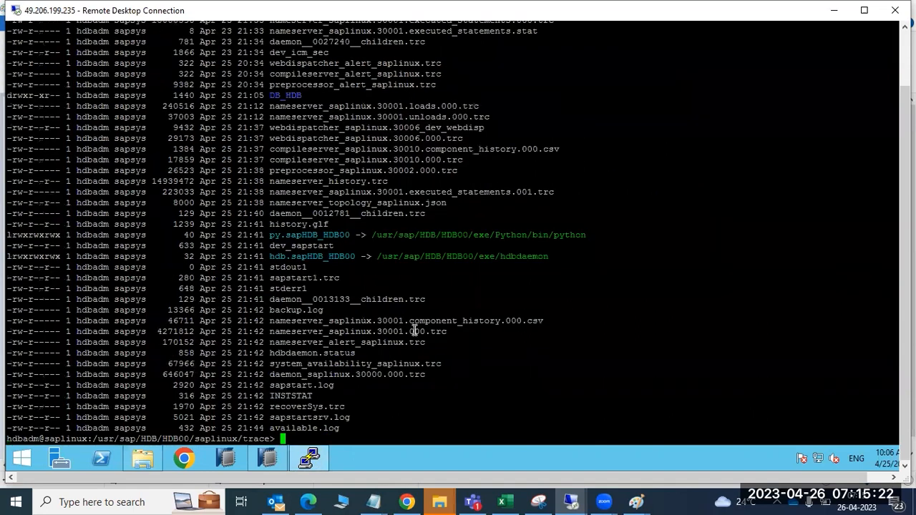
Step: Follow the last 100 lines of backup.log with tail -100f and examine its latest RECOVERY entries
double_click(307, 408)
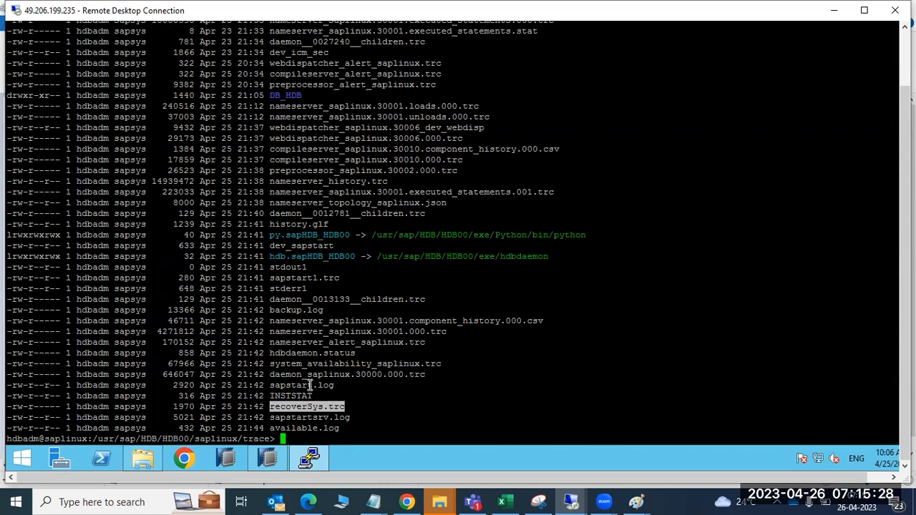
double_click(286, 309)
type("tail -100f")
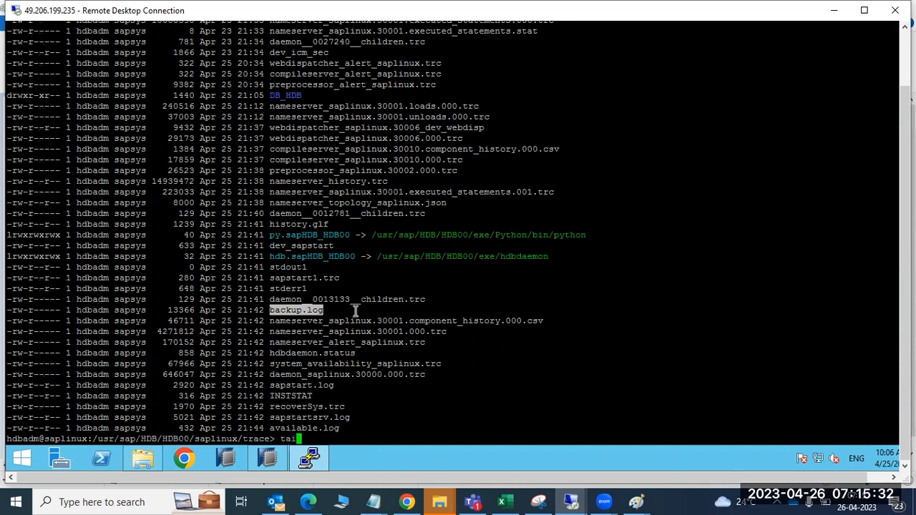
right_click(432, 239)
key("Return")
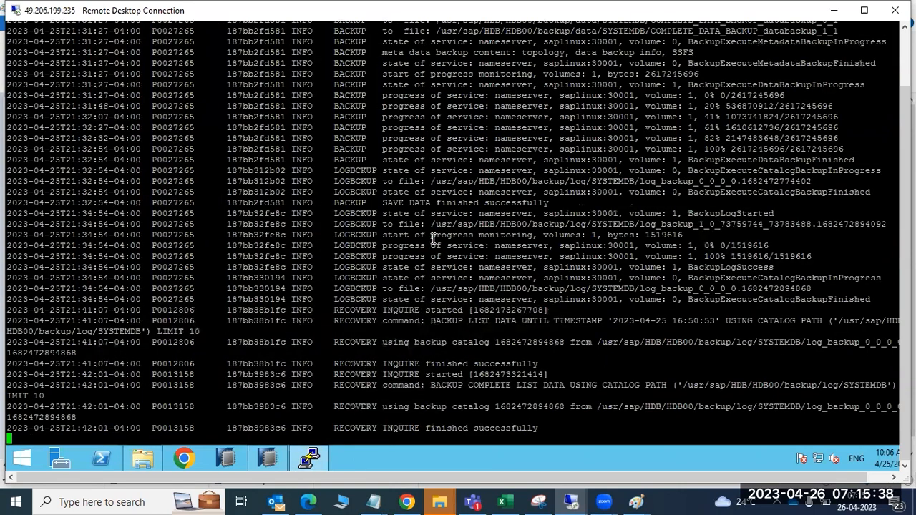
left_click_drag(443, 388, 548, 385)
left_click_drag(430, 428, 510, 424)
left_click_drag(456, 339, 529, 336)
left_click(530, 336)
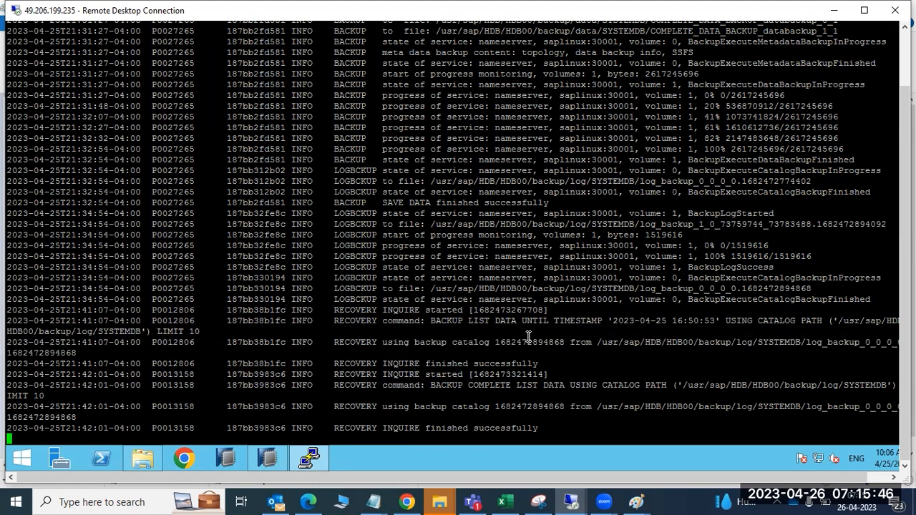
Step: Stop following the log, rerun tail -100f backup.log, and check the newest RECOVERY lines
key("ctrl+c")
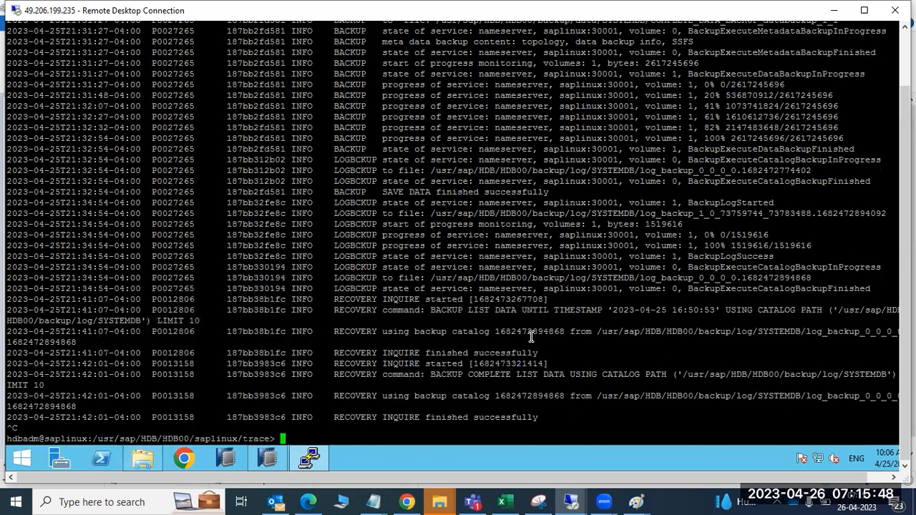
type("ls -ltr")
key("Up")
key("Down")
key("Up")
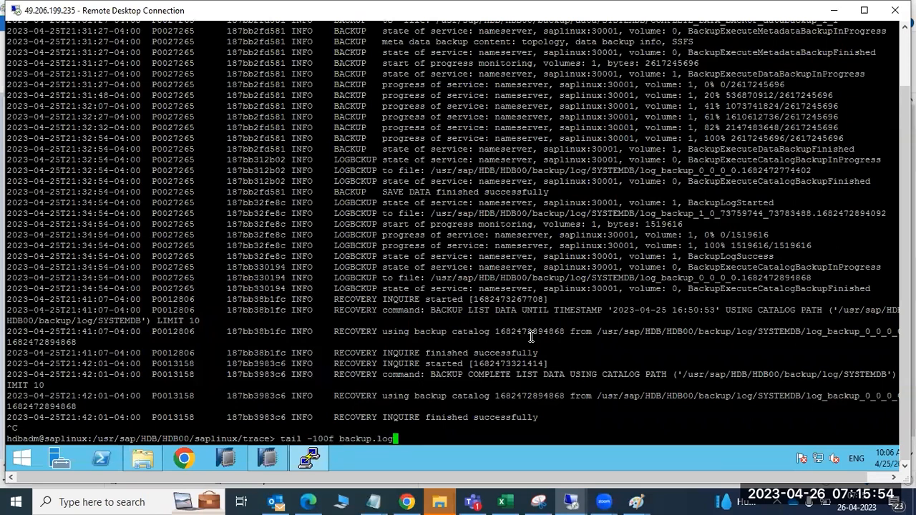
key("Return")
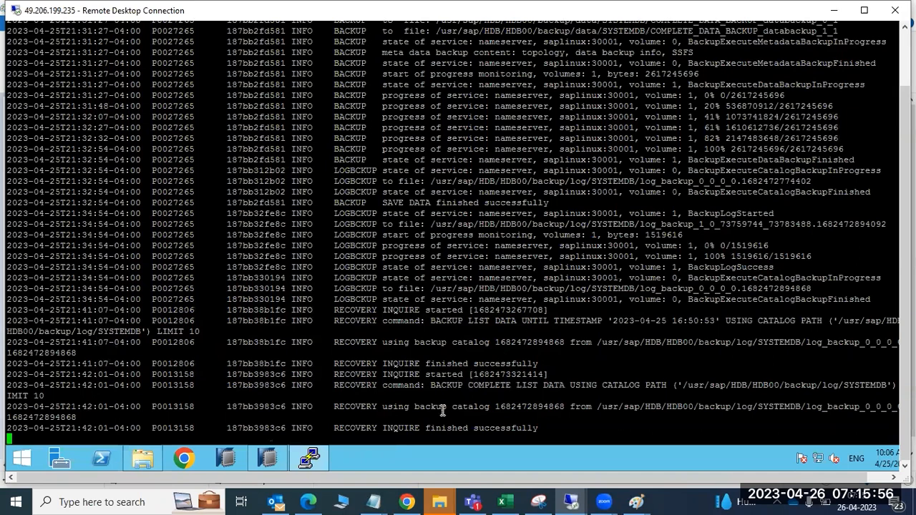
left_click_drag(442, 411, 510, 406)
left_click_drag(389, 429, 431, 430)
Step: Compare the recovery progress window in SAP HANA Studio with the RECOVERY INQUIRE and backup catalog entries of backup.log in PuTTY
left_click(282, 457)
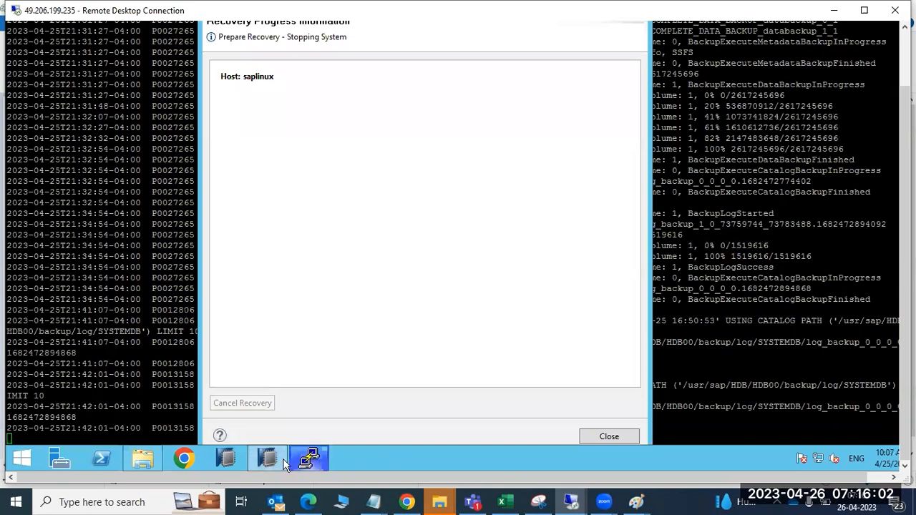
left_click(311, 457)
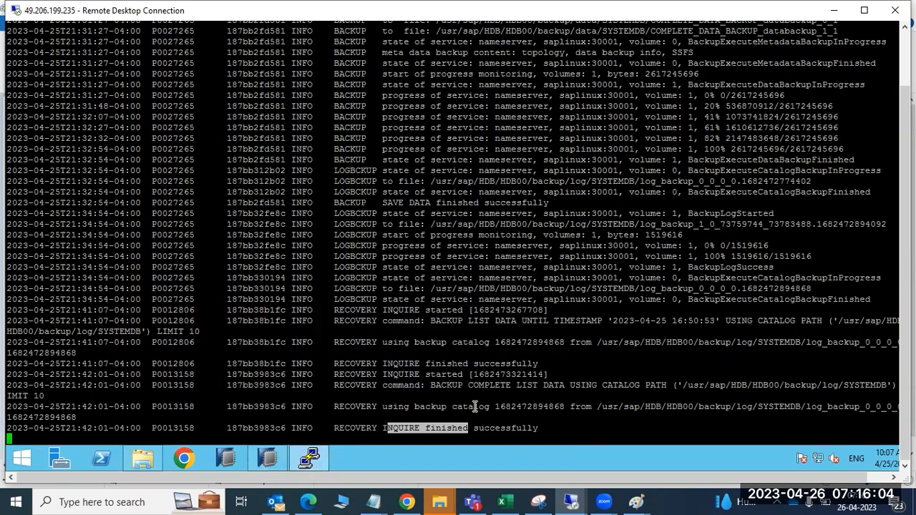
left_click(519, 422)
left_click_drag(412, 426, 470, 427)
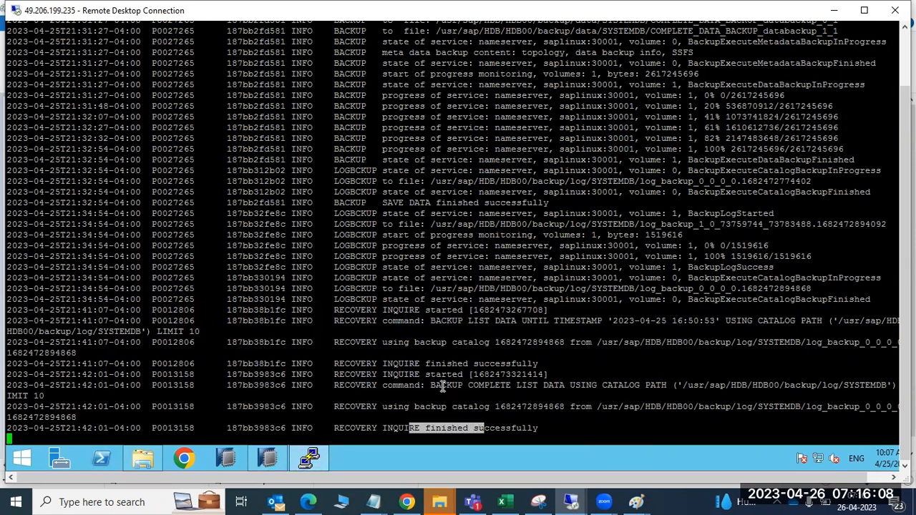
left_click_drag(383, 342, 414, 345)
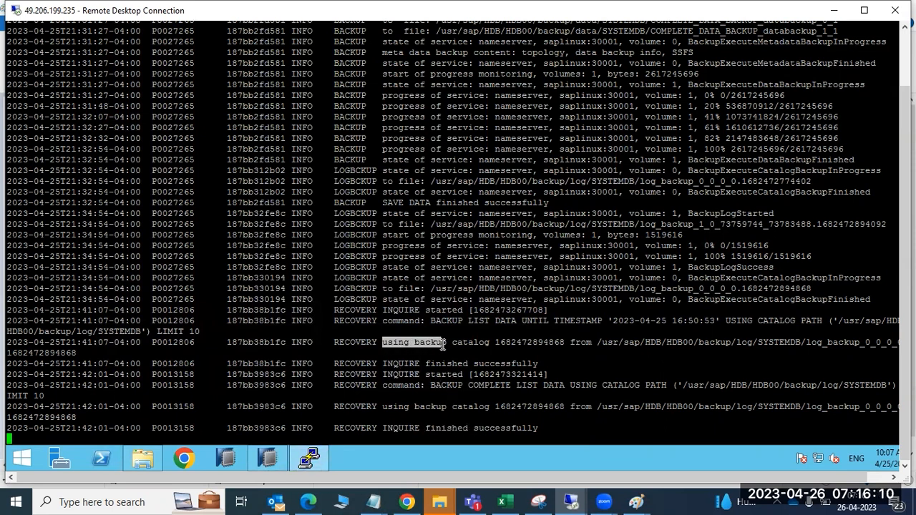
left_click_drag(334, 309, 408, 319)
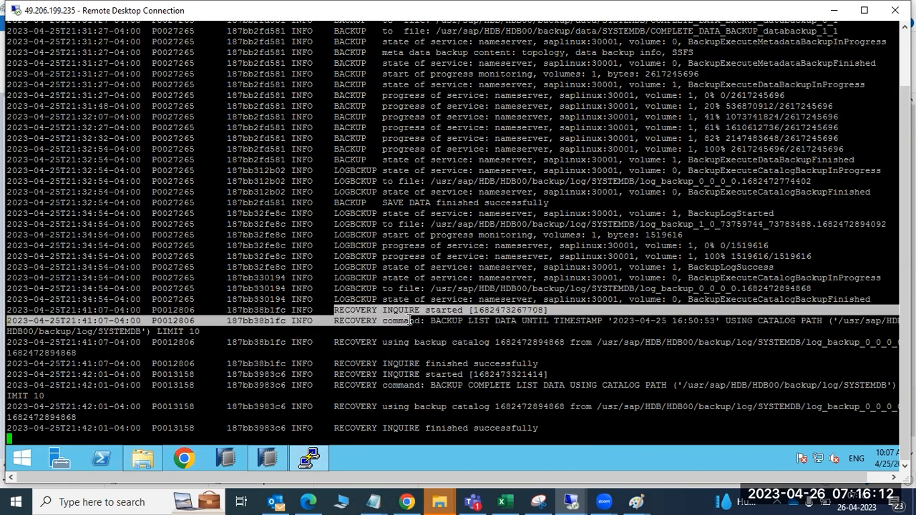
left_click(429, 319)
left_click_drag(610, 320, 558, 333)
left_click_drag(381, 345, 445, 345)
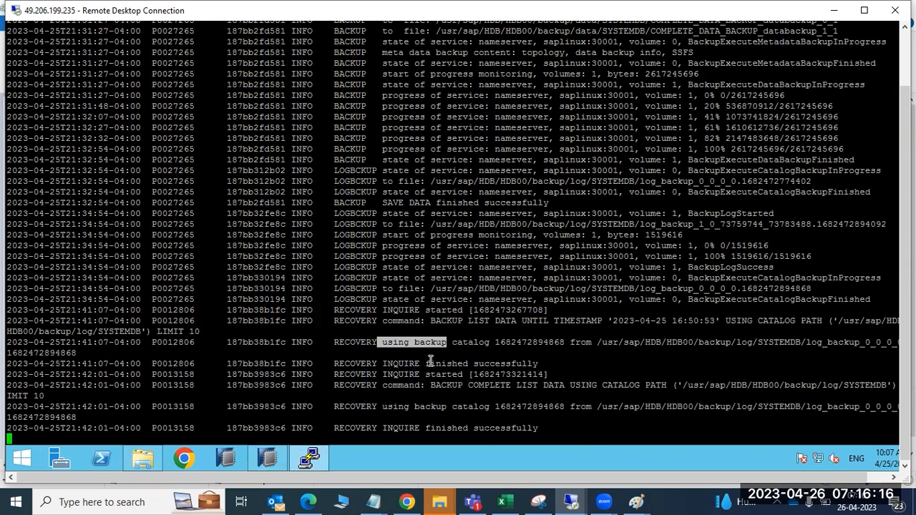
left_click_drag(394, 406, 418, 406)
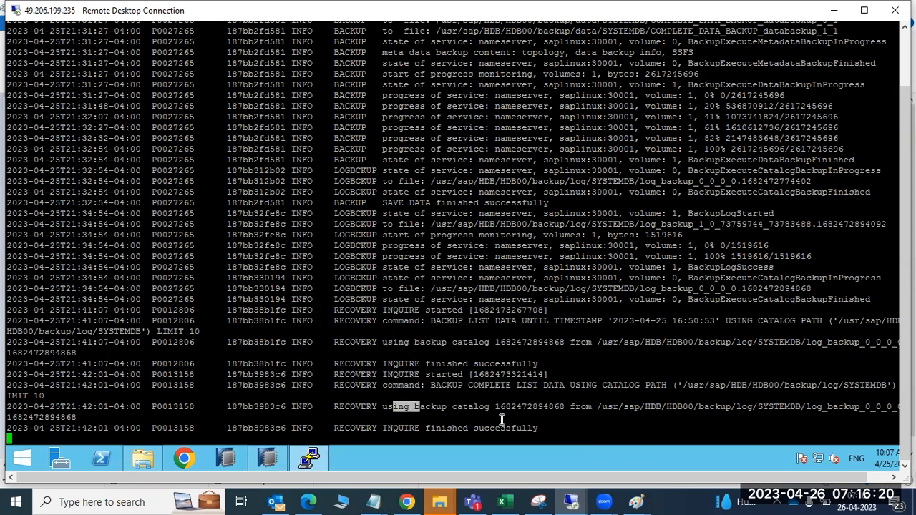
left_click_drag(548, 429, 250, 353)
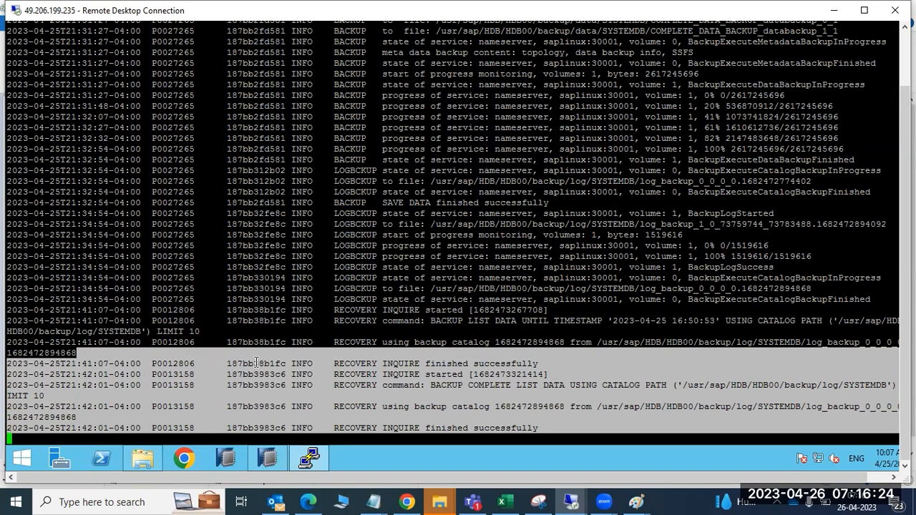
Step: Recheck the recovery progress window in SAP HANA Studio, and return to the backup.log output in PuTTY
left_click(308, 459)
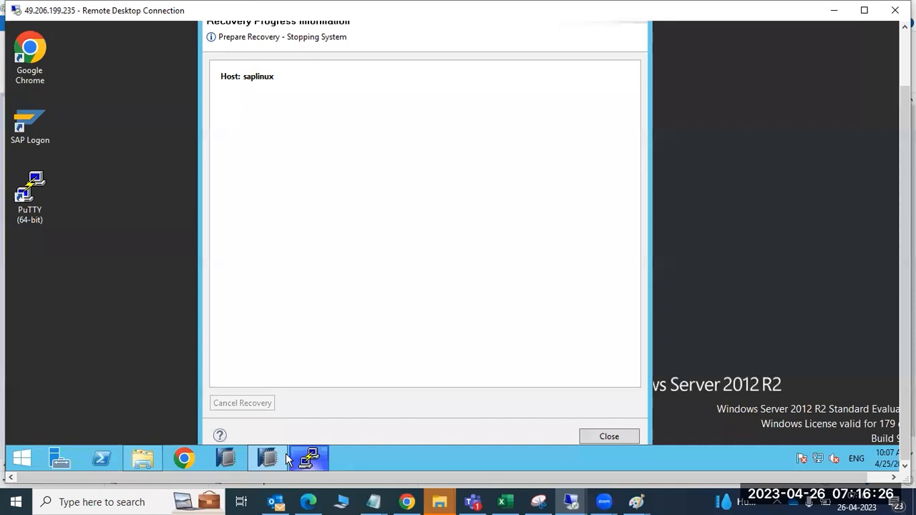
mouse_move(266, 458)
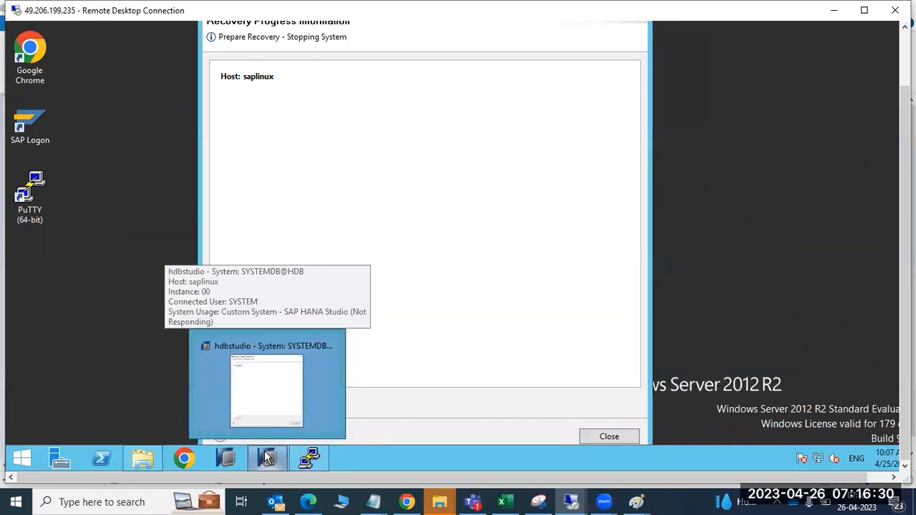
left_click(266, 458)
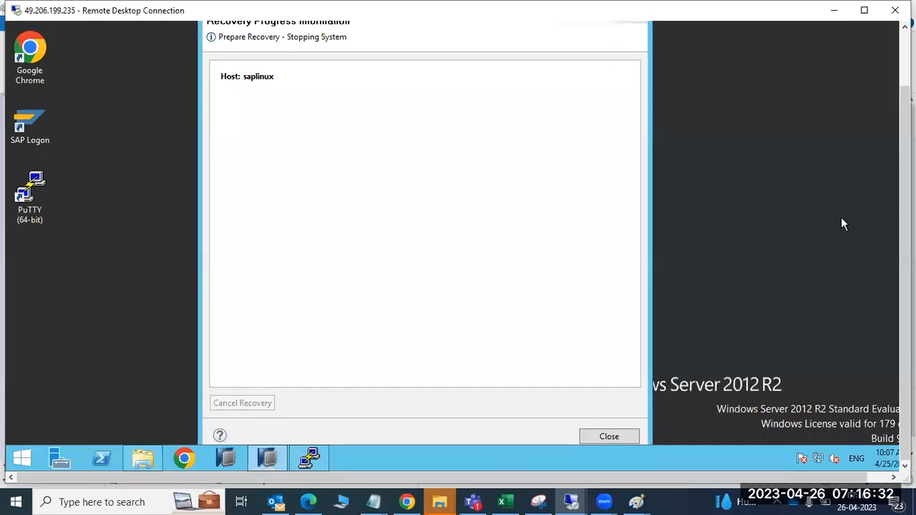
left_click_drag(905, 137, 905, 66)
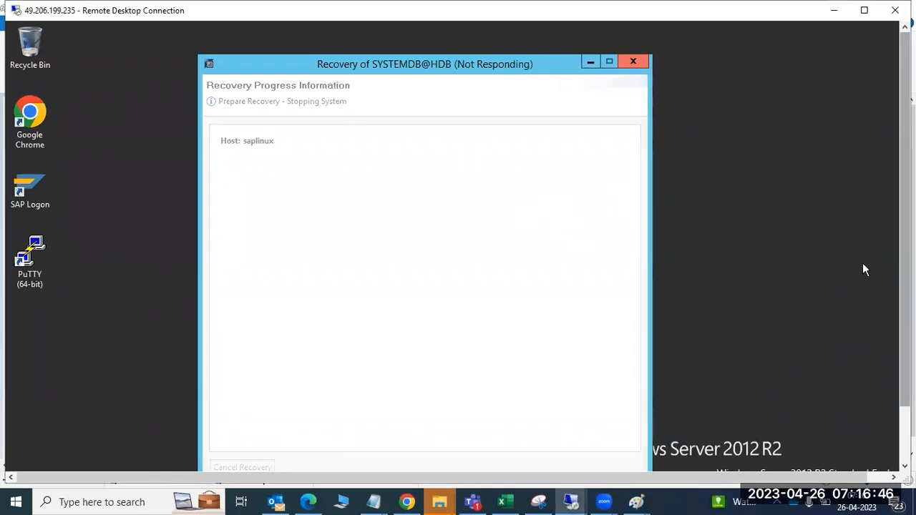
left_click_drag(905, 303, 905, 362)
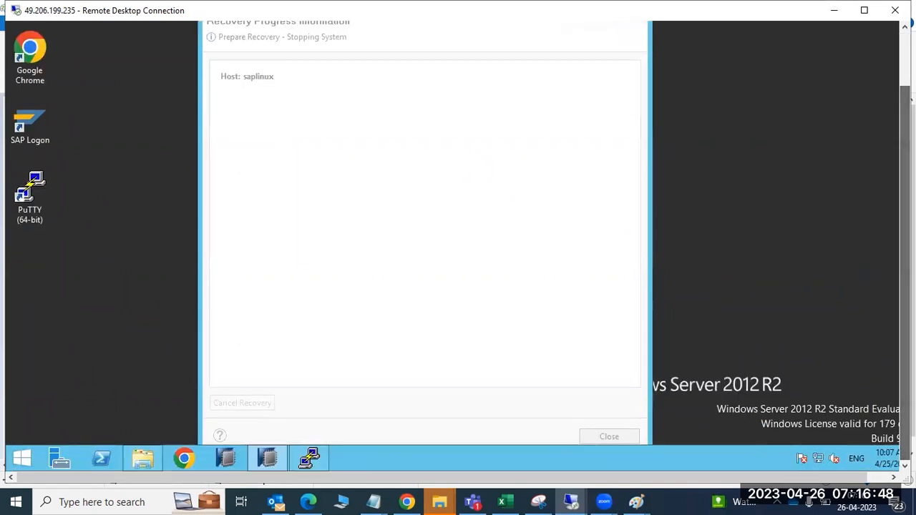
left_click(318, 463)
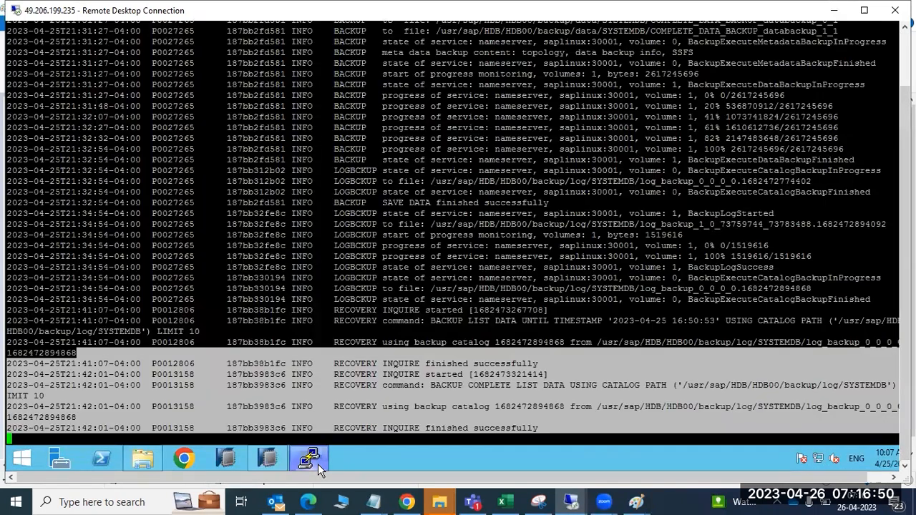
left_click(411, 400)
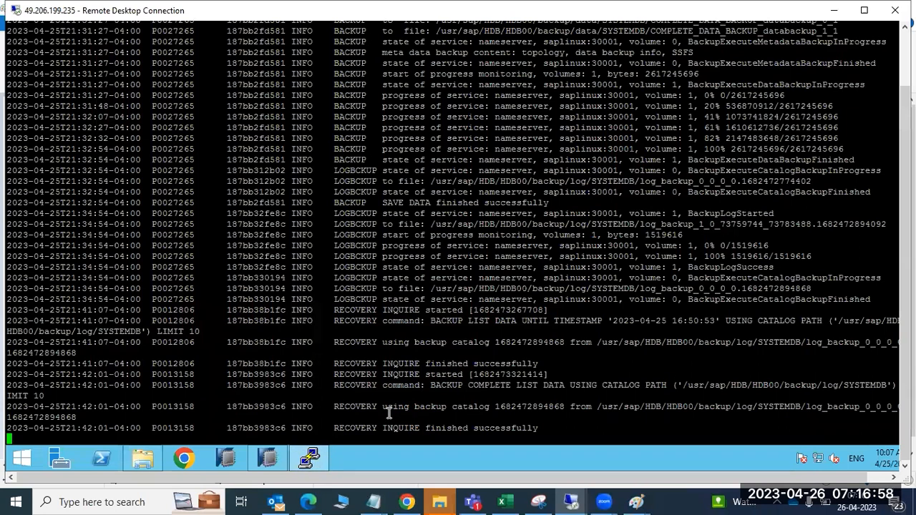
Step: Switch to SAP HANA Studio, close the program with its unresponsive recovery window, and relaunch it with the C:\Users\Administrator\hdbstudio workspace
left_click(269, 460)
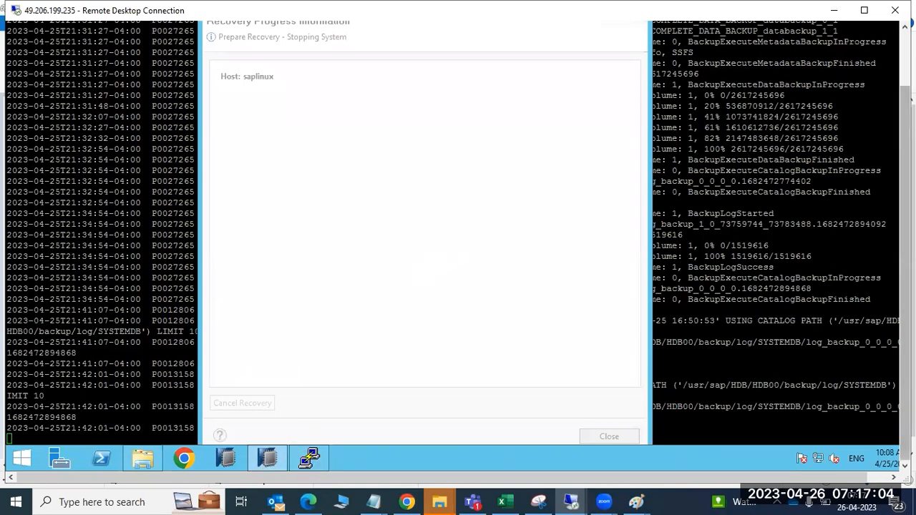
left_click_drag(905, 294, 905, 233)
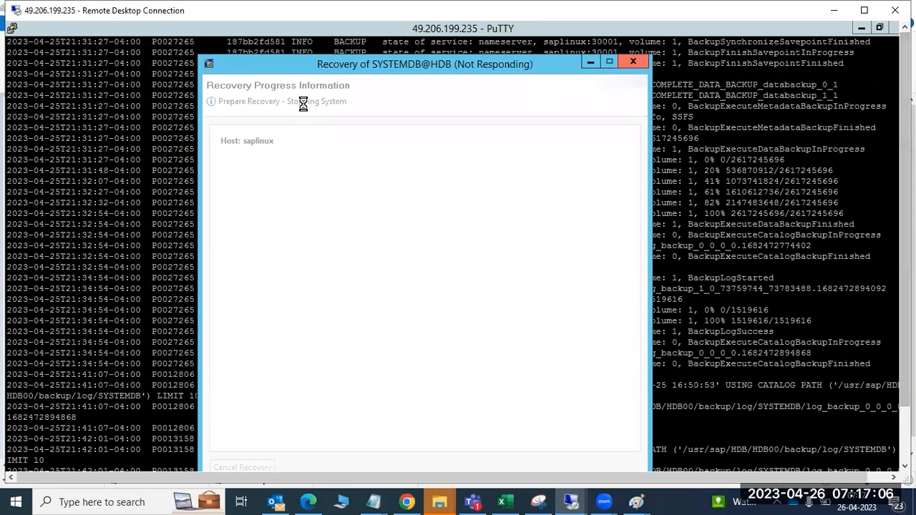
left_click_drag(305, 71, 321, 113)
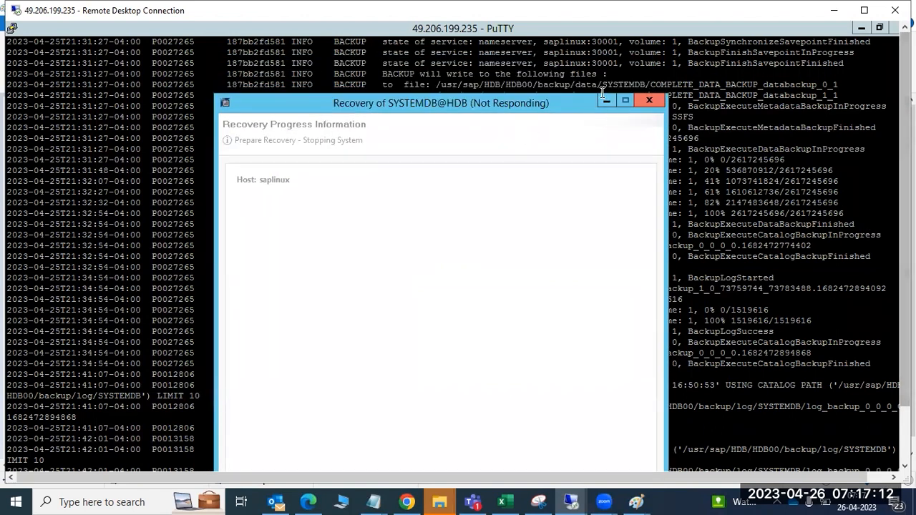
left_click(648, 102)
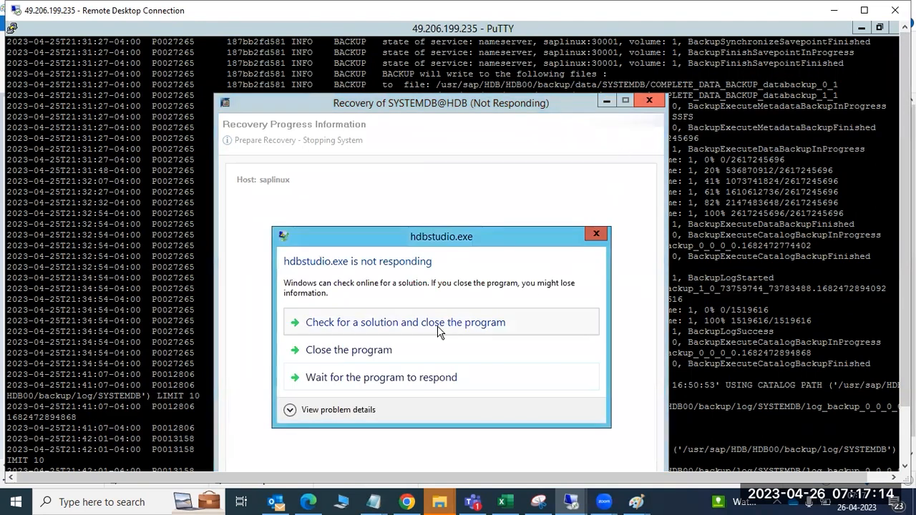
left_click(365, 350)
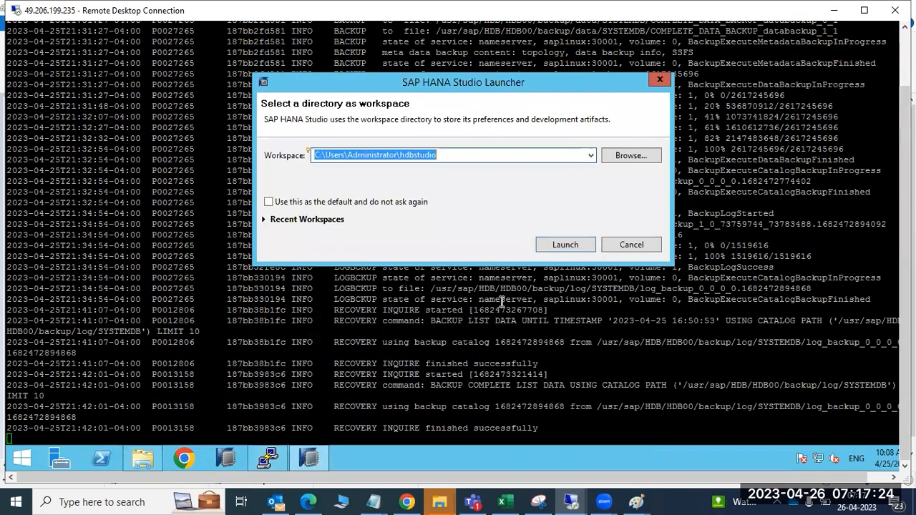
left_click(550, 247)
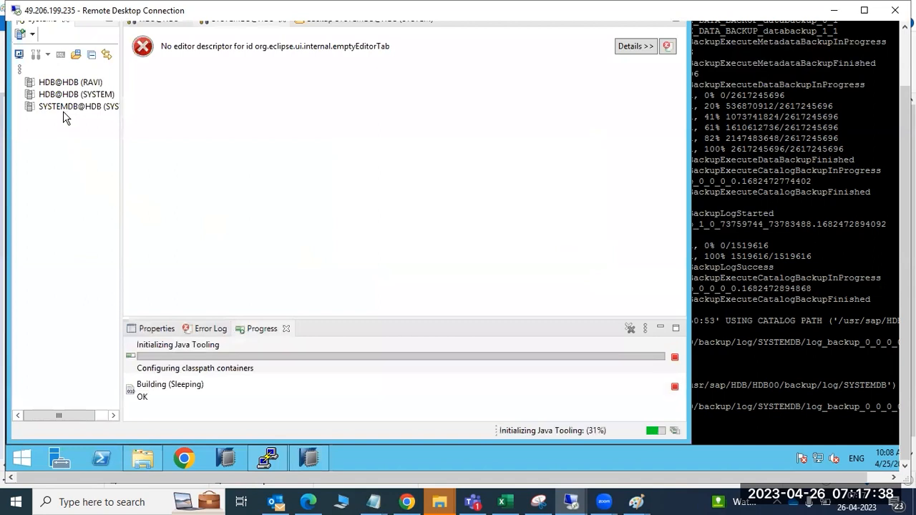
Step: Log on to SYSTEMDB@HDB as the SYSTEM user by entering the database account password
double_click(61, 113)
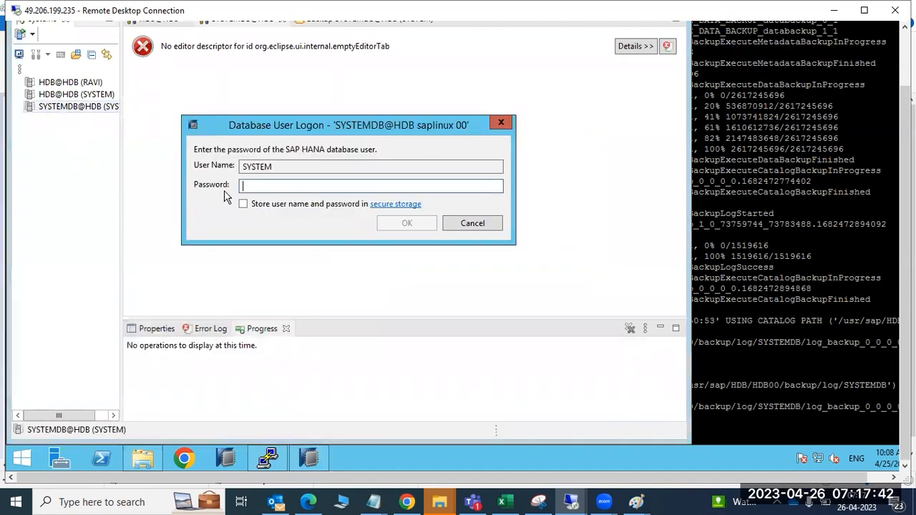
type("*******")
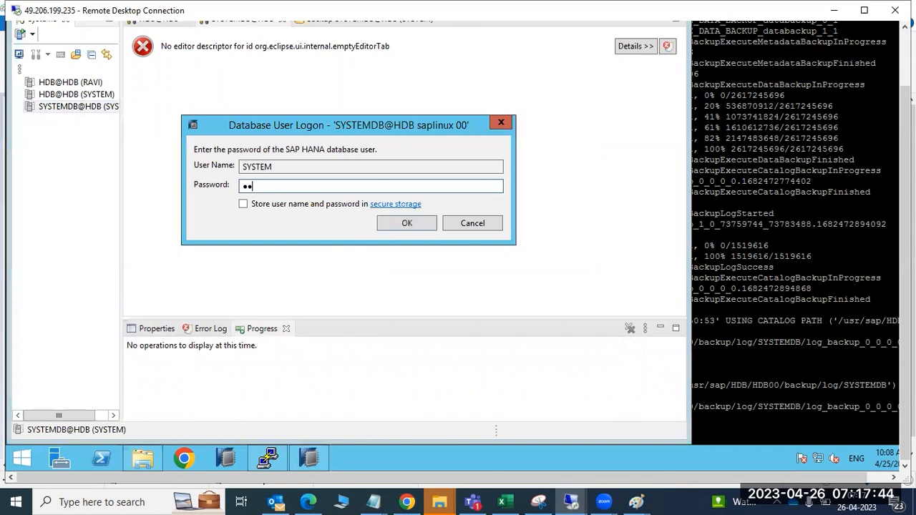
type("***")
key("Return")
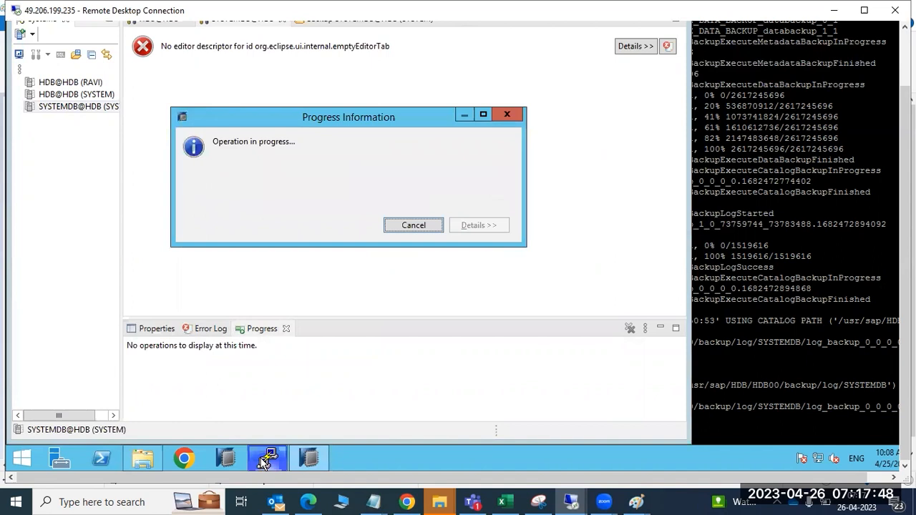
Step: In PuTTY, stop following the log to check the HANA processes with HDB info, and start the instance with HDB start
left_click(267, 458)
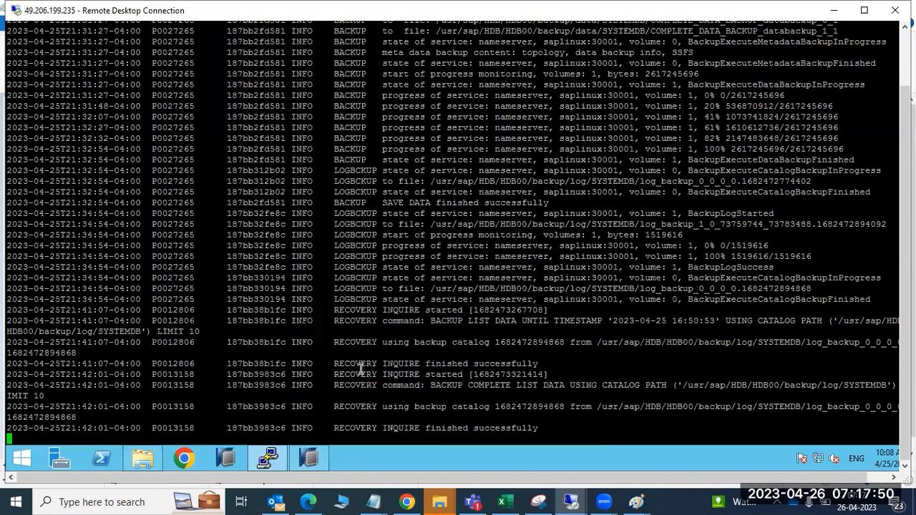
key("ctrl+c")
type("HDB info")
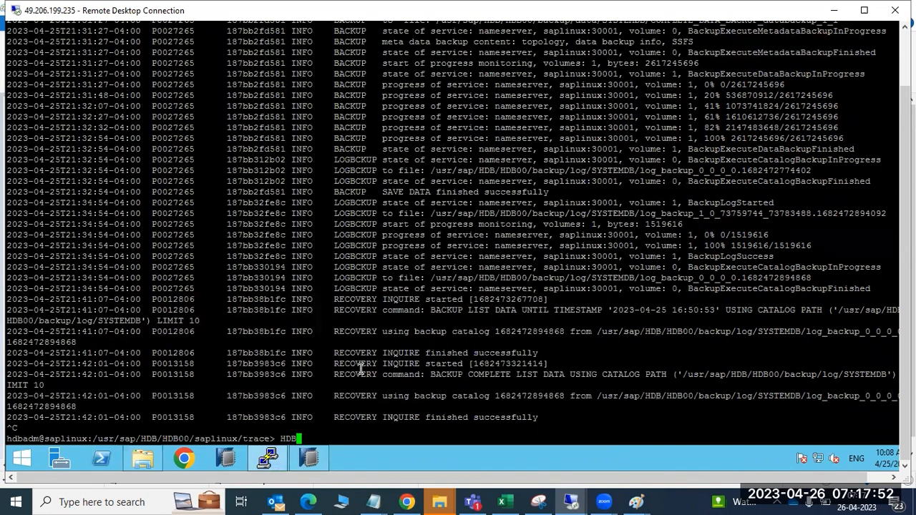
key("Return")
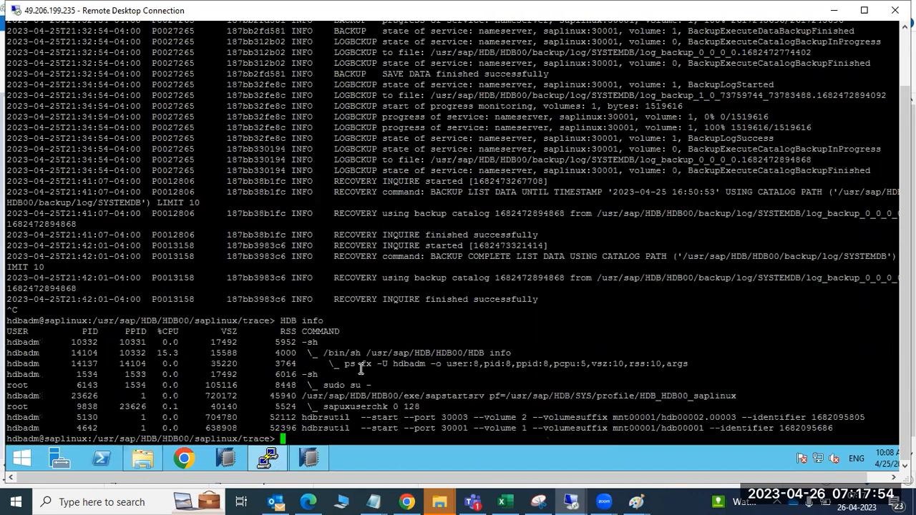
type("HDB info")
key("Return")
type("HDB start")
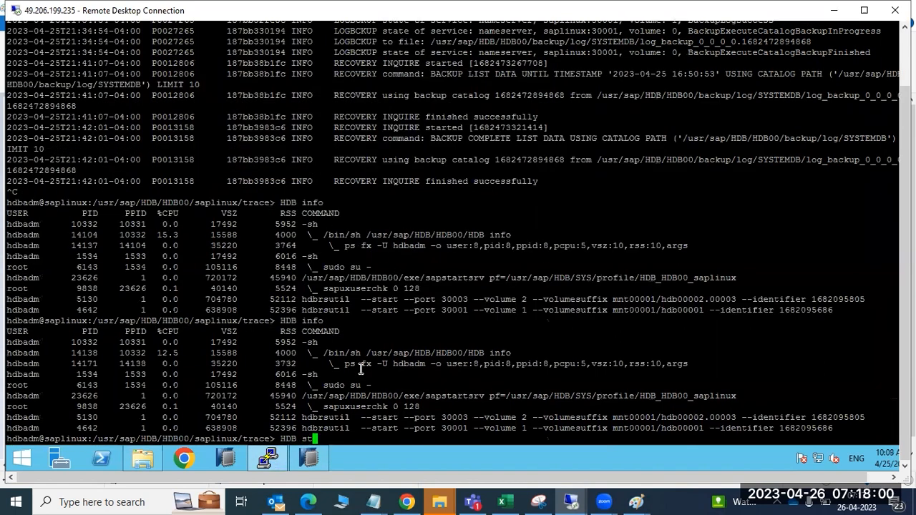
key("Return")
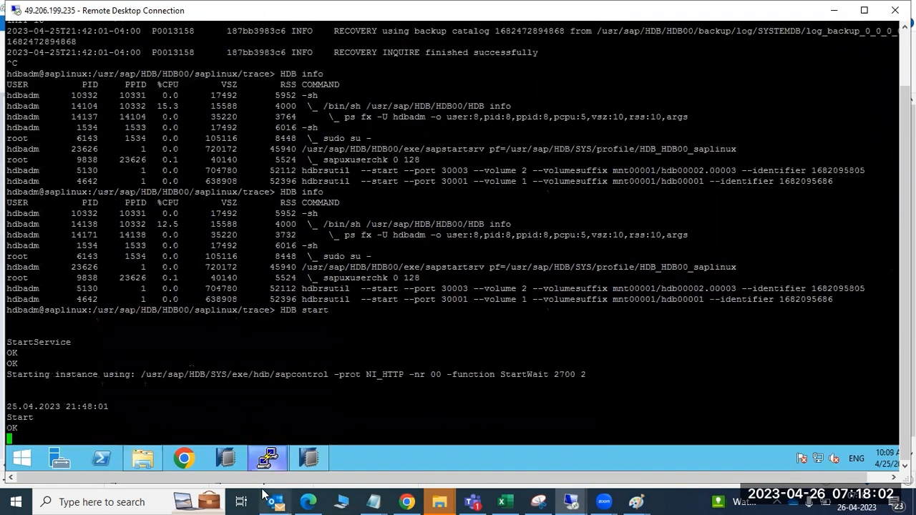
Step: Open the administration view of SYSTEMDB@HDB in SAP HANA Studio, checking the HDB start output in PuTTY while it loads
left_click(296, 458)
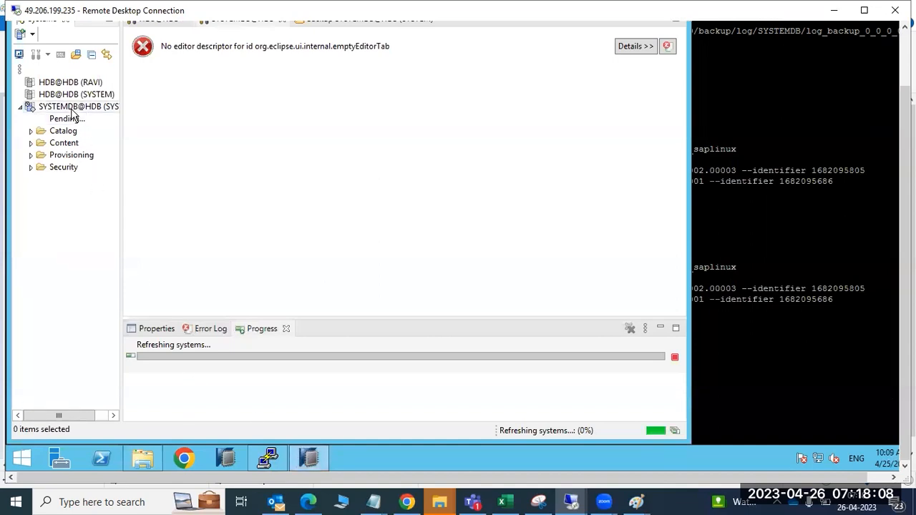
left_click_drag(904, 179, 905, 123)
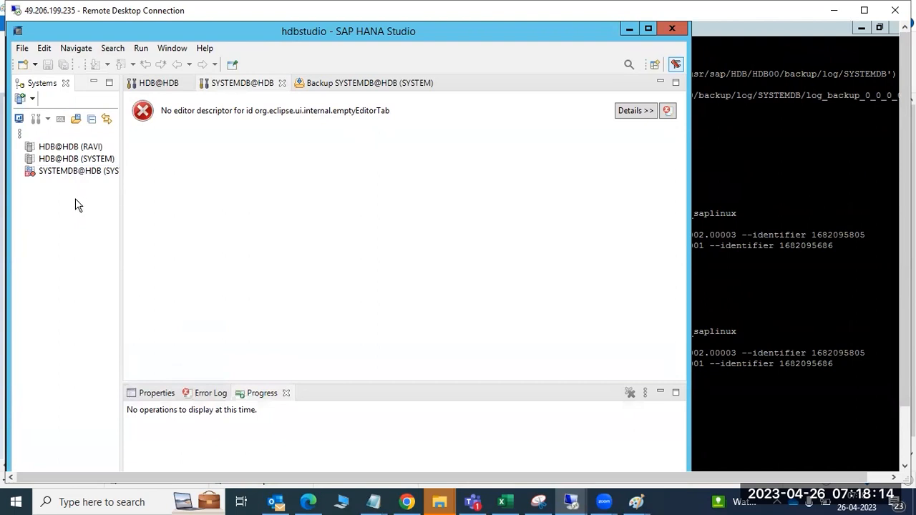
double_click(47, 173)
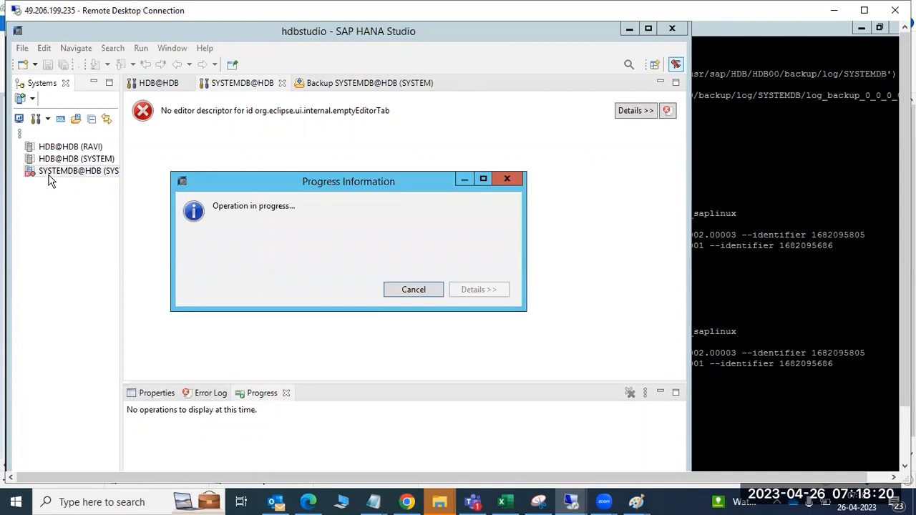
left_click(772, 335)
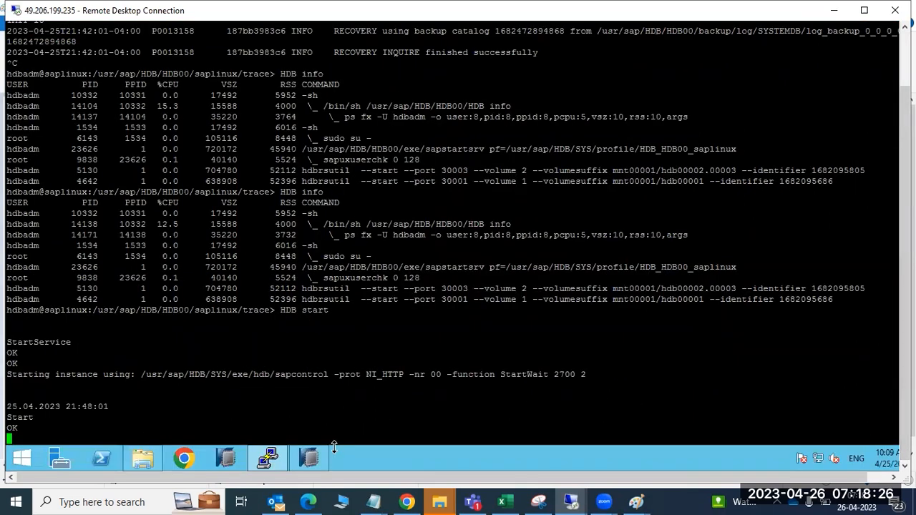
left_click(308, 461)
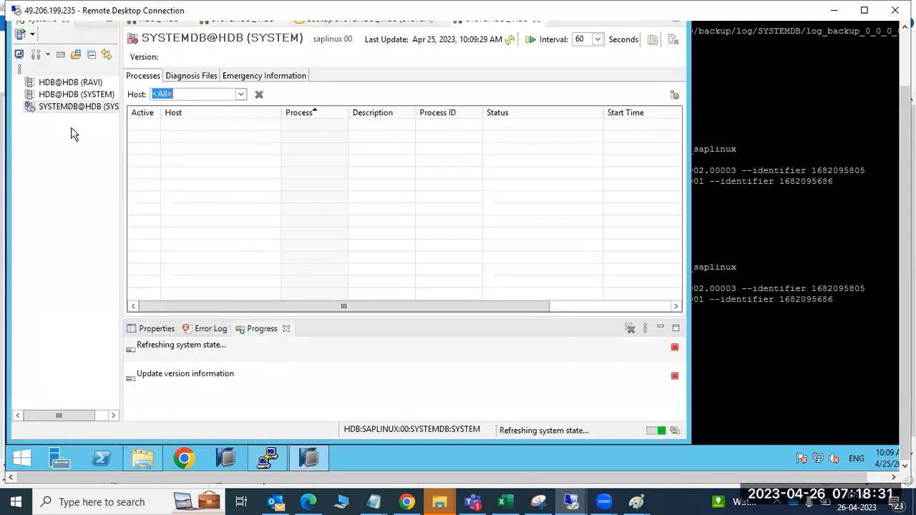
Step: Review the diagnosis files and process list of SYSTEMDB@HDB, and check the HDB start output in PuTTY
left_click(196, 79)
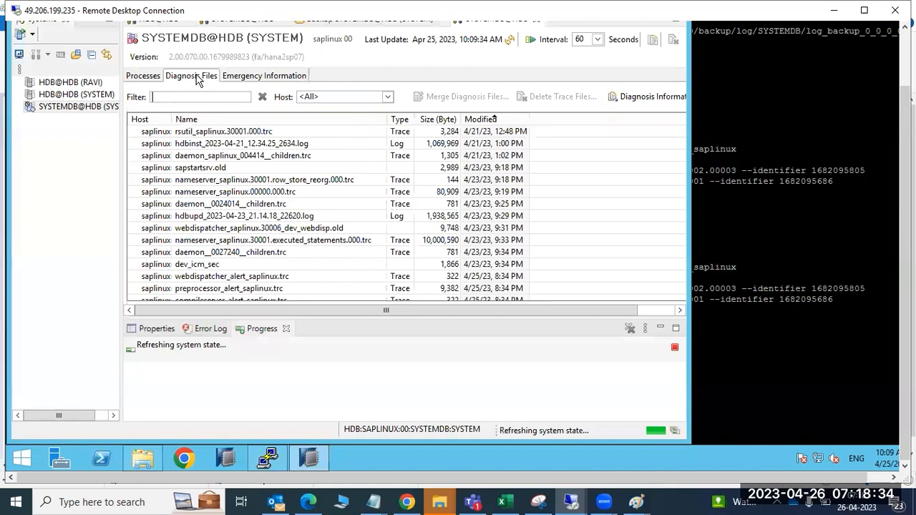
left_click(153, 78)
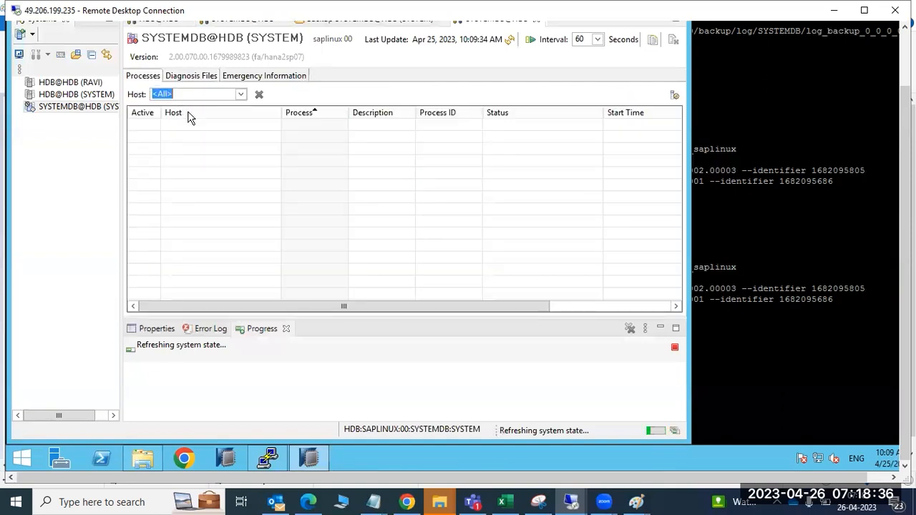
left_click(276, 458)
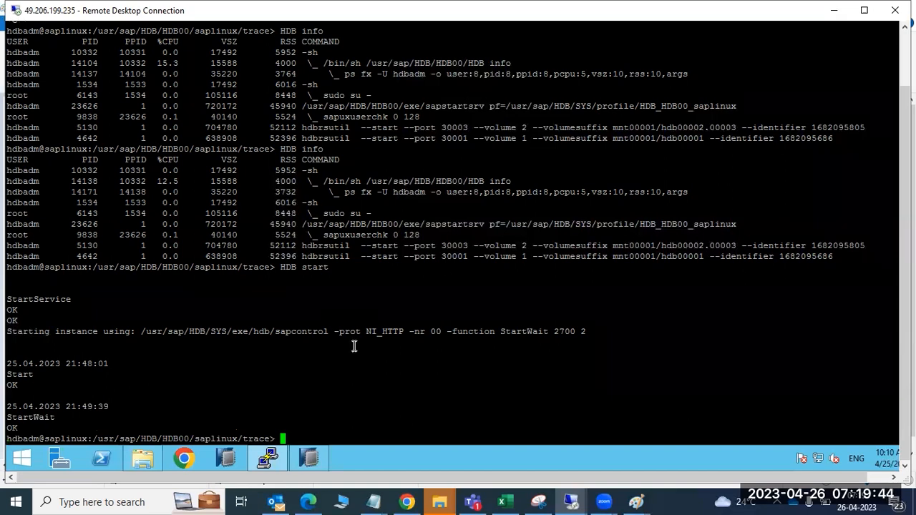
left_click(310, 458)
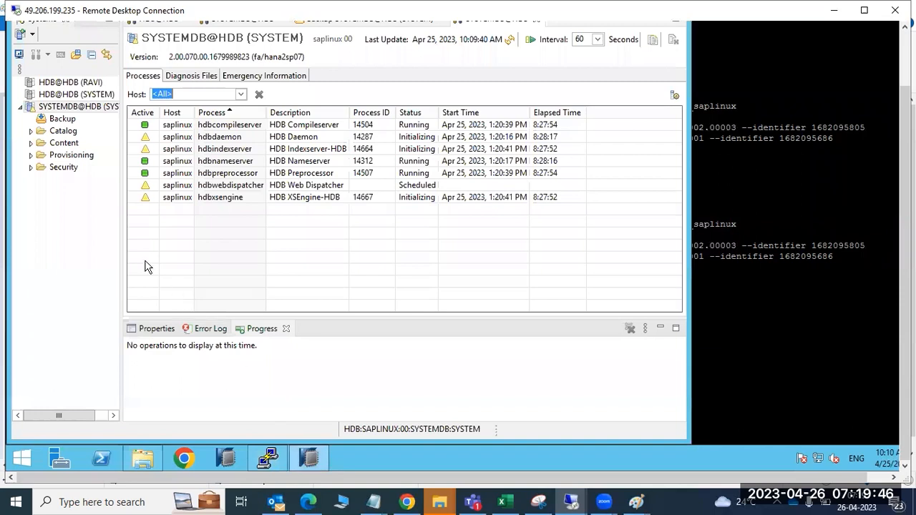
Step: Open the SYSTEMDB@HDB overview and examine the Users list under its Security folder
left_click(50, 111)
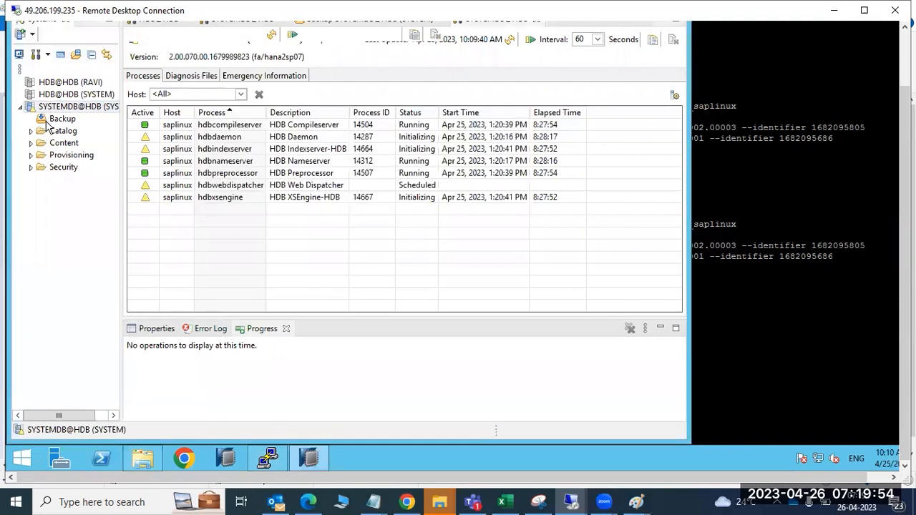
left_click(31, 167)
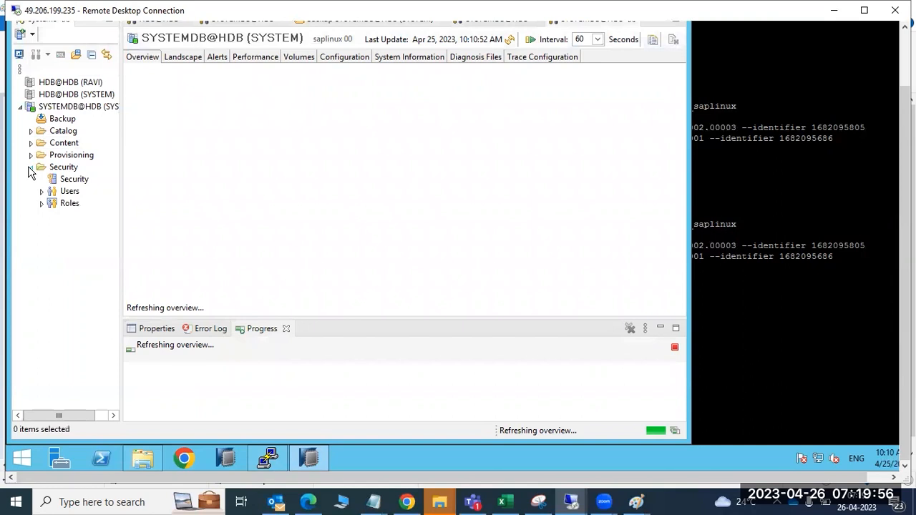
left_click(42, 191)
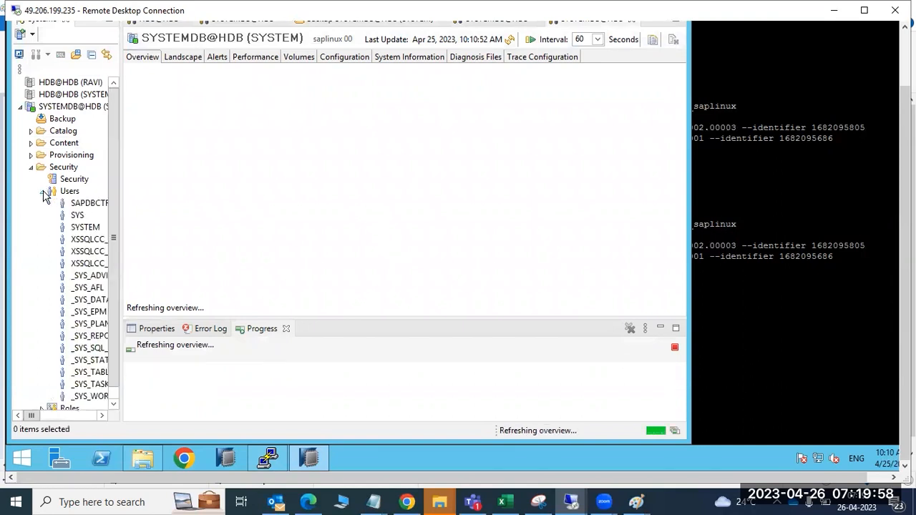
left_click(41, 191)
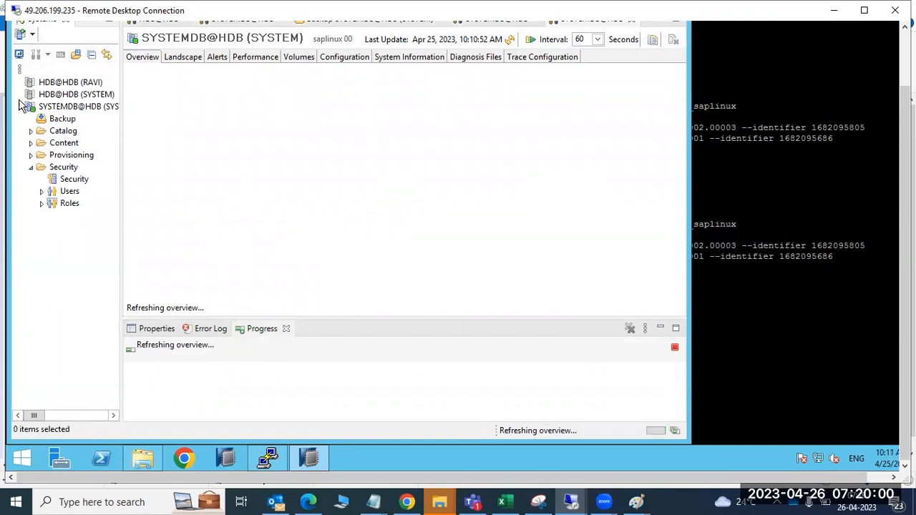
Step: Log on to HDB@HDB as the SYSTEM user, entering the database account password a second time after dismissing the logon error
double_click(50, 94)
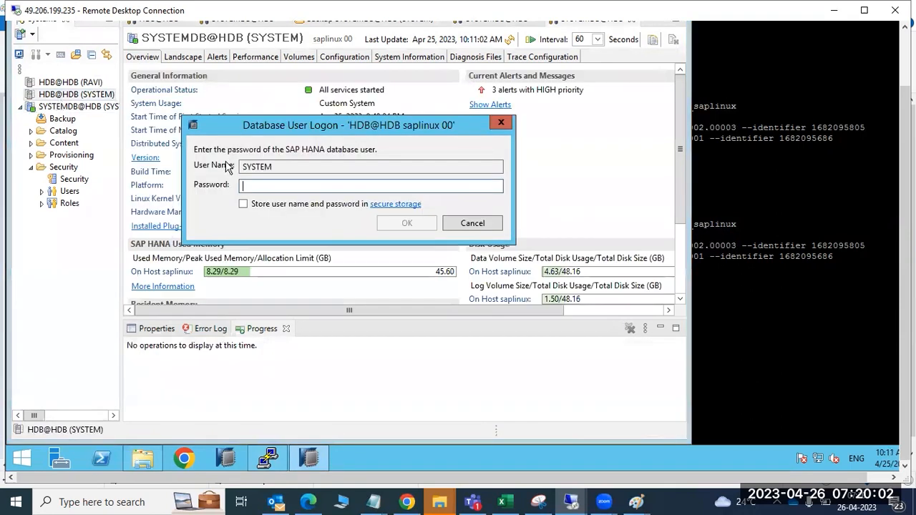
type("*******")
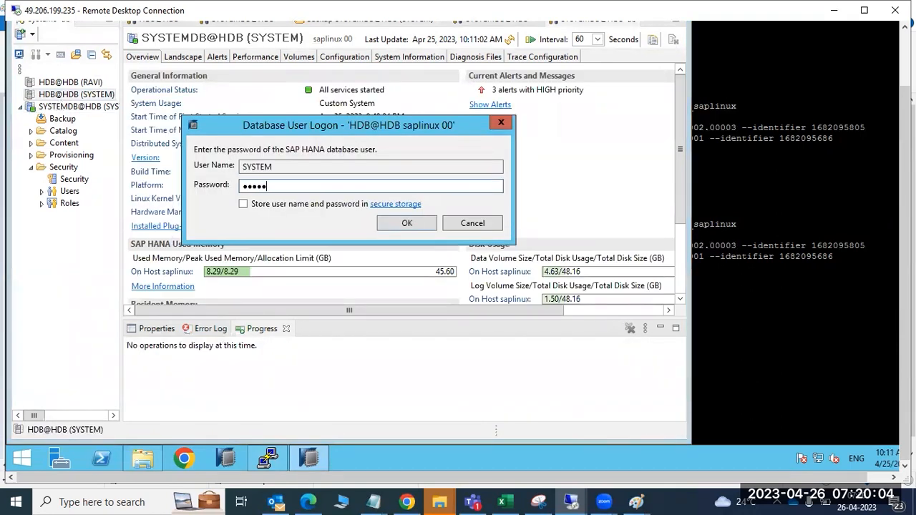
type("****")
key("Return")
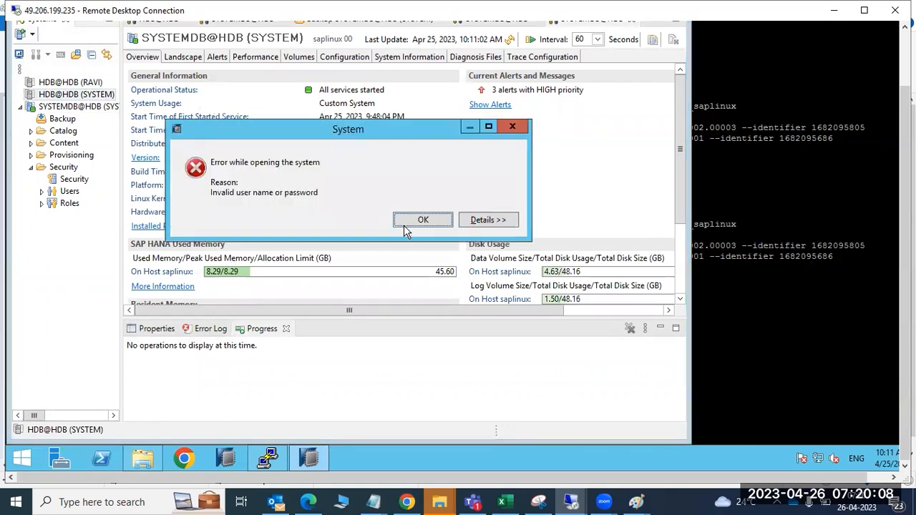
left_click(409, 221)
type("******")
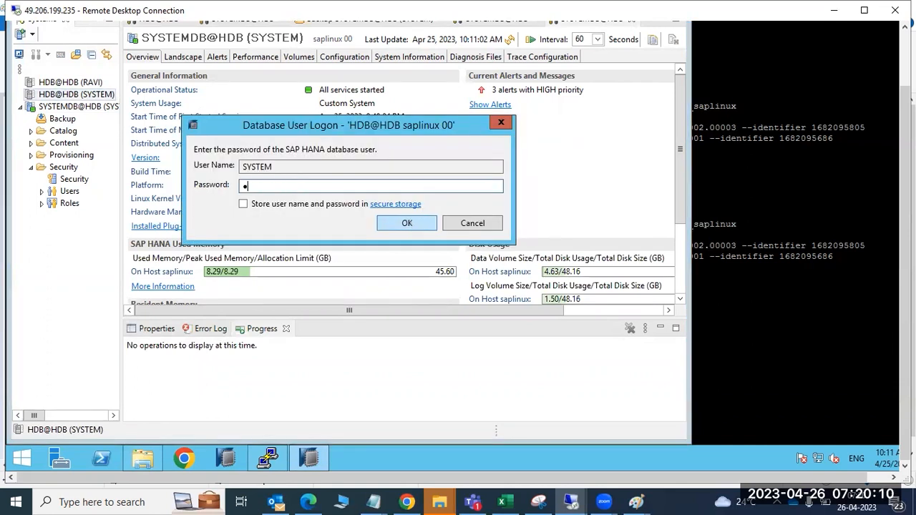
type("***")
key("Return")
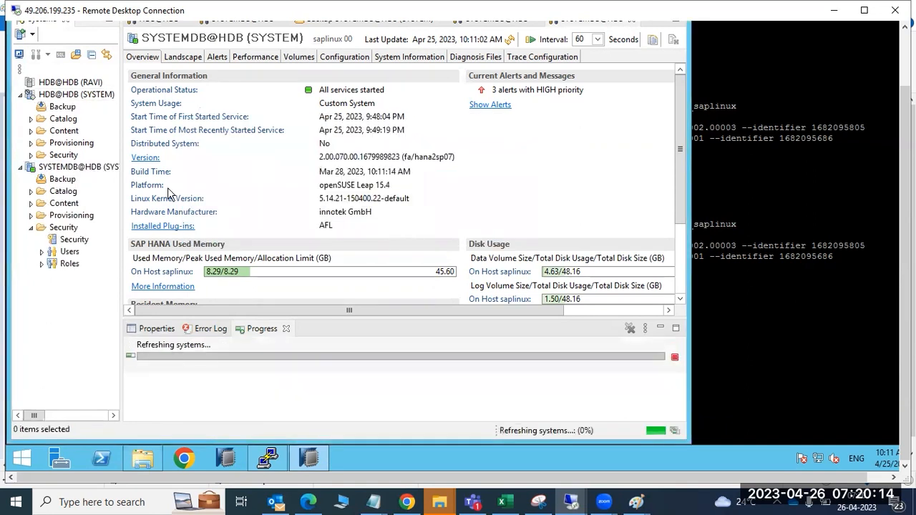